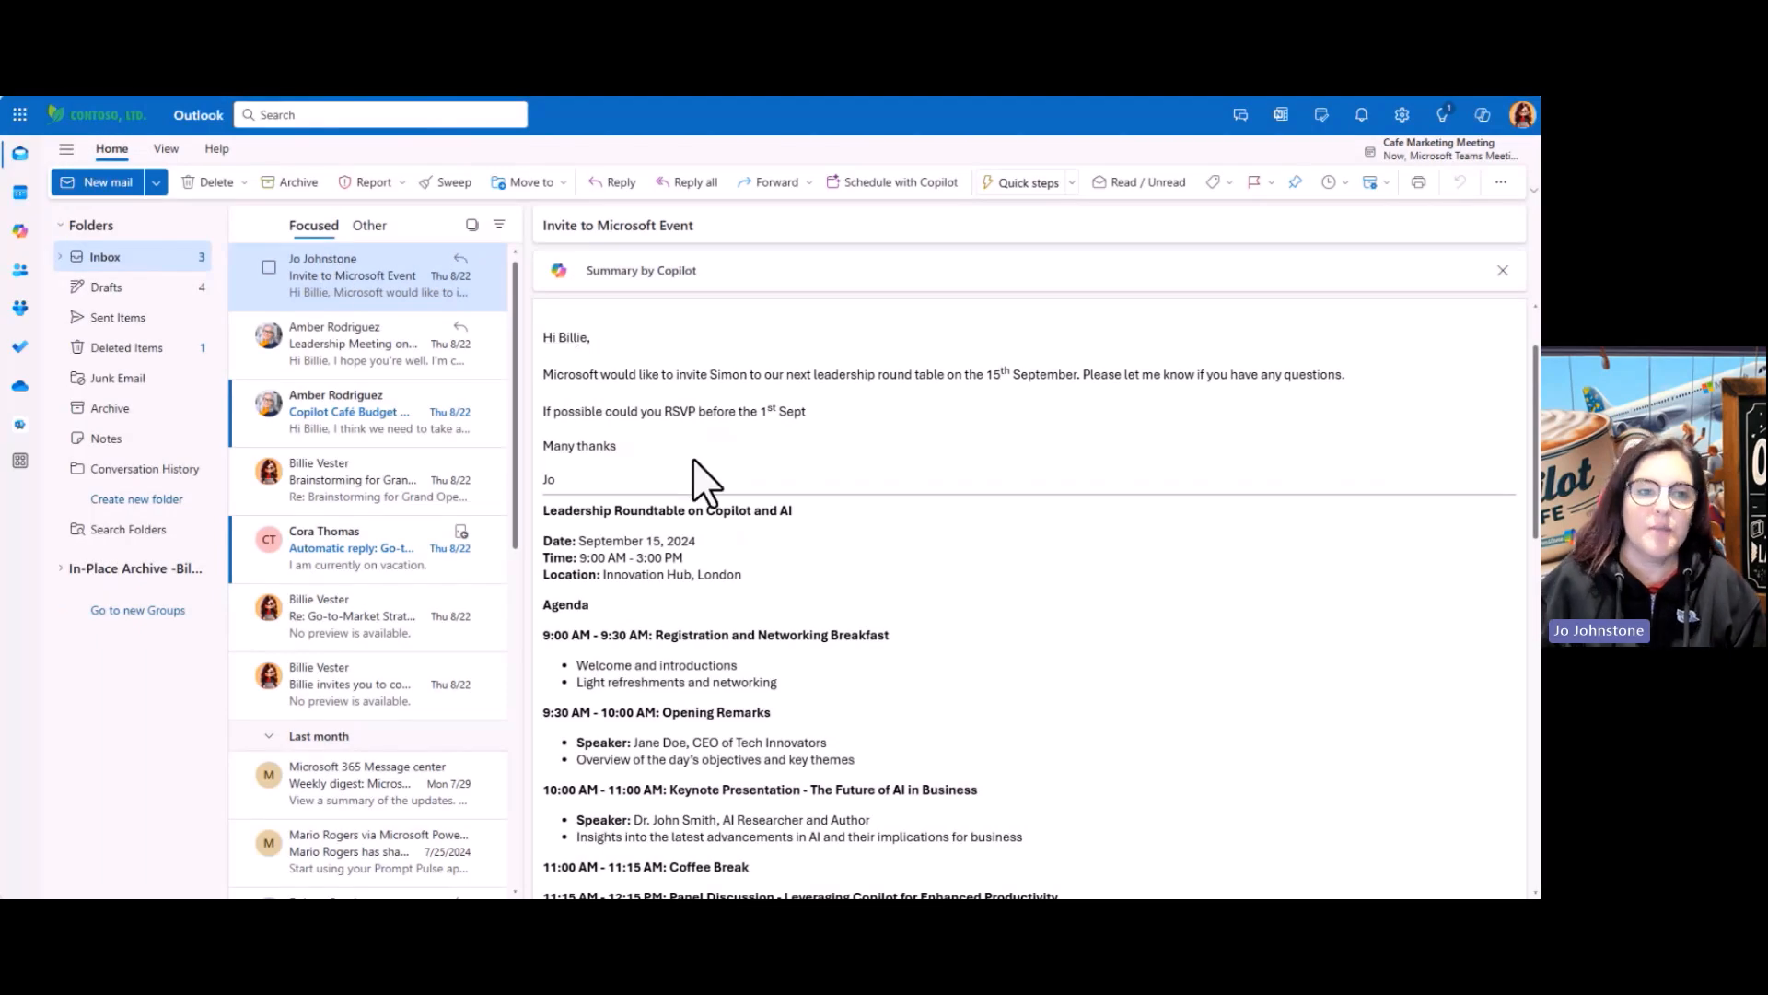
pyautogui.scroll(-3, 692, 456)
pyautogui.scroll(-1, 693, 458)
pyautogui.scroll(3, 693, 457)
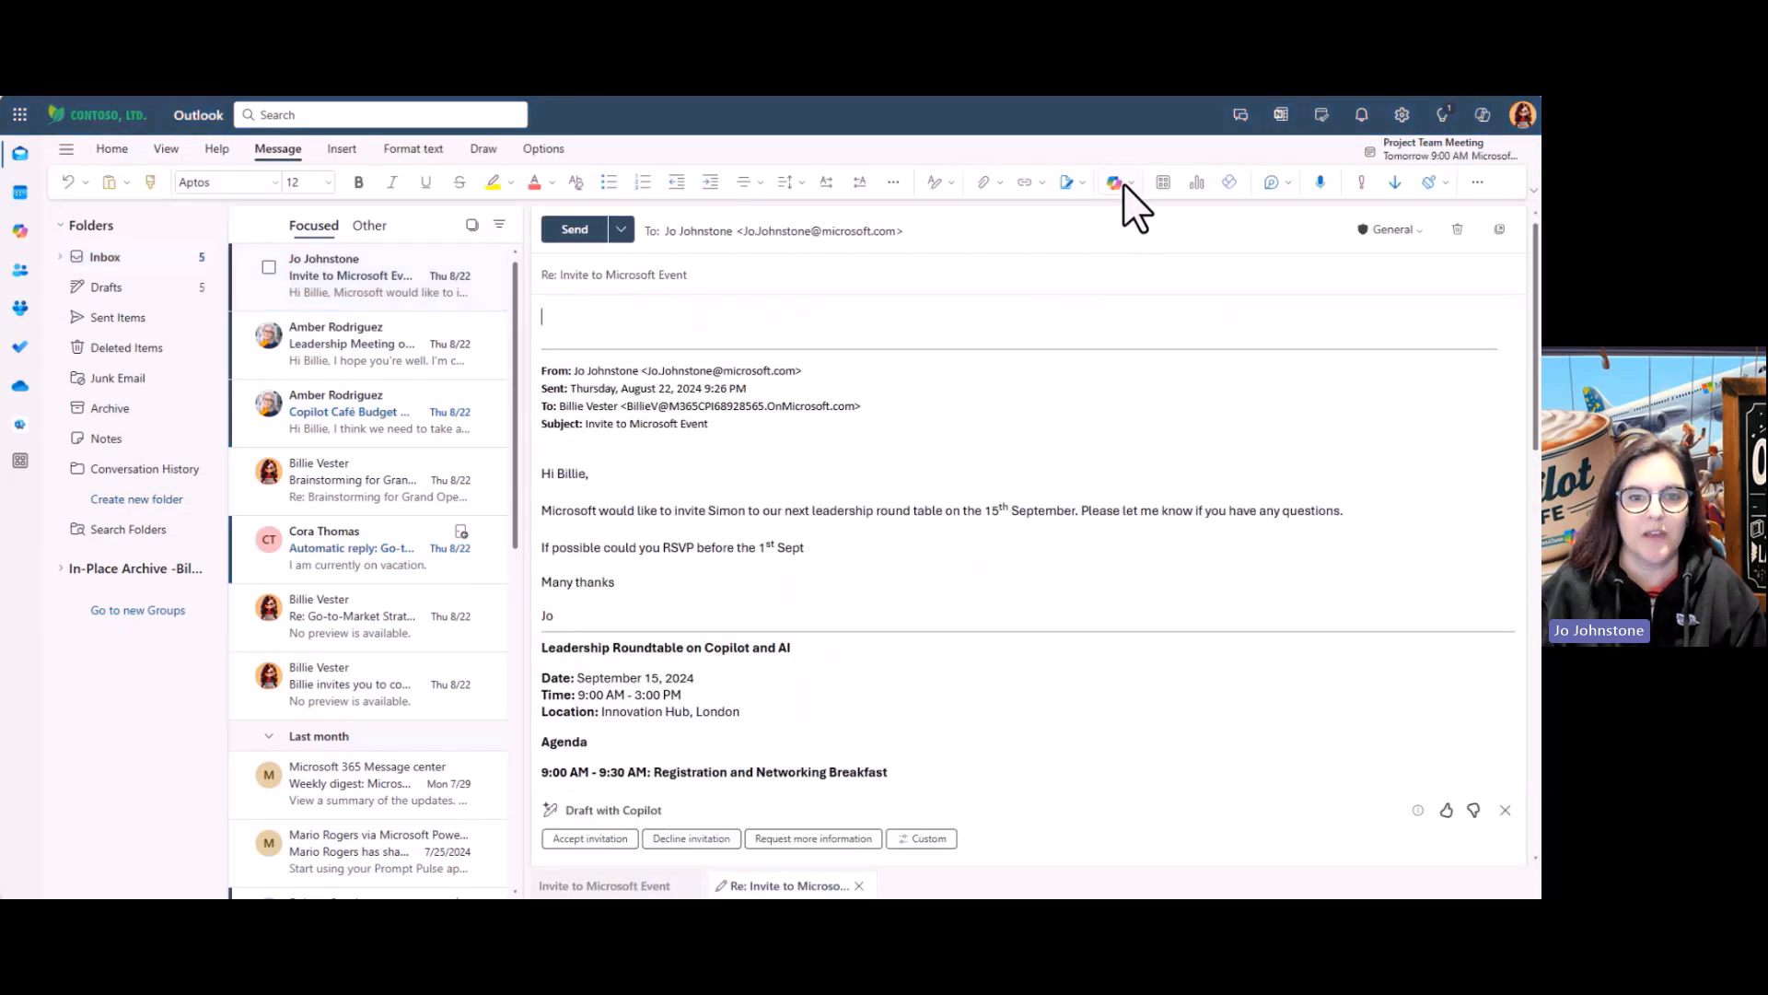
# Reply with a Copilot draft prompt: the invitee is away mid-September, thanks for the invite
pyautogui.click(1126, 184)
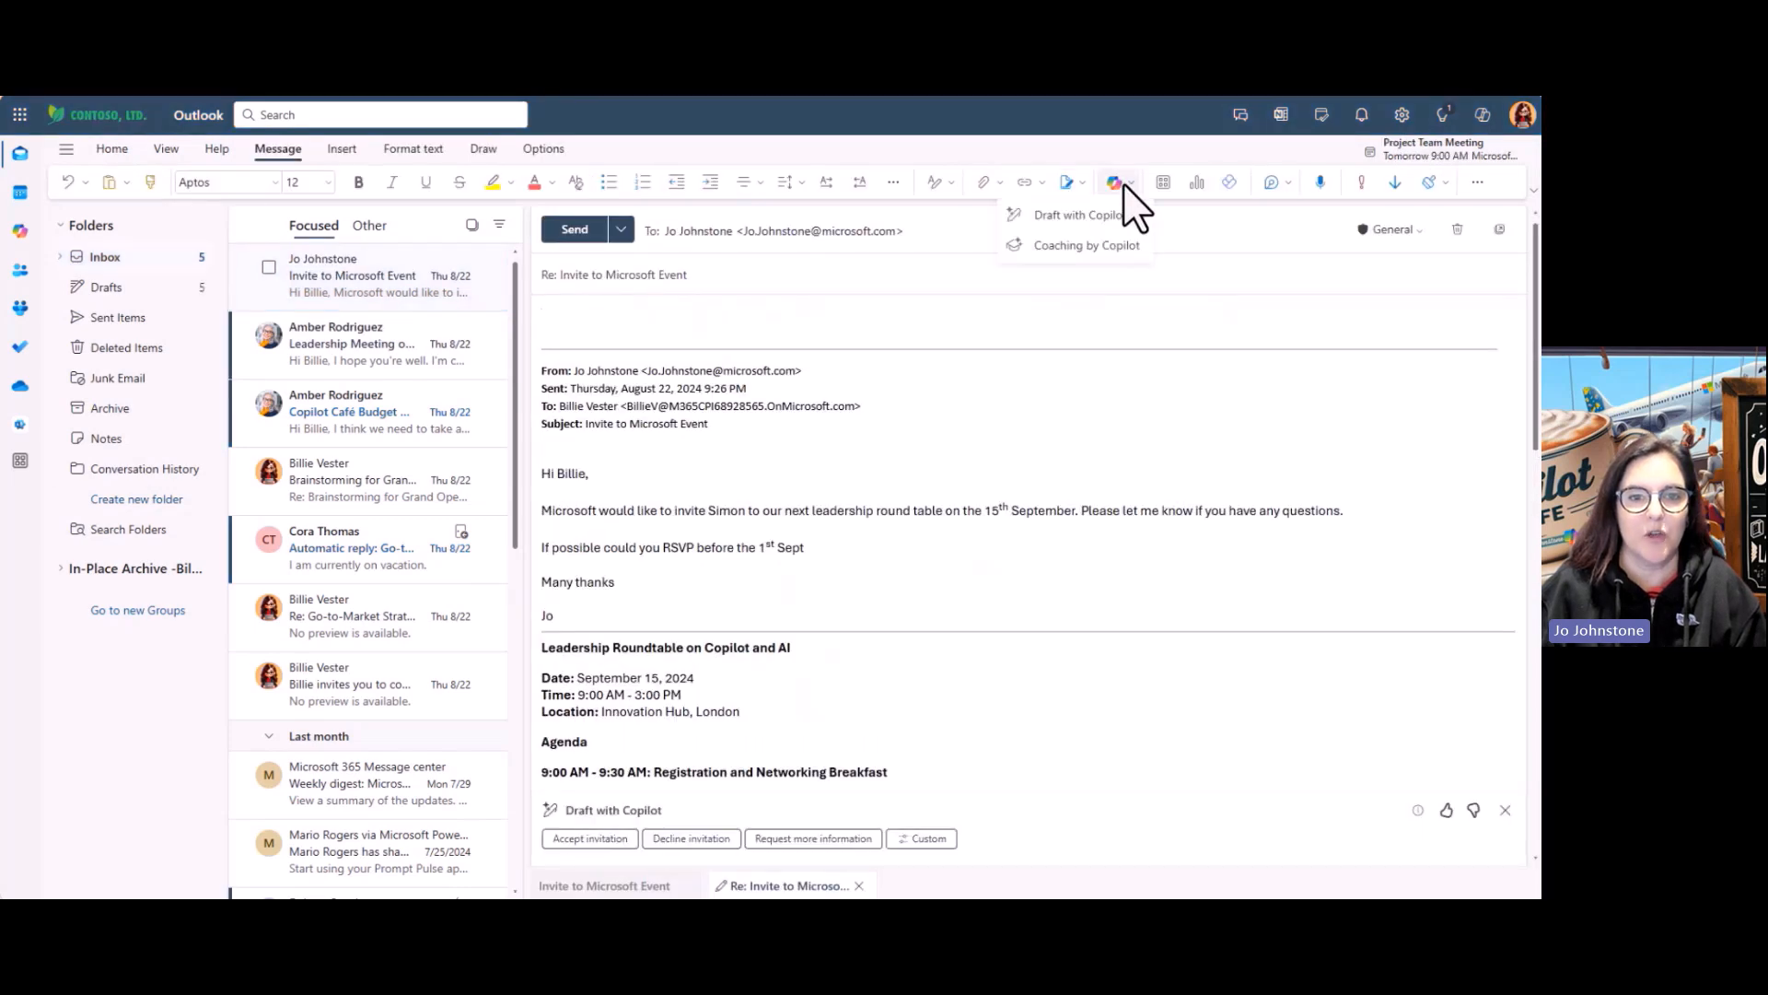
pyautogui.click(1069, 217)
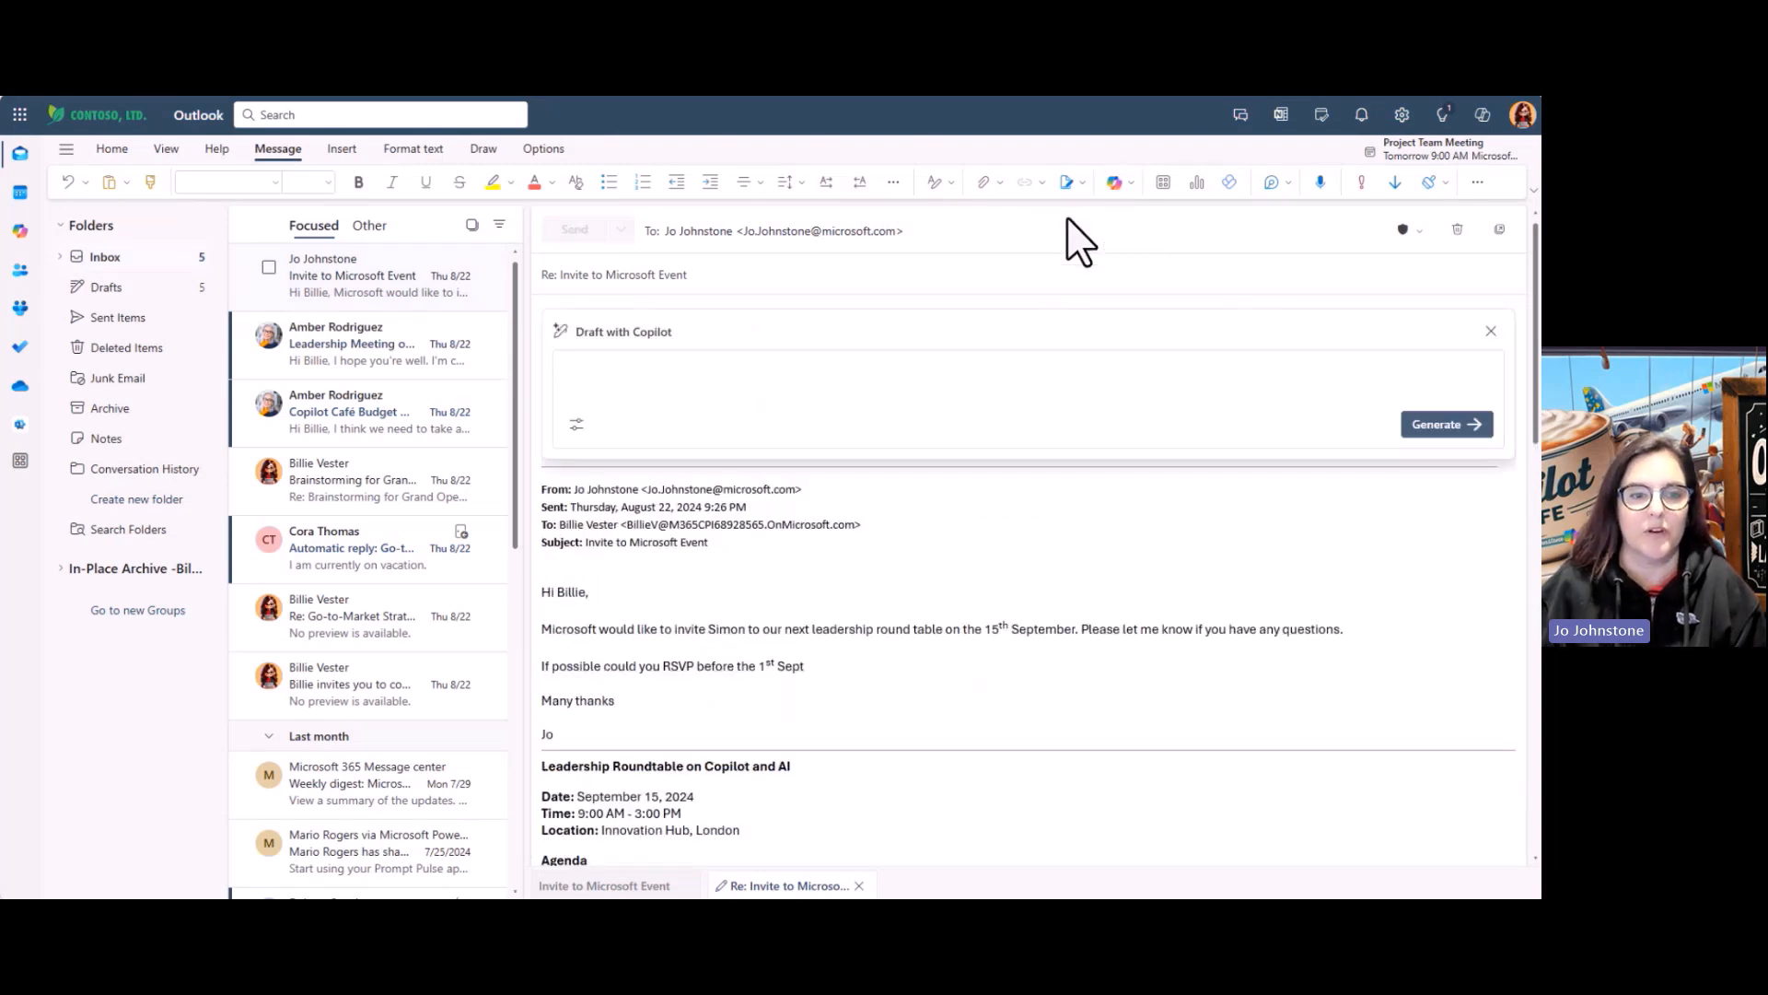
pyautogui.write('Hi Jo,')
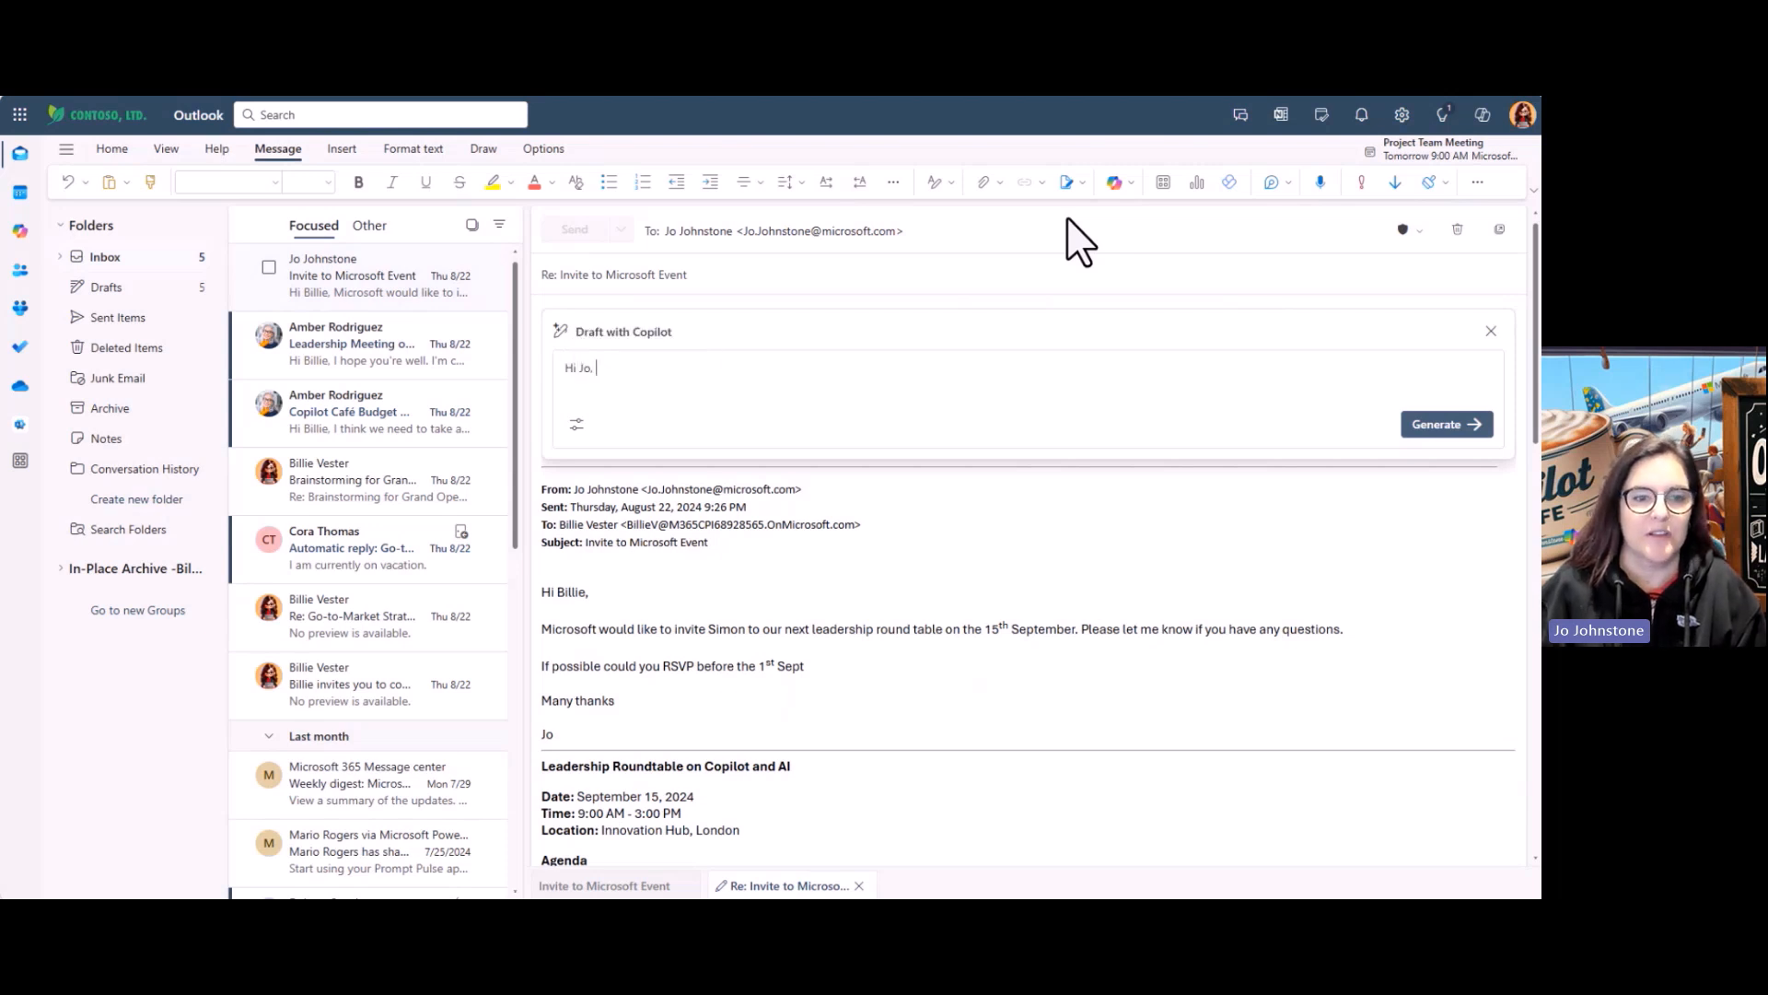
pyautogui.press('Return')
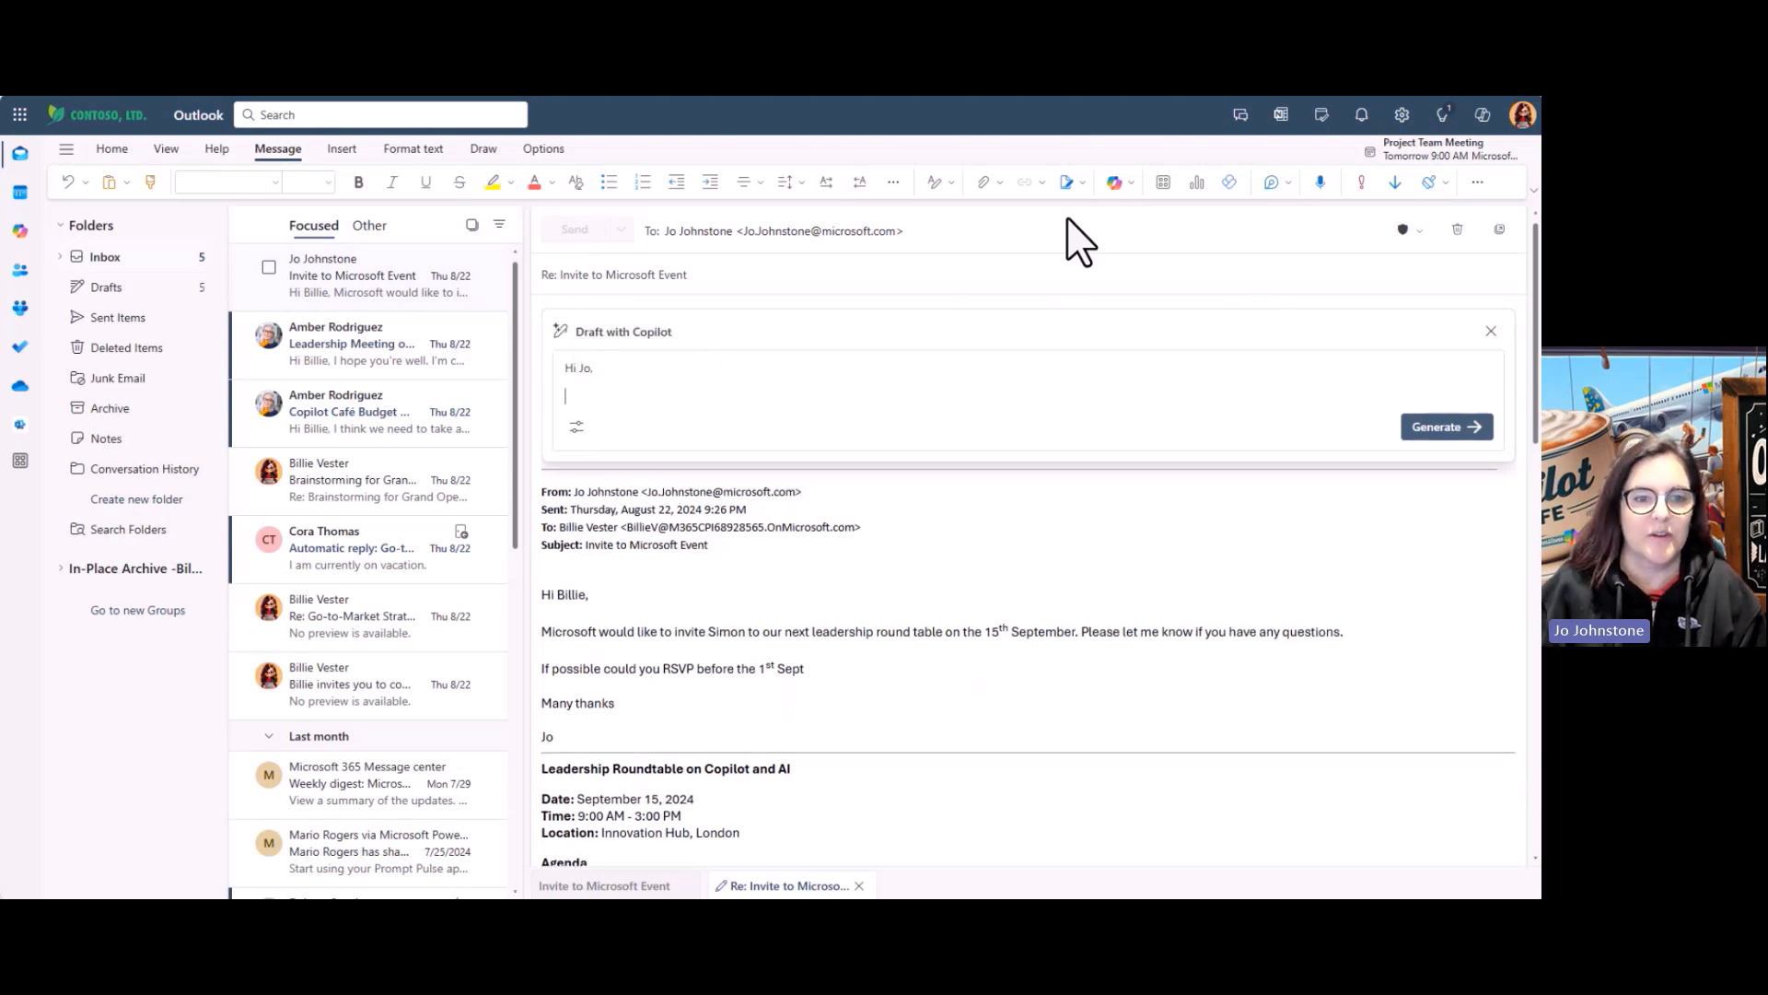
pyautogui.write('Unfo')
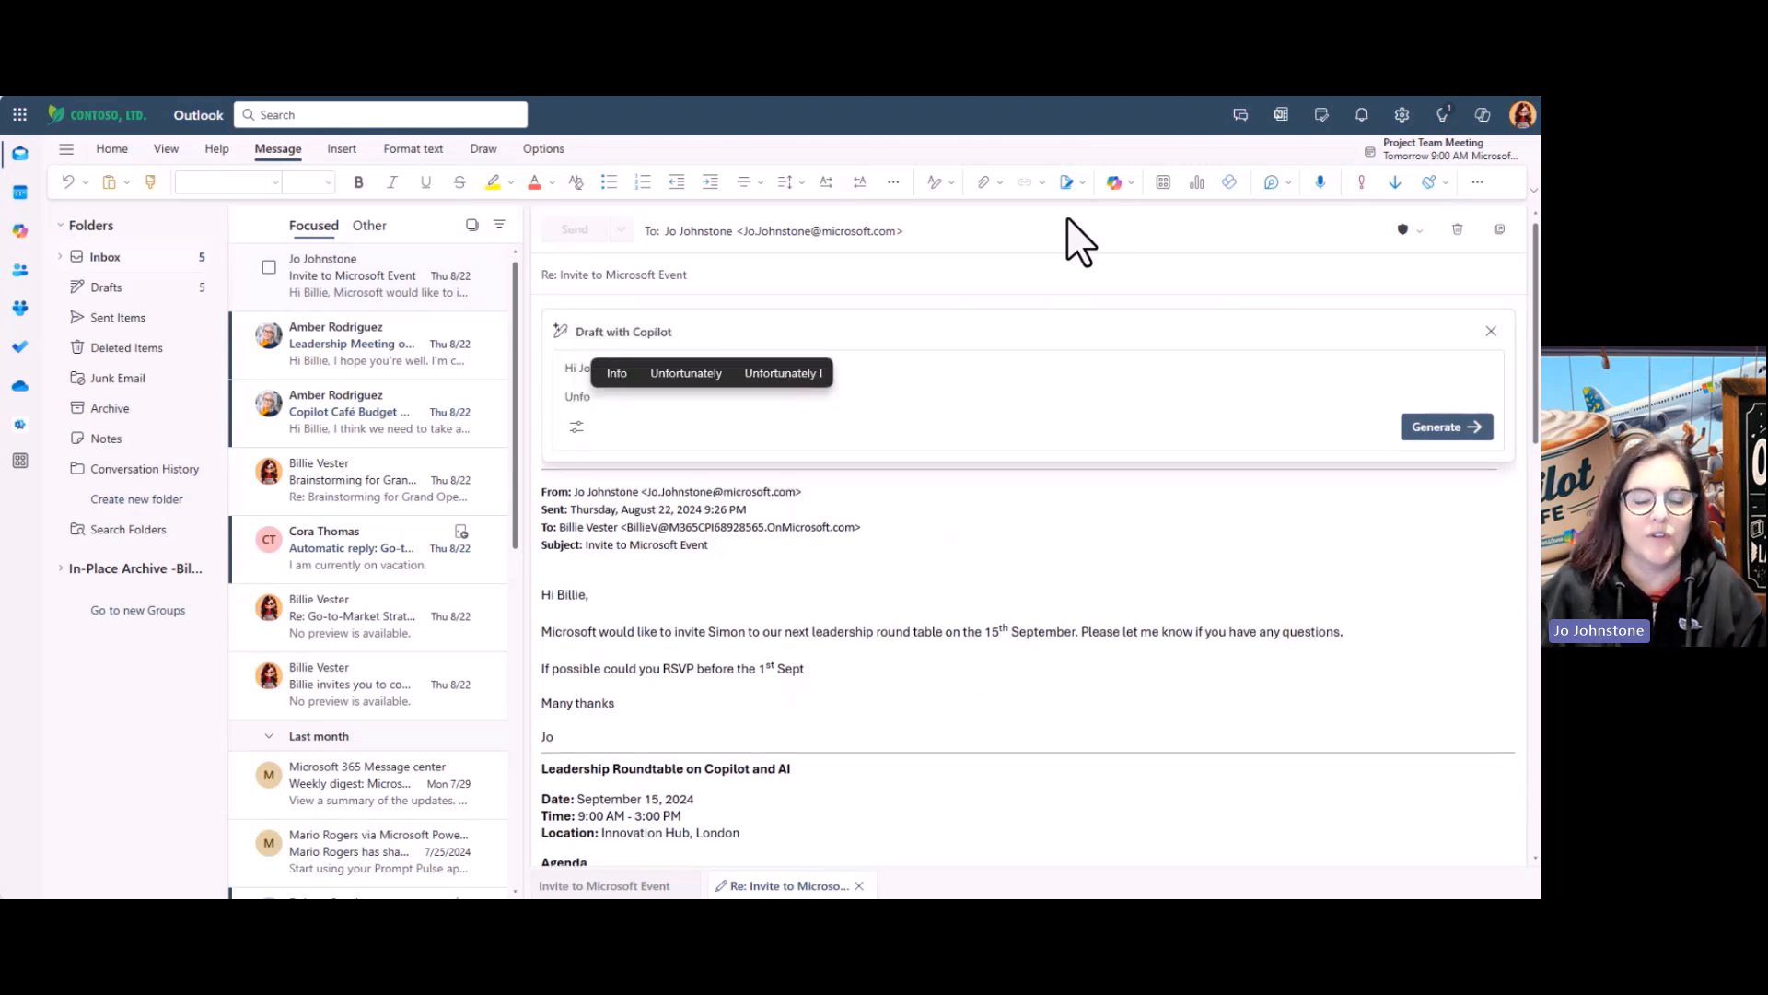
pyautogui.click(667, 365)
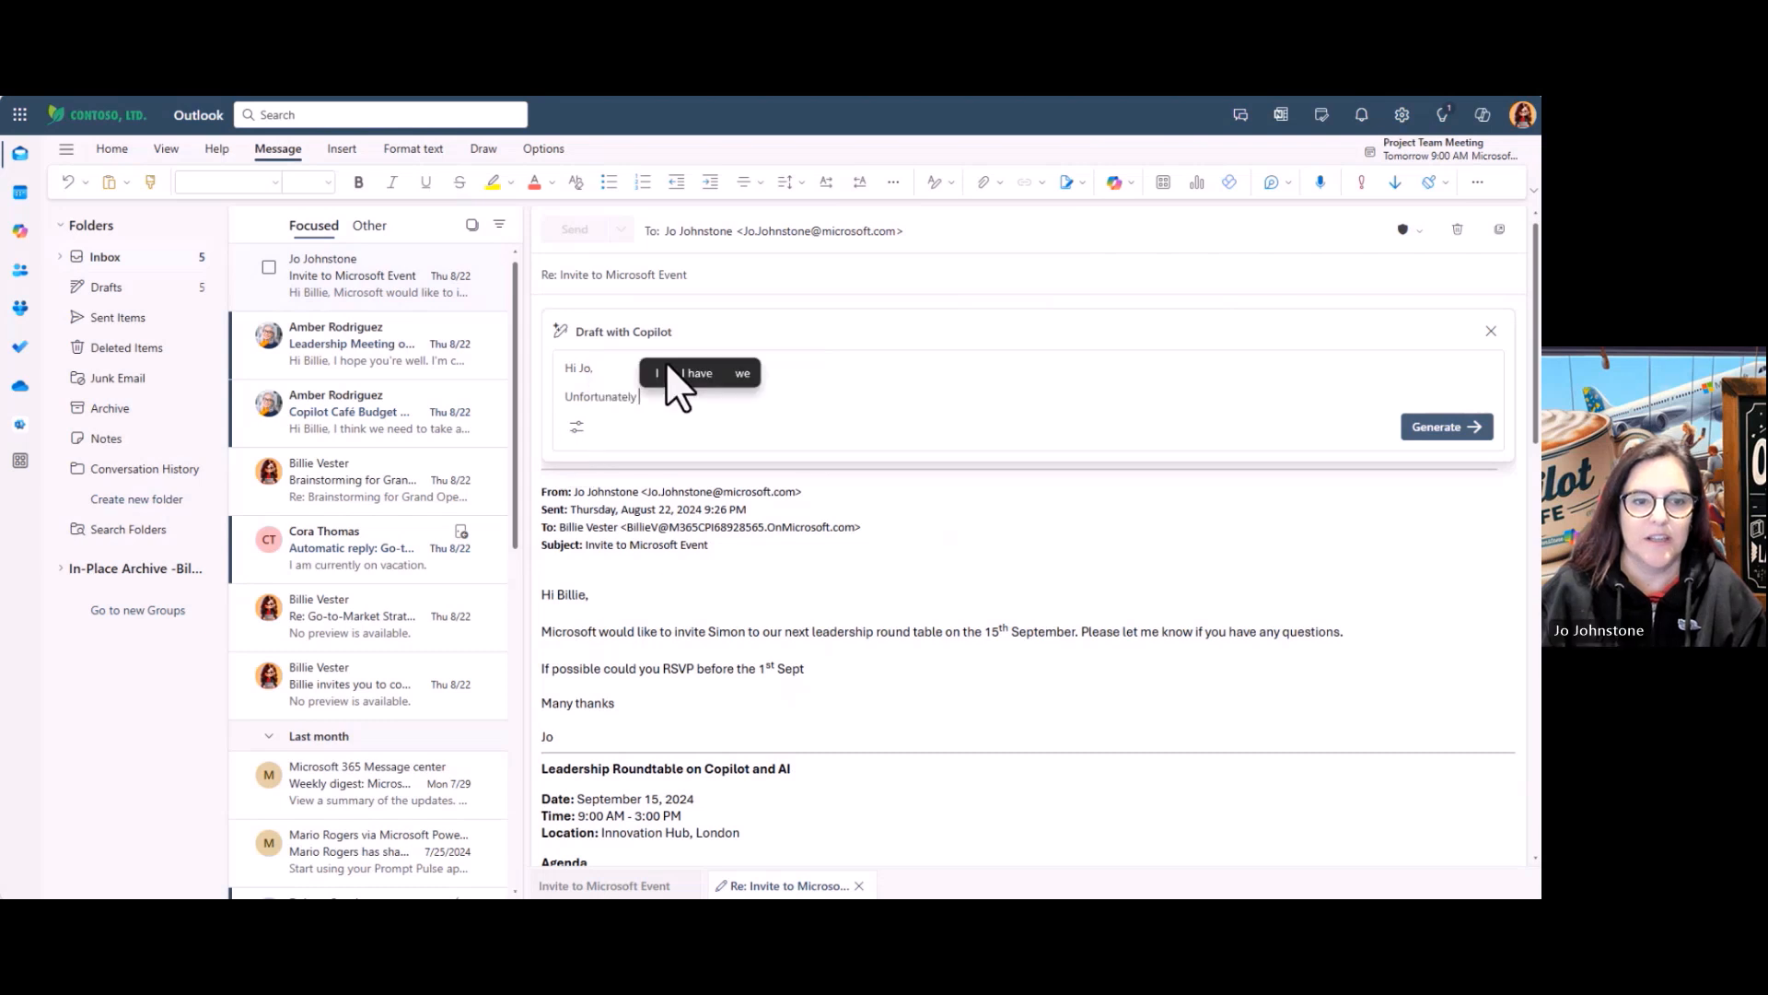
pyautogui.write('Simon will be out of the office for')
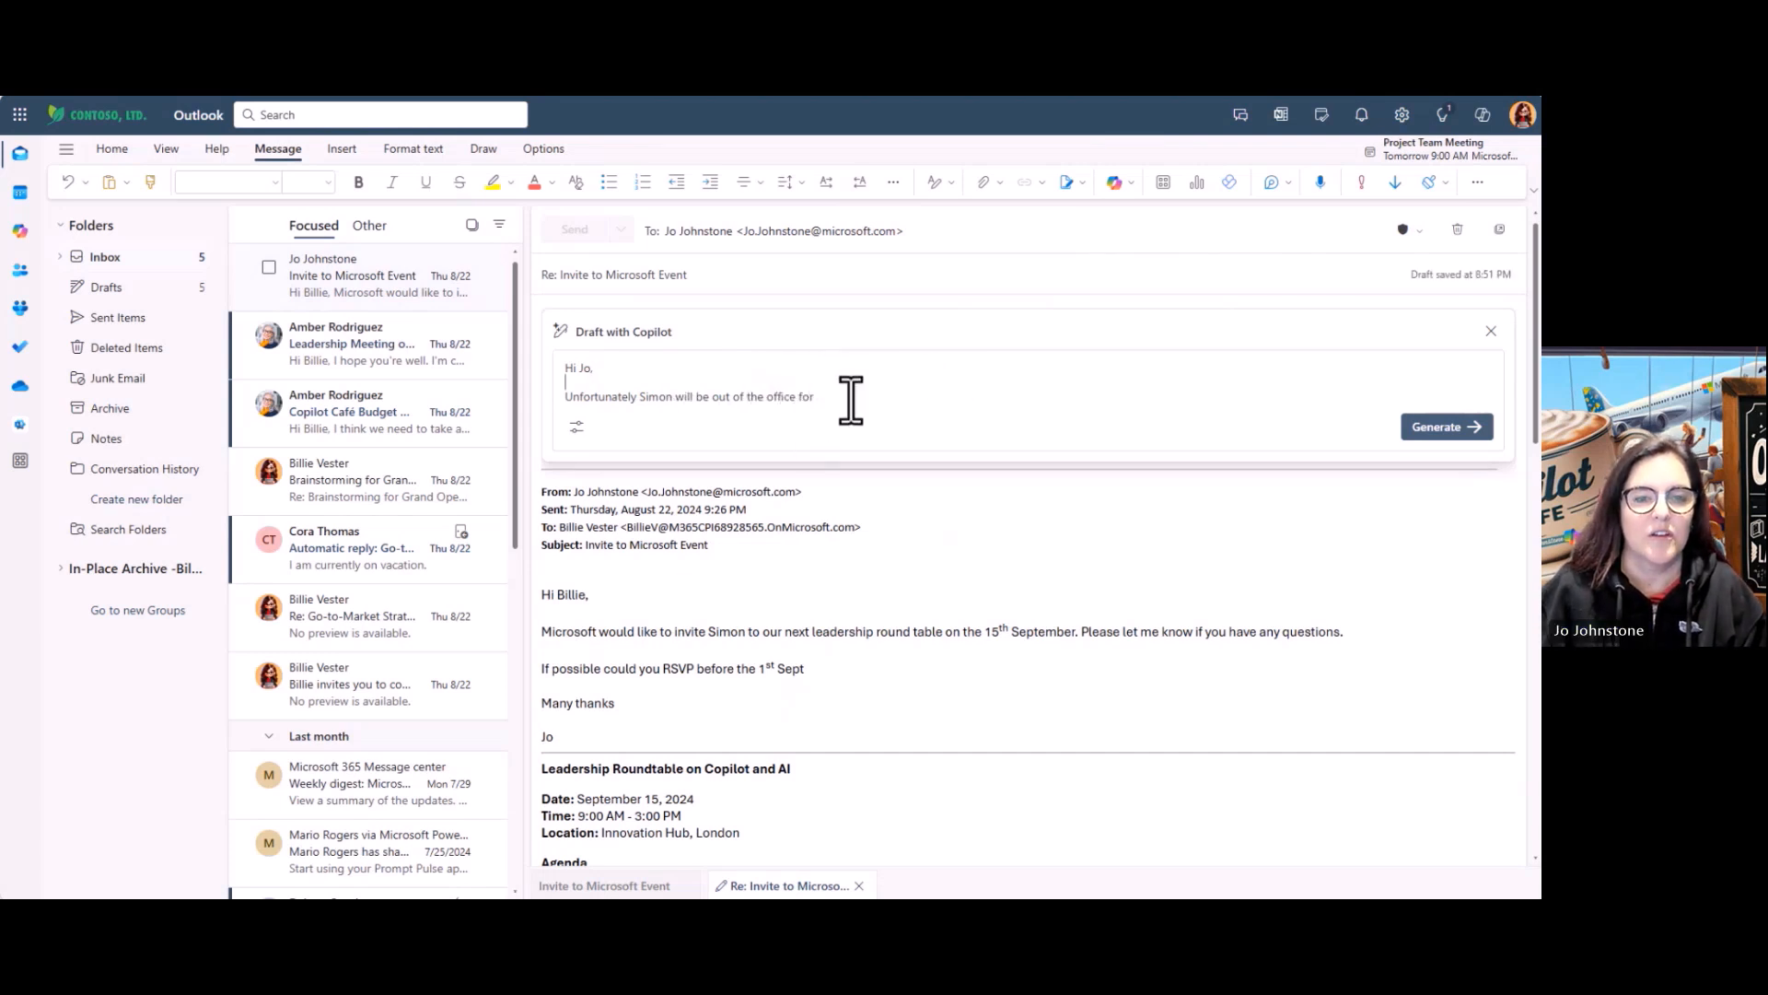
pyautogui.write(' the ')
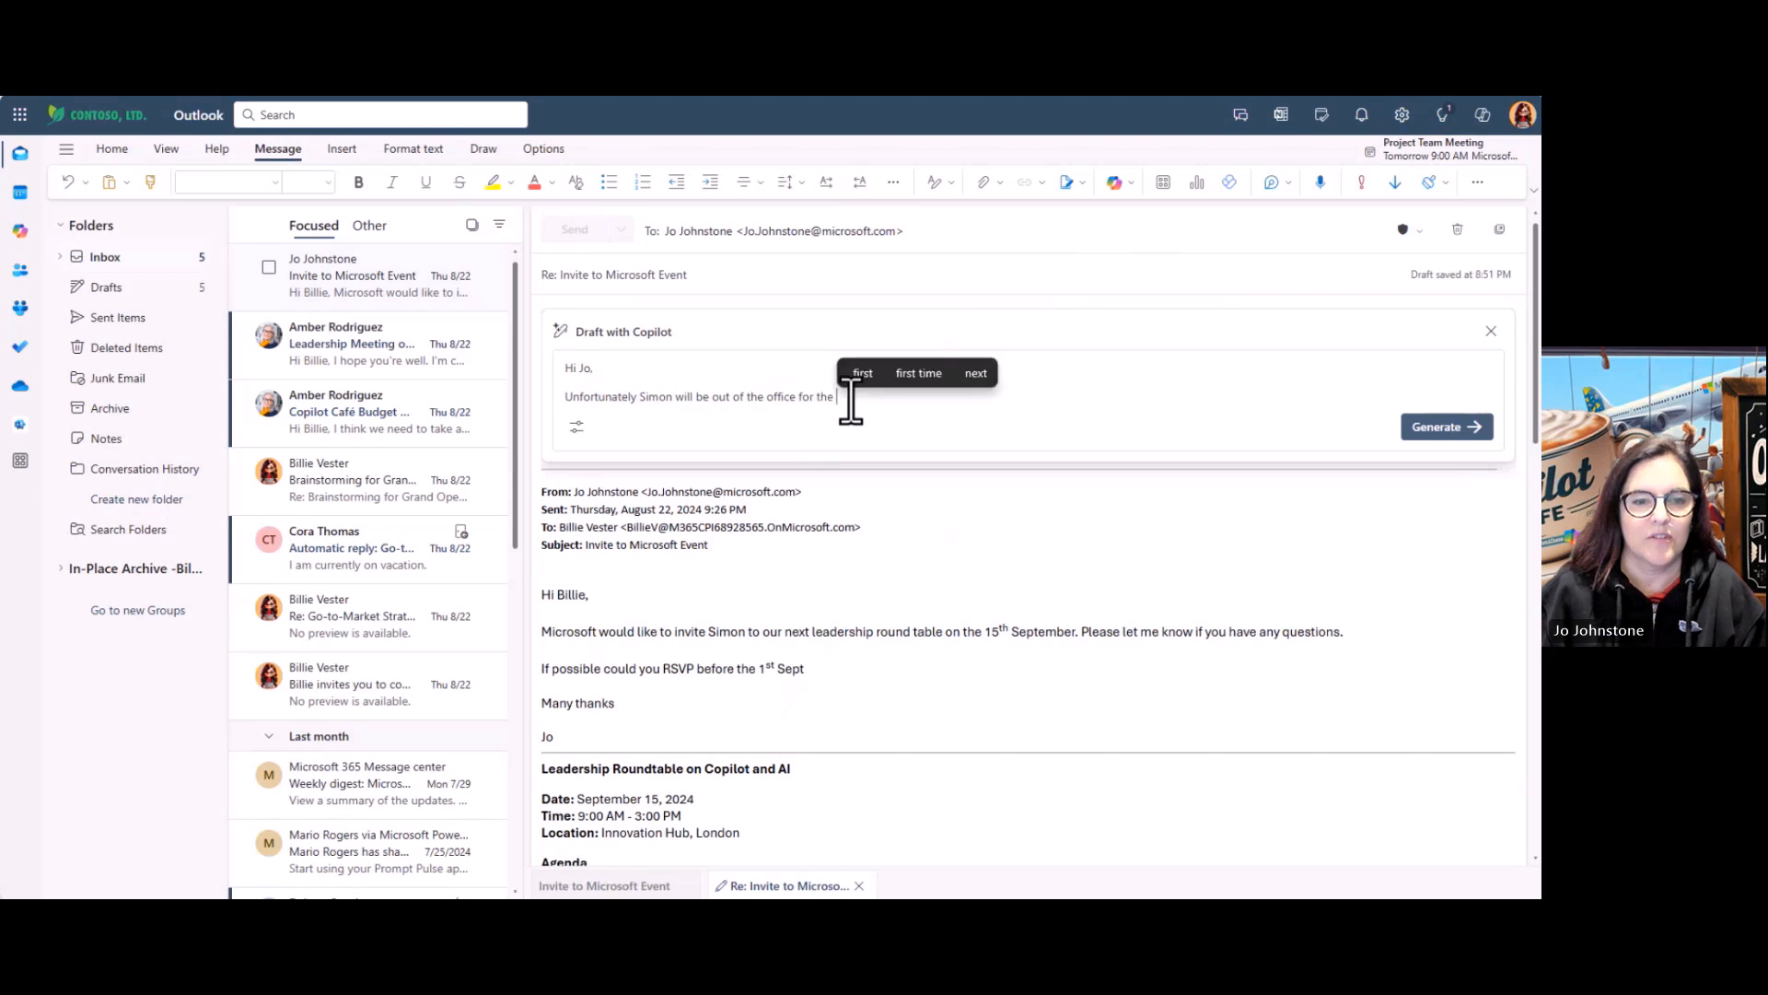
pyautogui.write('middle two')
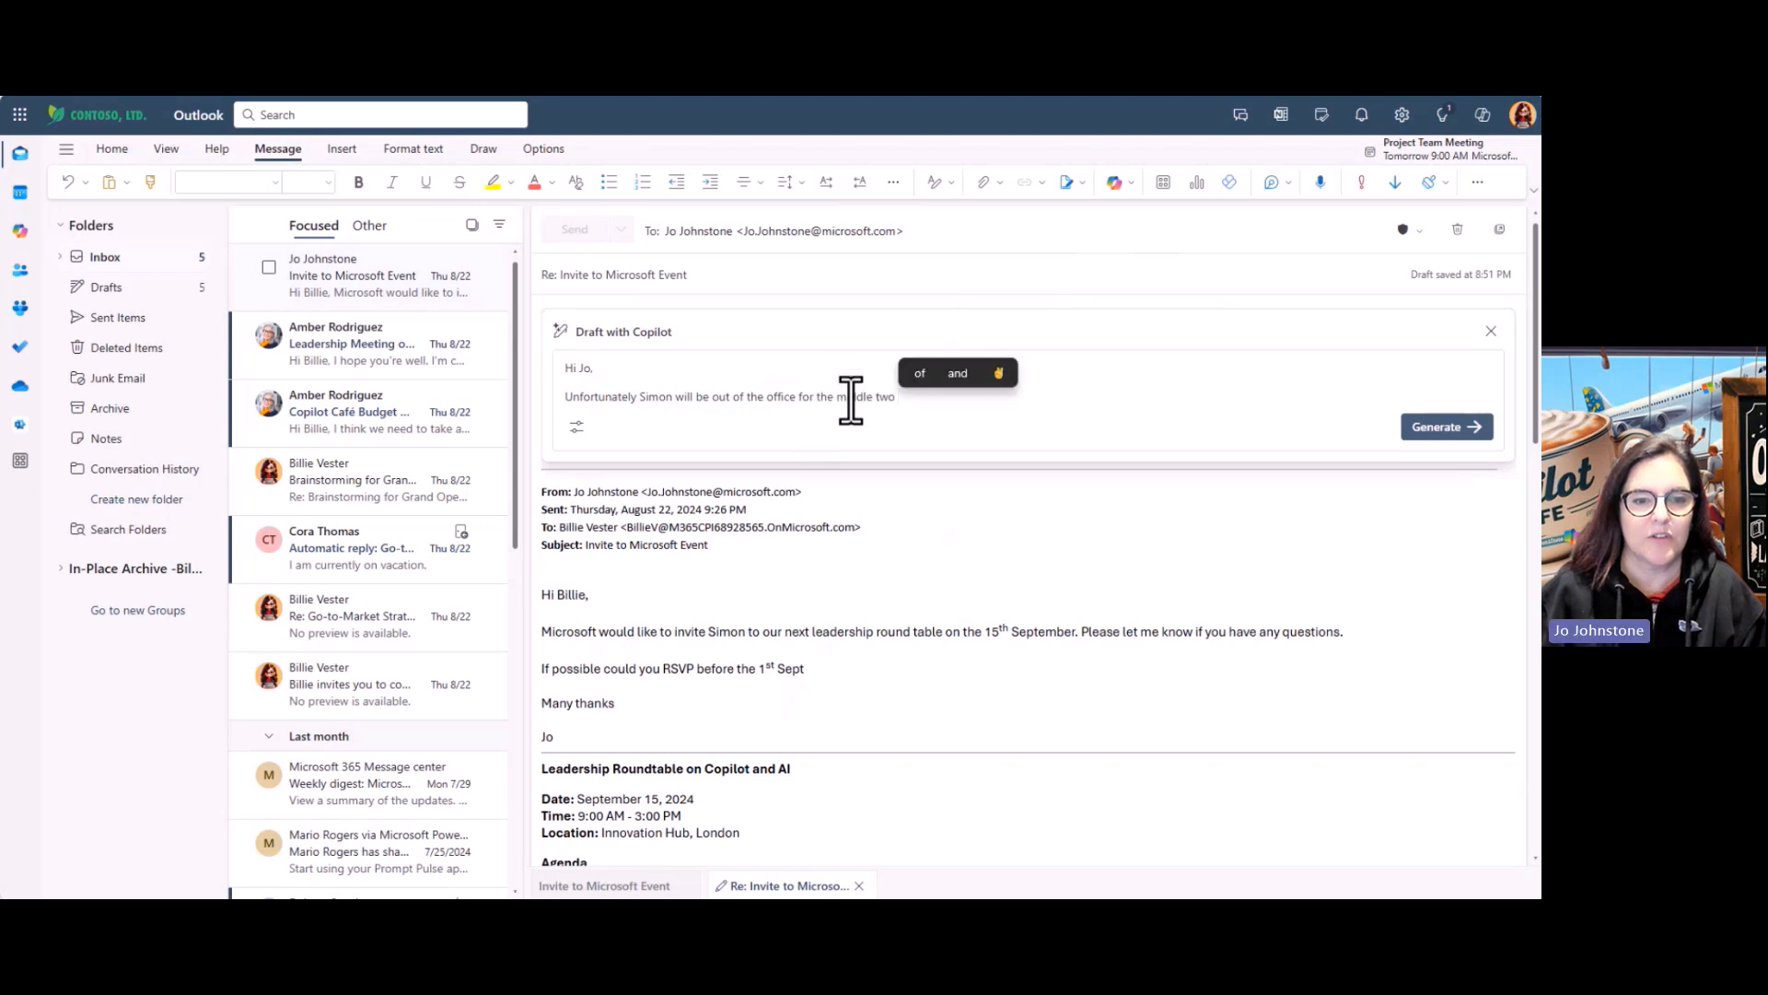
pyautogui.write(' weeks of Se')
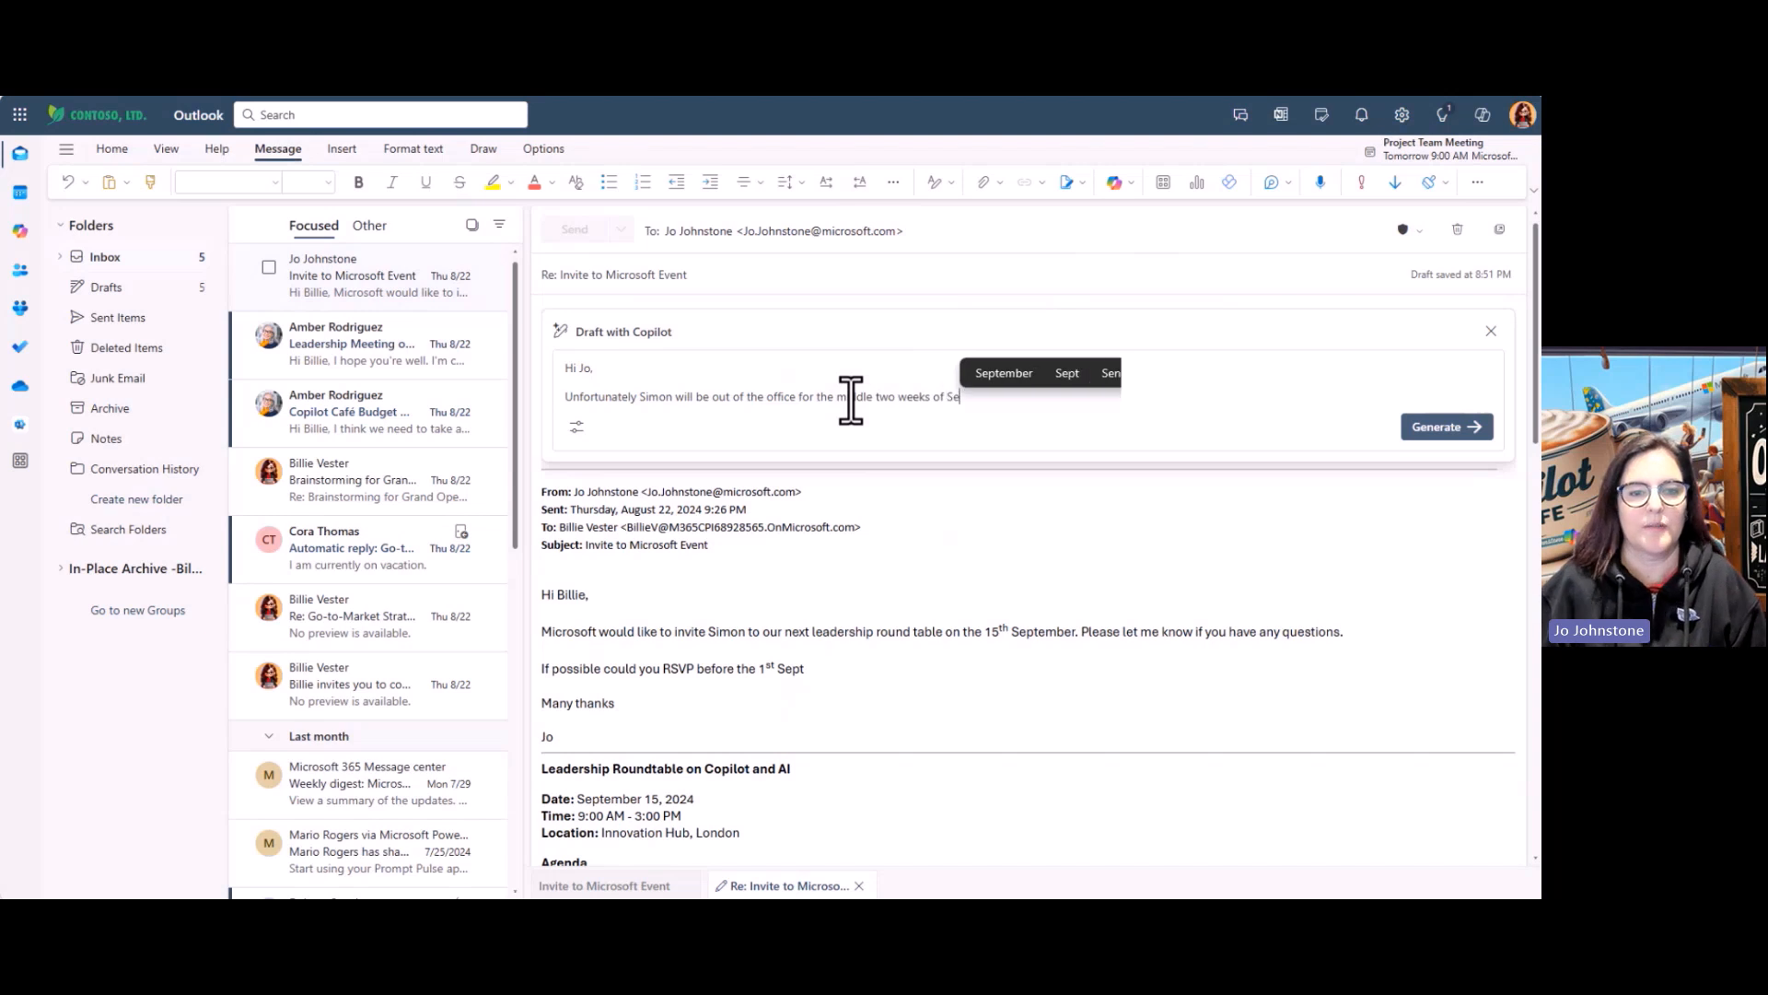
pyautogui.write('ptember. tha')
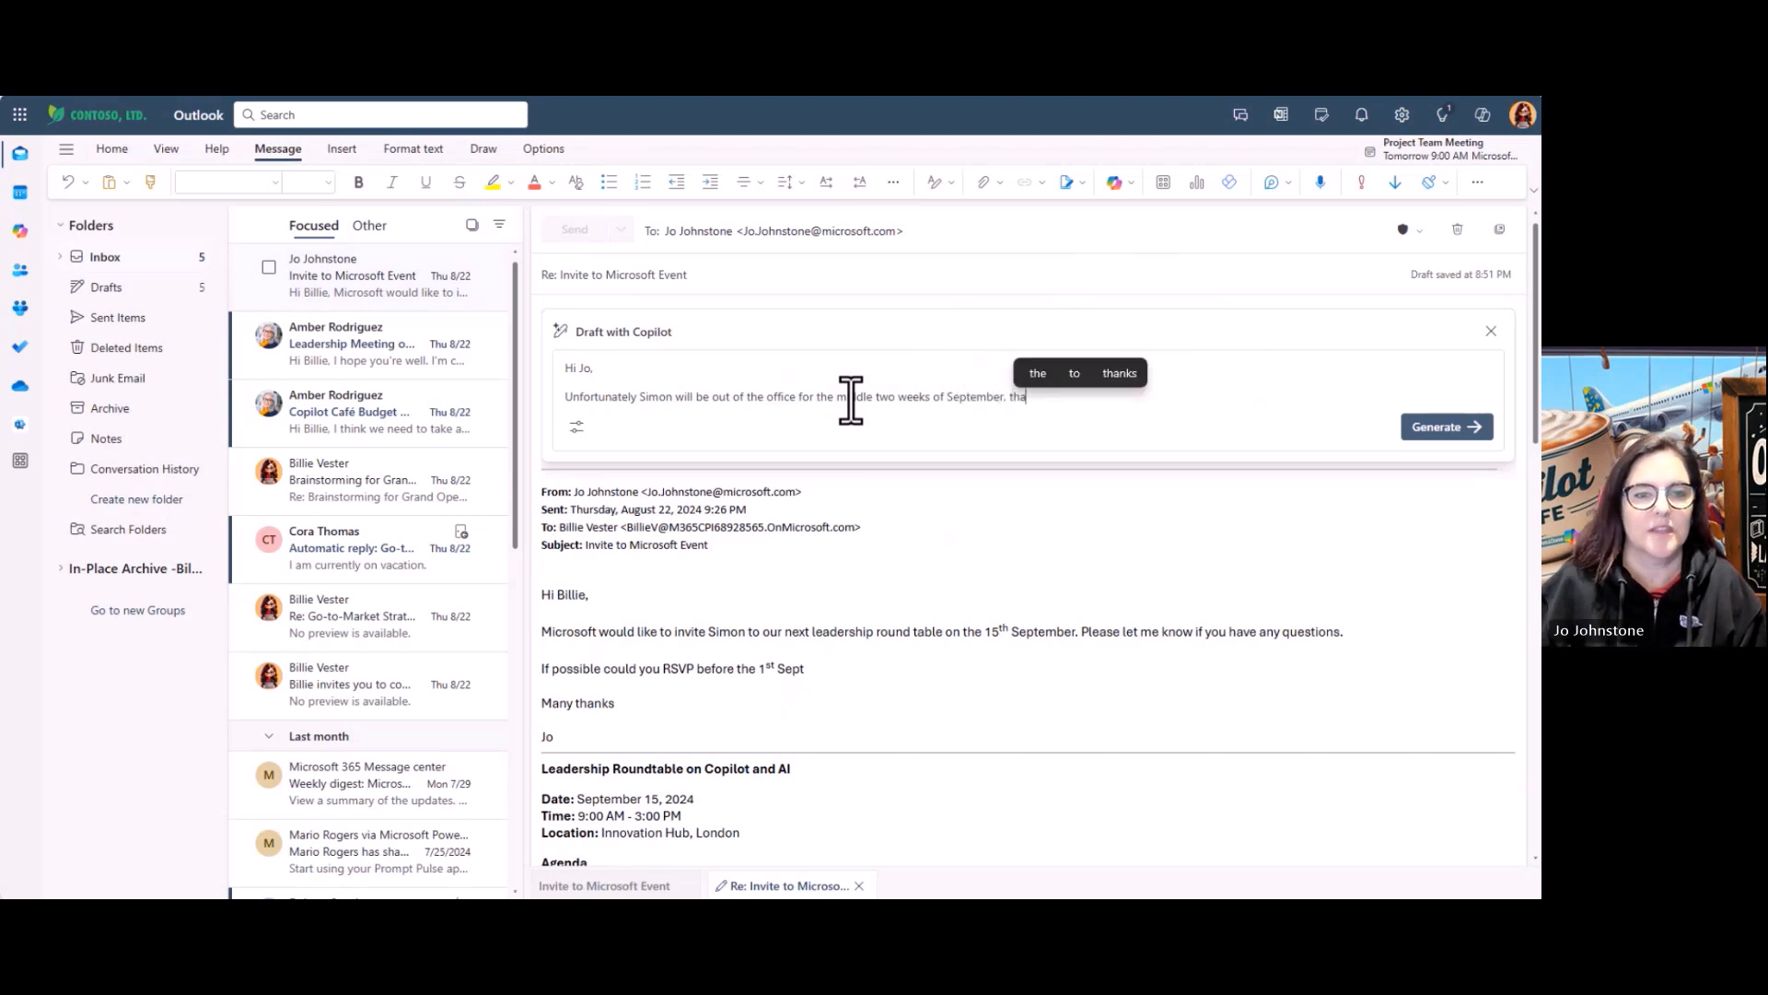
pyautogui.write('nks for the invie.')
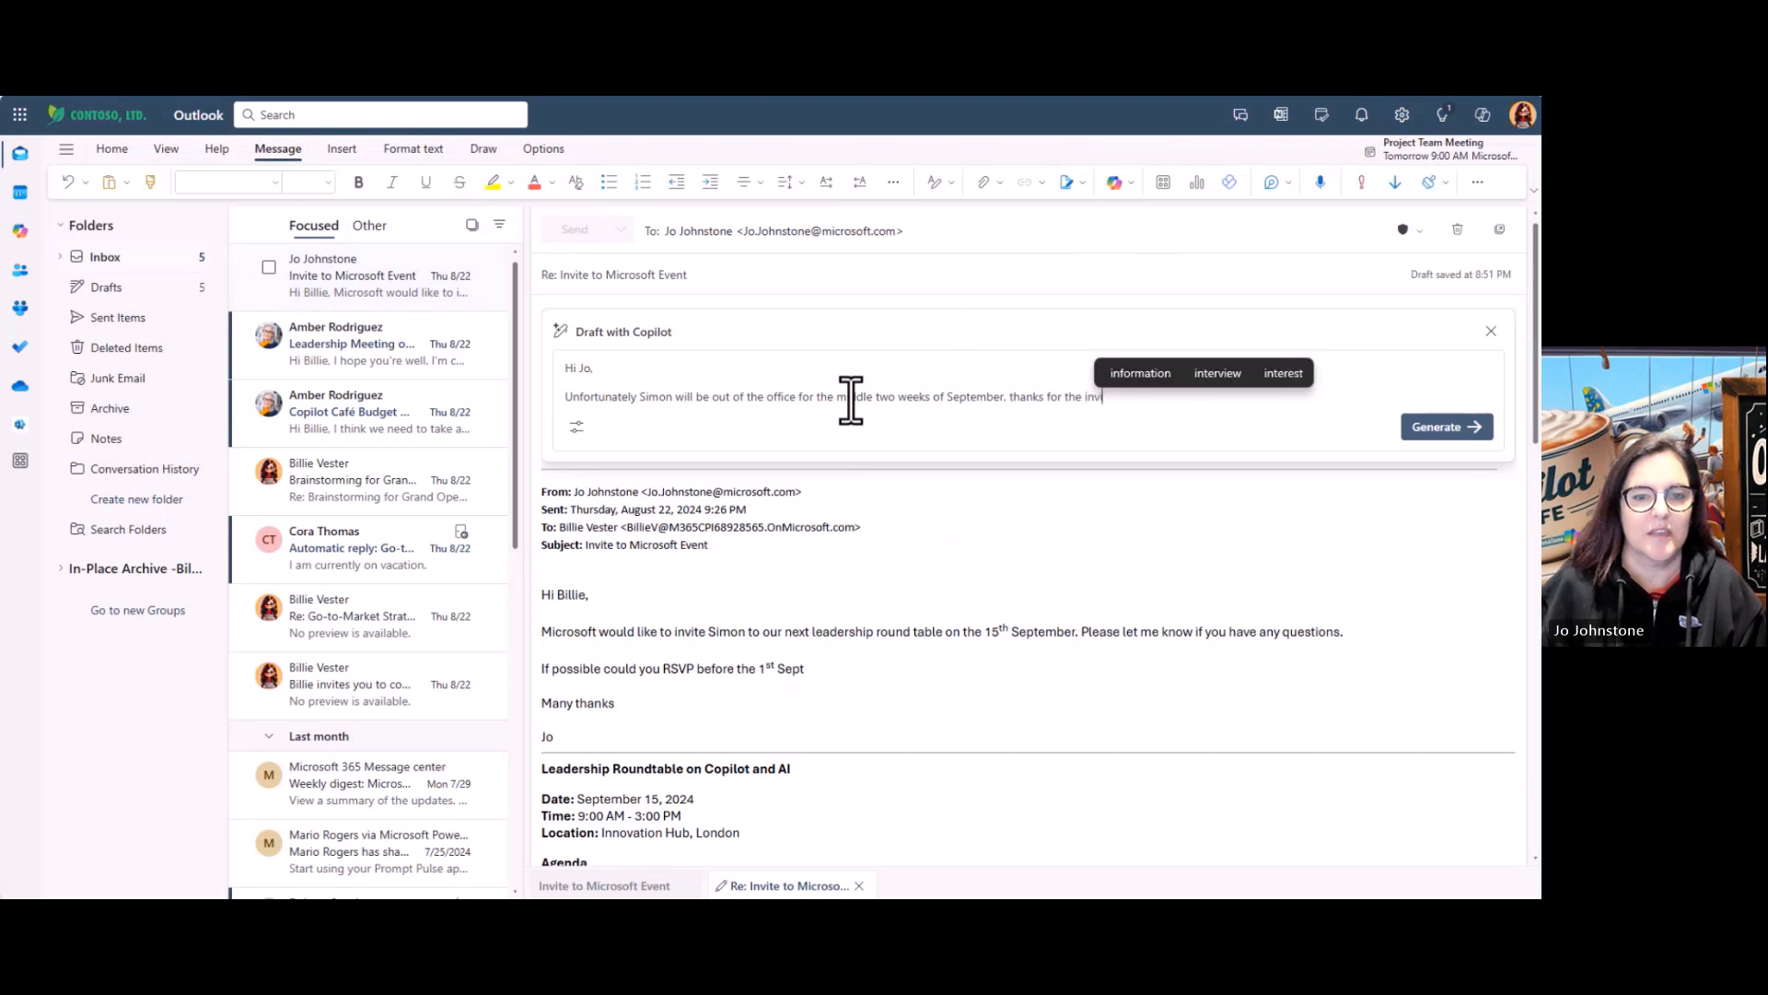
pyautogui.press('BackSpace')
pyautogui.press('BackSpace')
pyautogui.press('BackSpace')
pyautogui.write('te.')
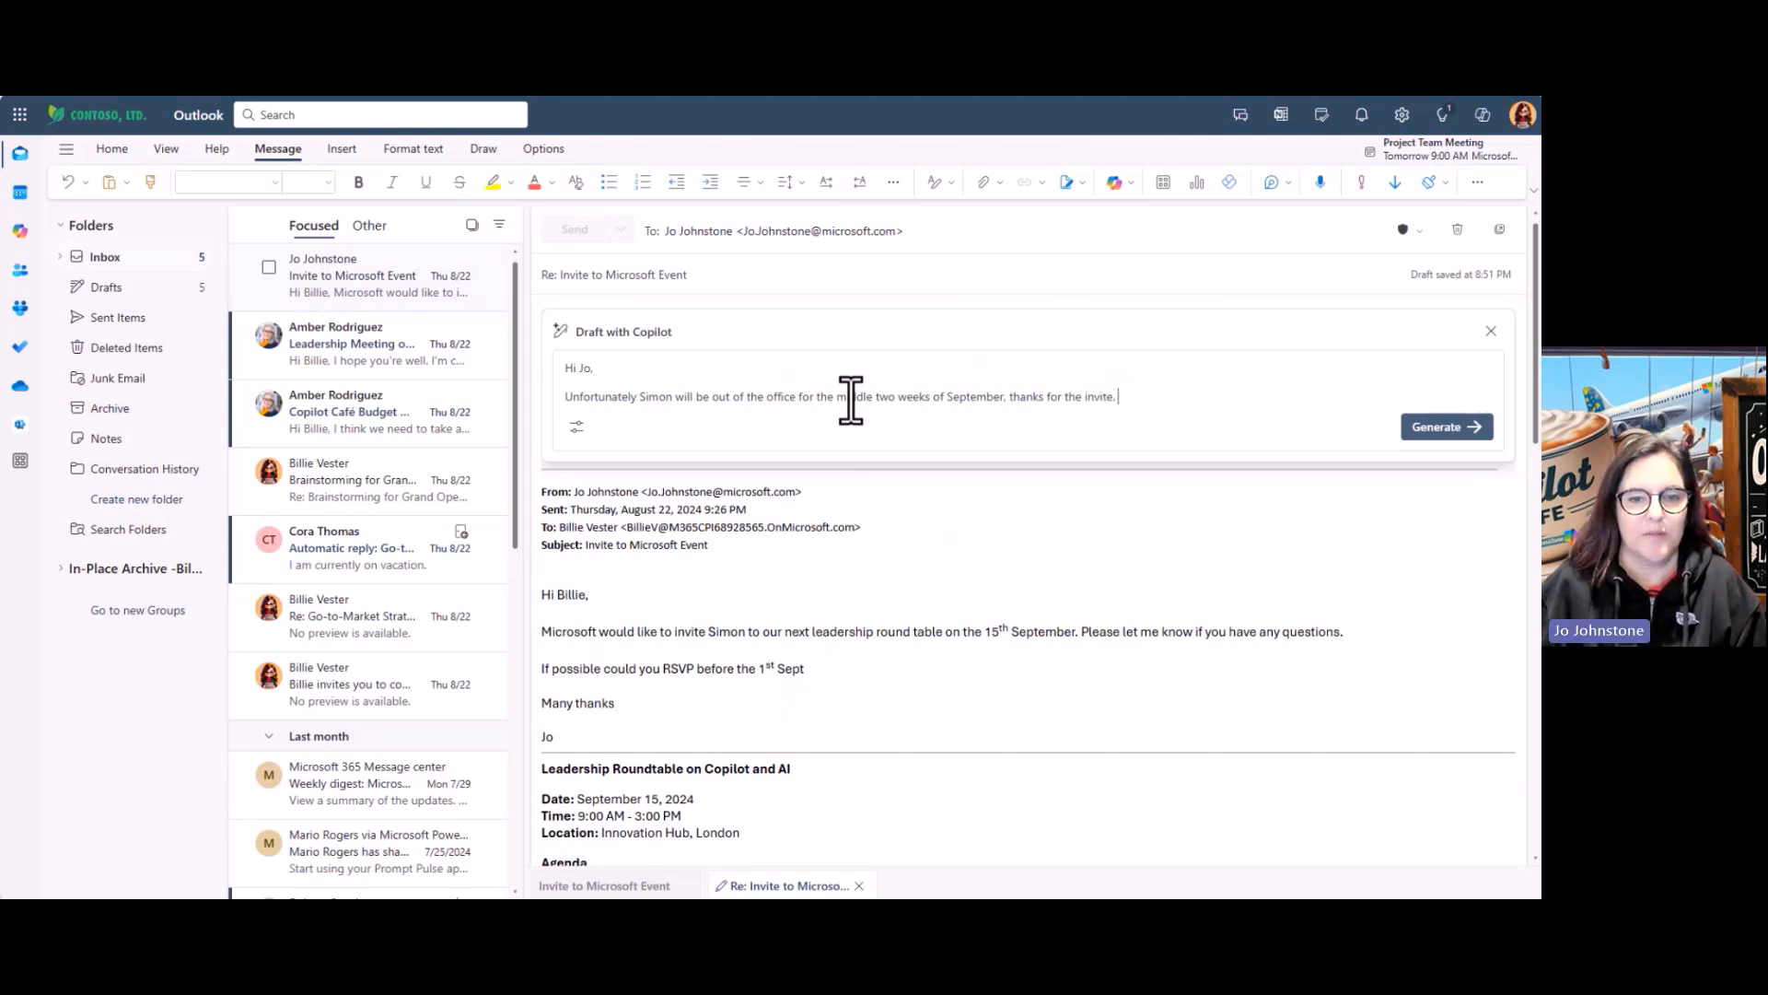
# Generate the Copilot draft with Formal tone and Medium length
pyautogui.click(576, 427)
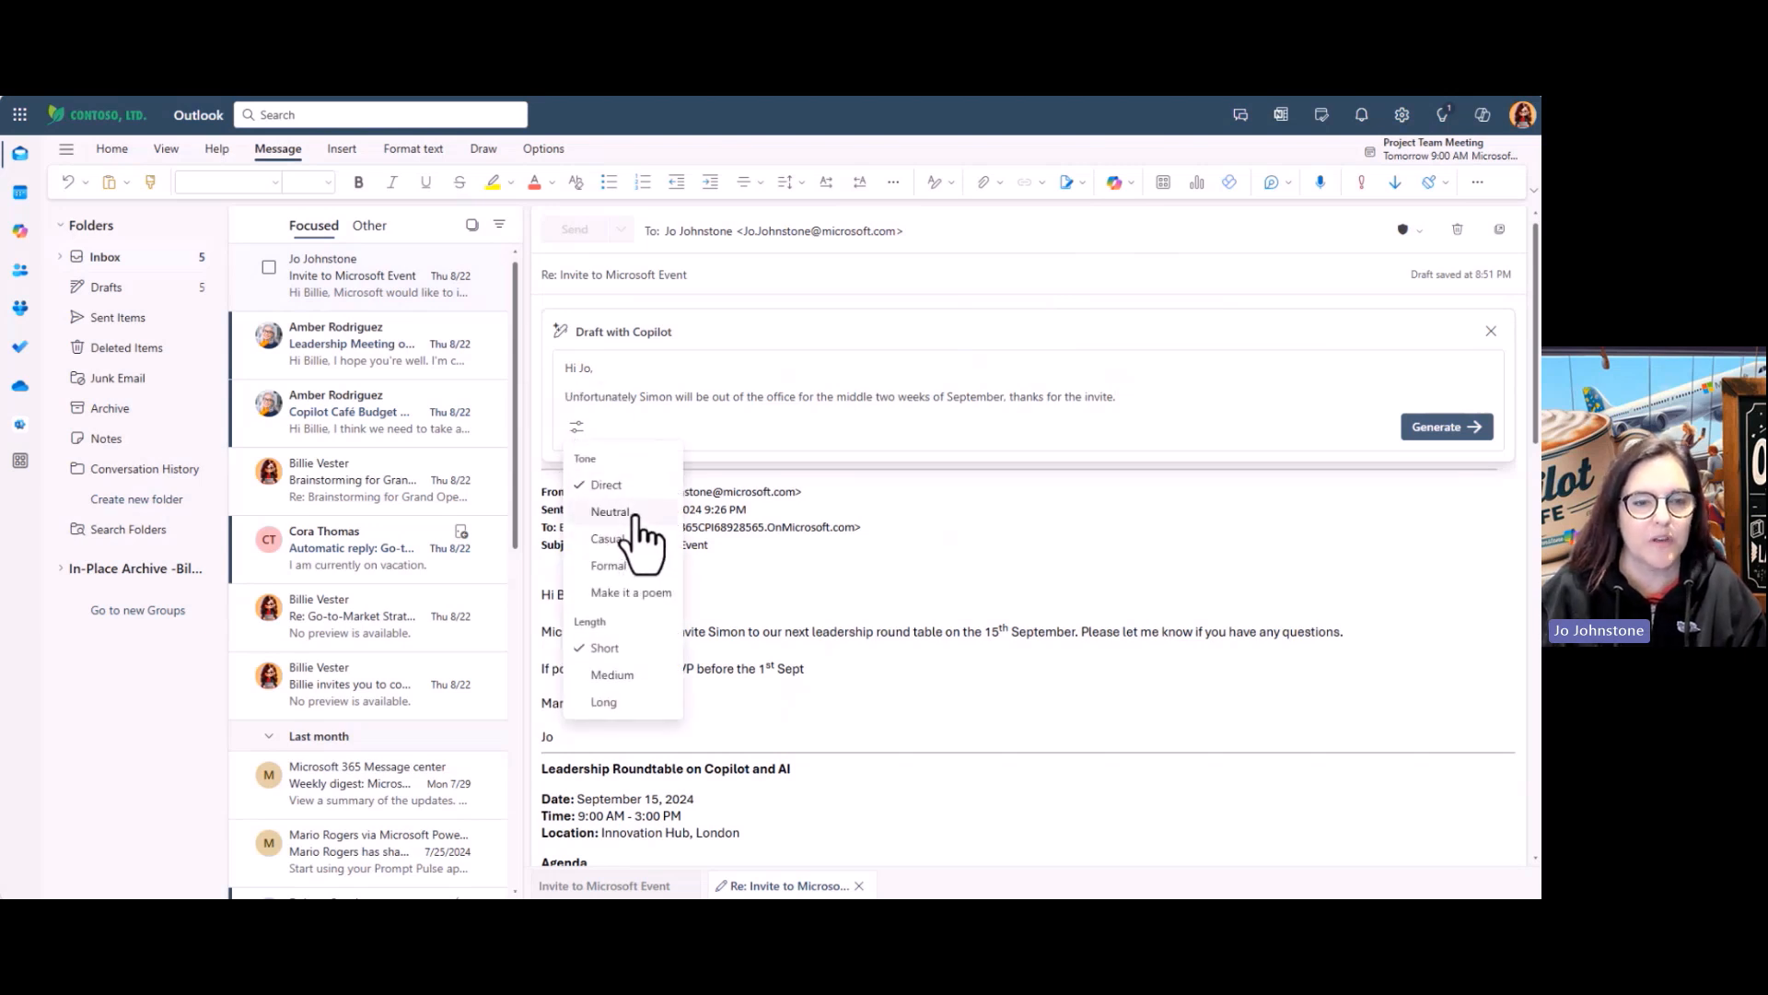
pyautogui.click(610, 565)
pyautogui.click(623, 680)
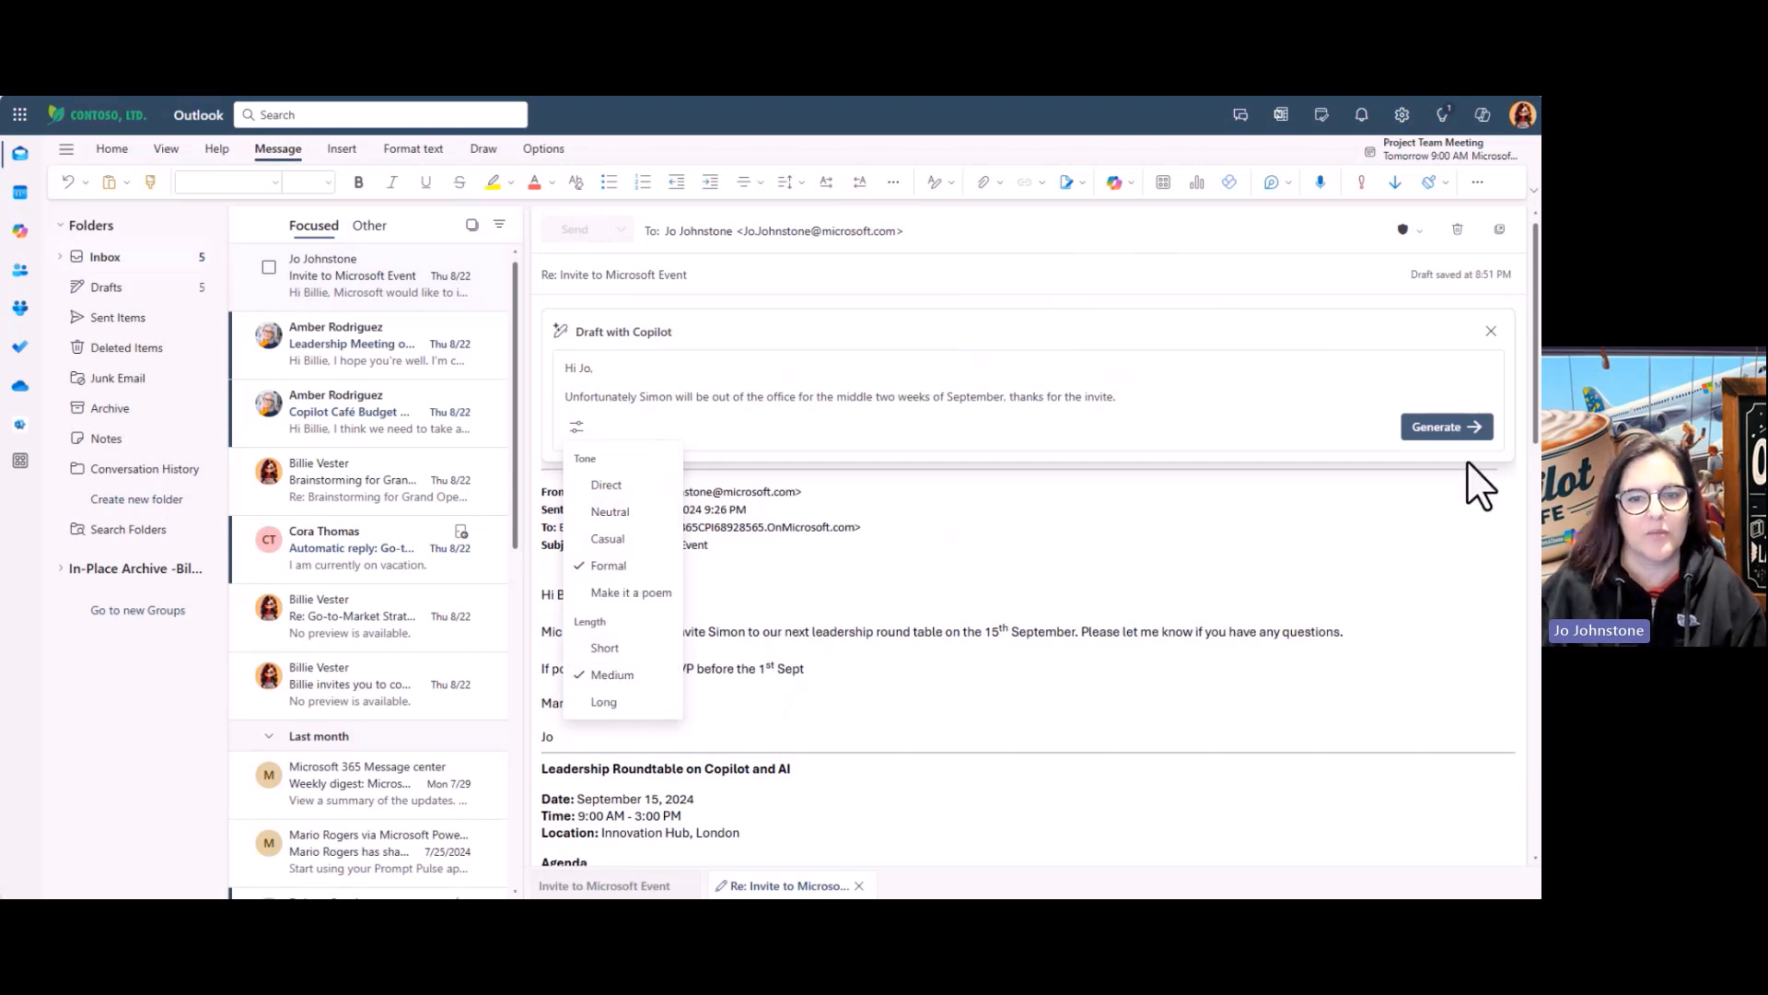
pyautogui.click(1442, 426)
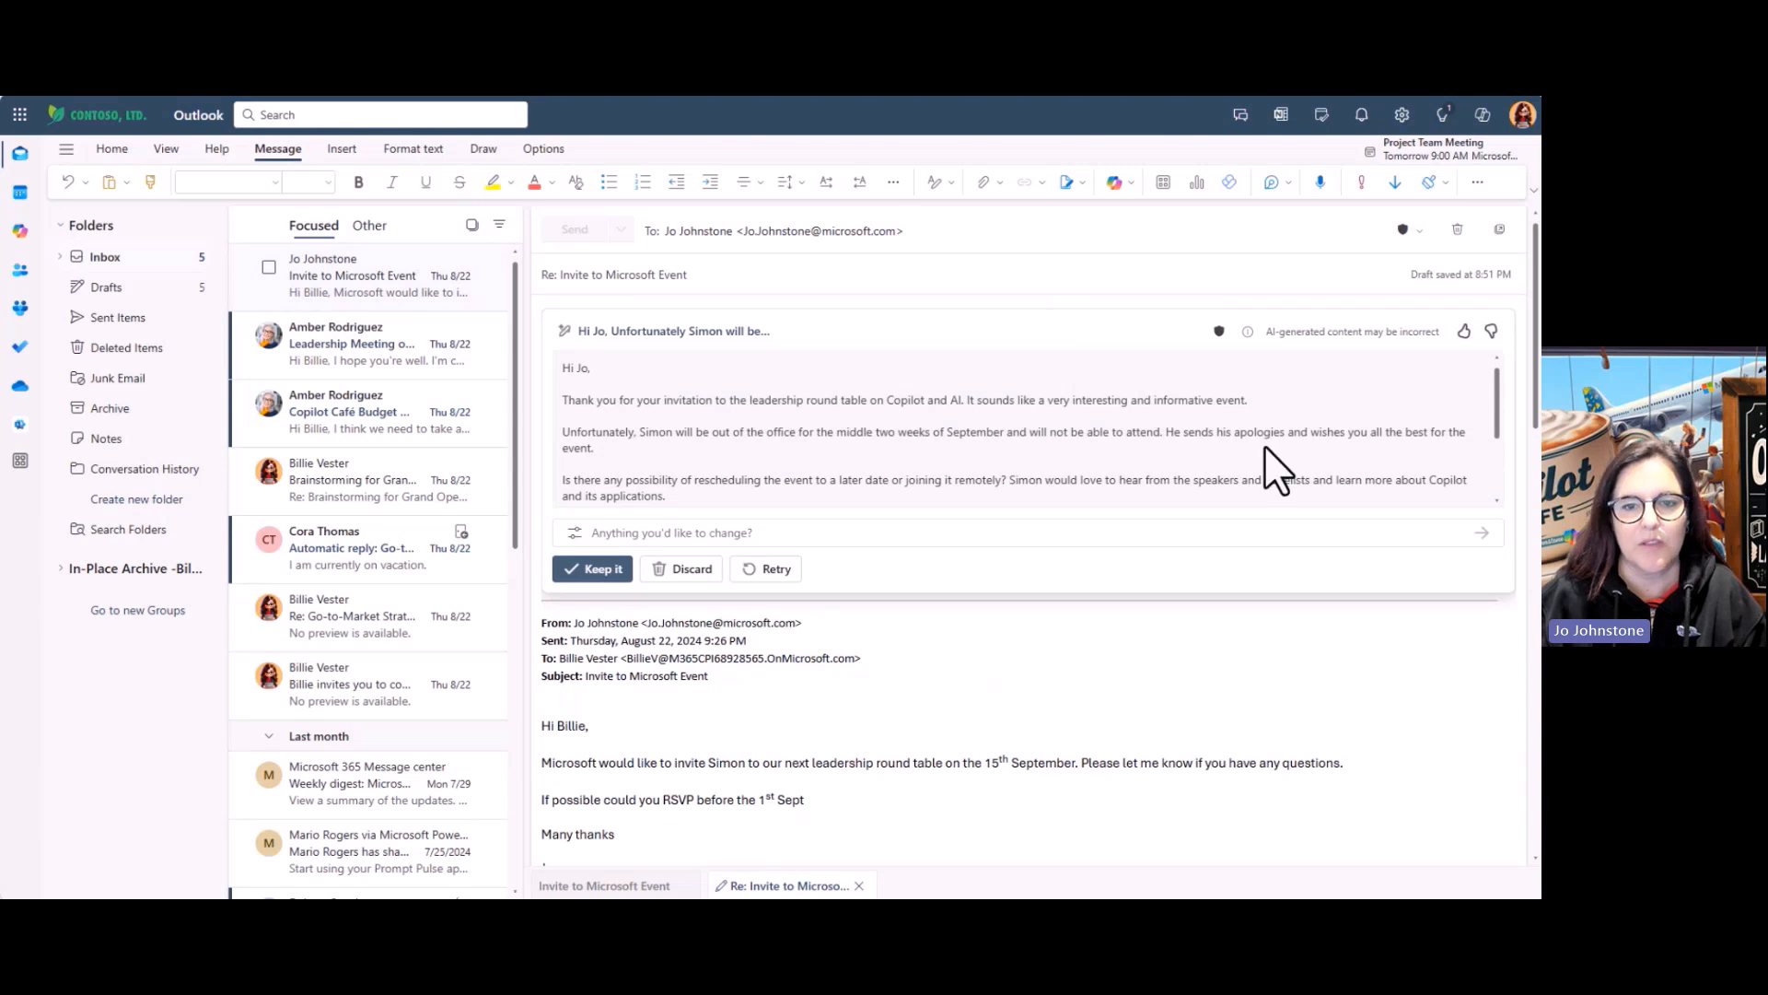
# Ask Copilot to revise the draft with 'Remove the comment on rescheduling'
pyautogui.scroll(-1, 650, 420)
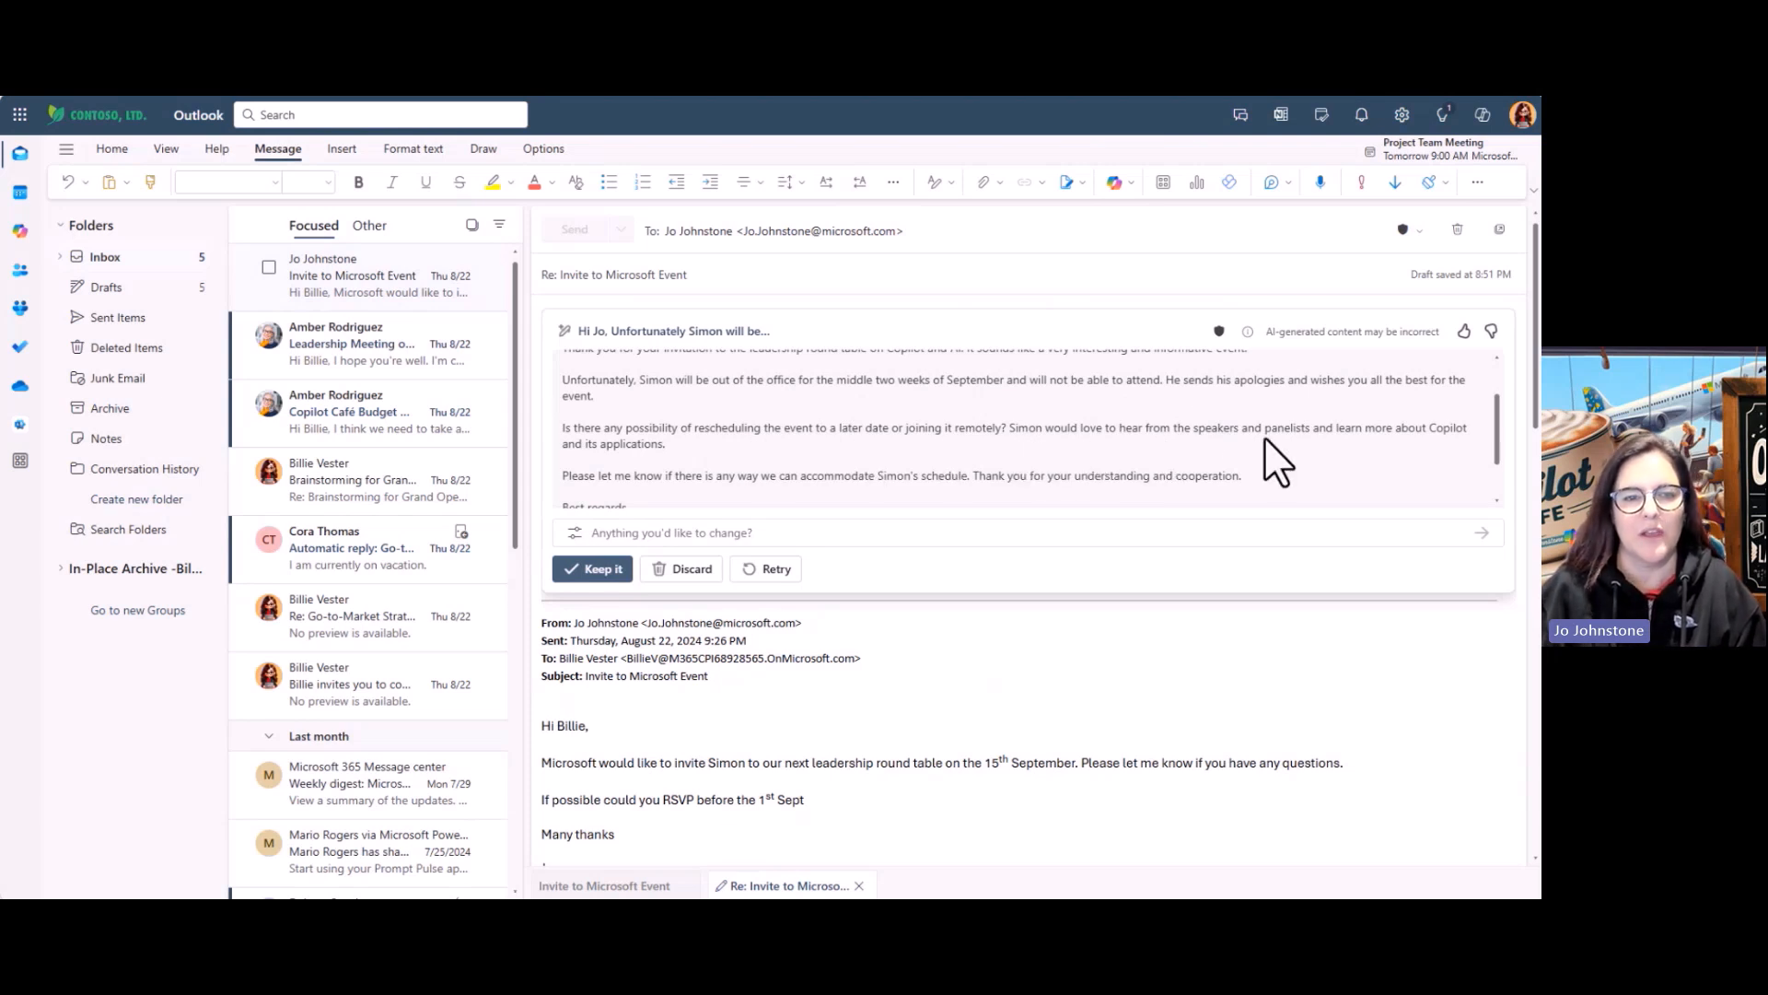
pyautogui.scroll(-1, 907, 419)
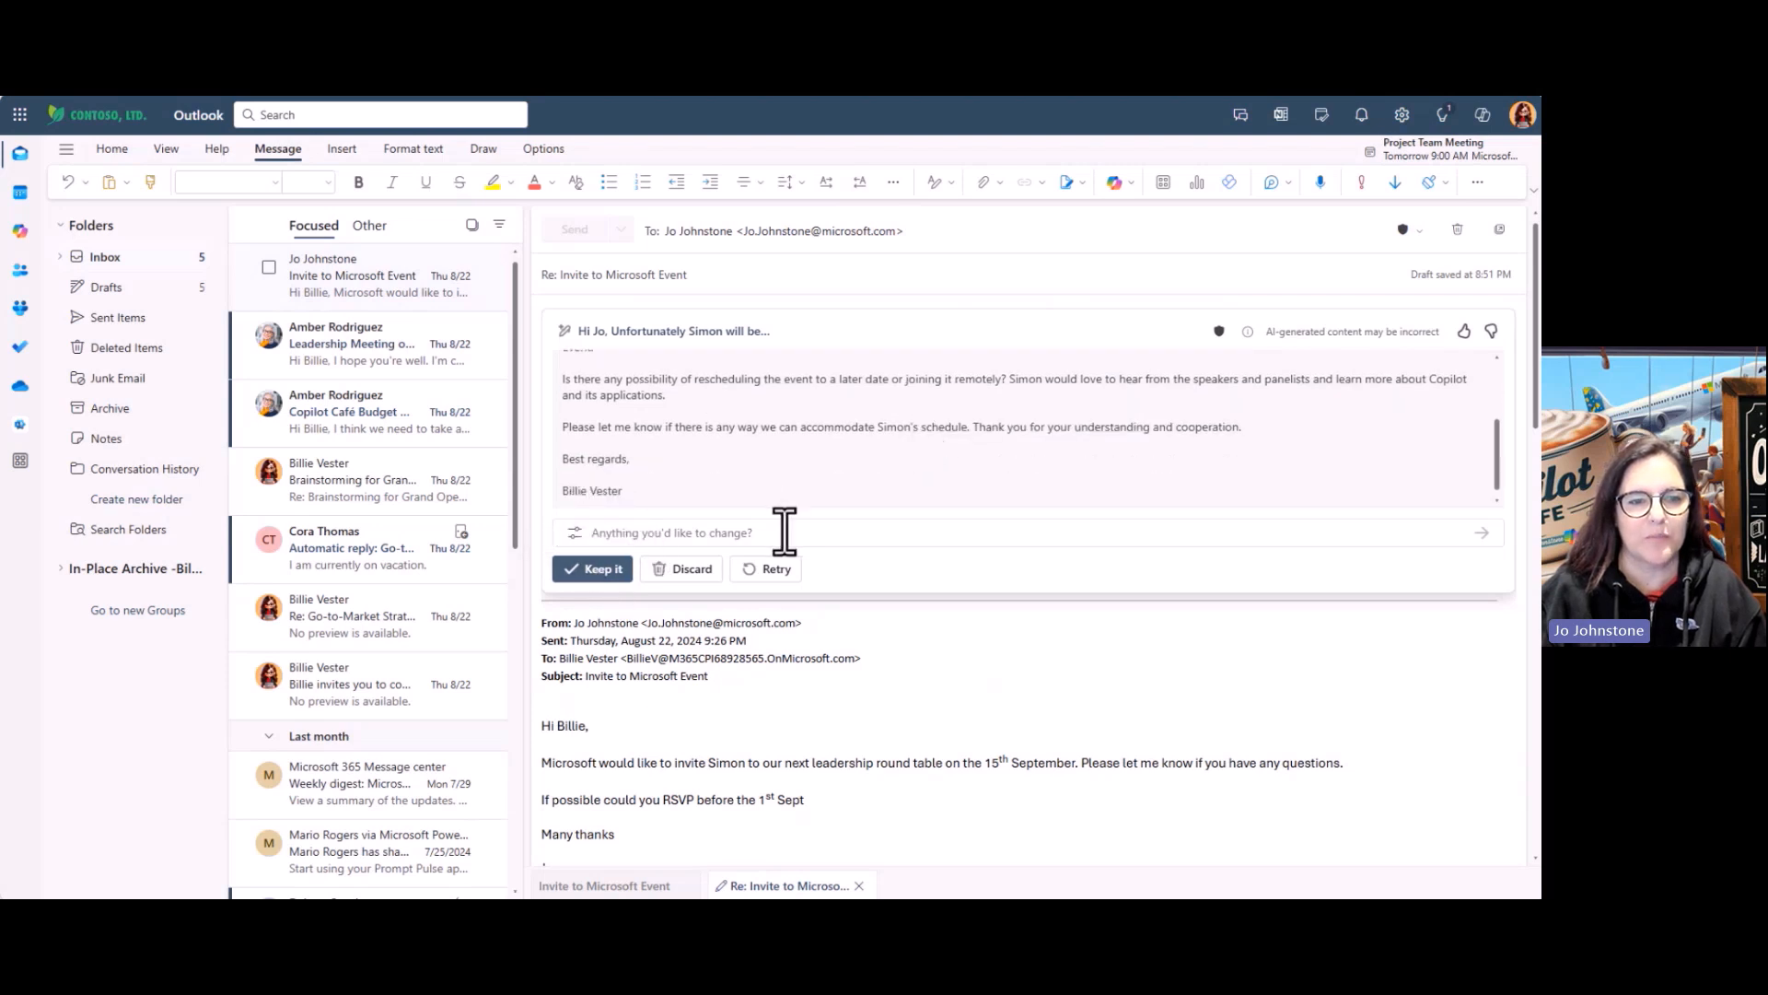
pyautogui.scroll(2, 819, 497)
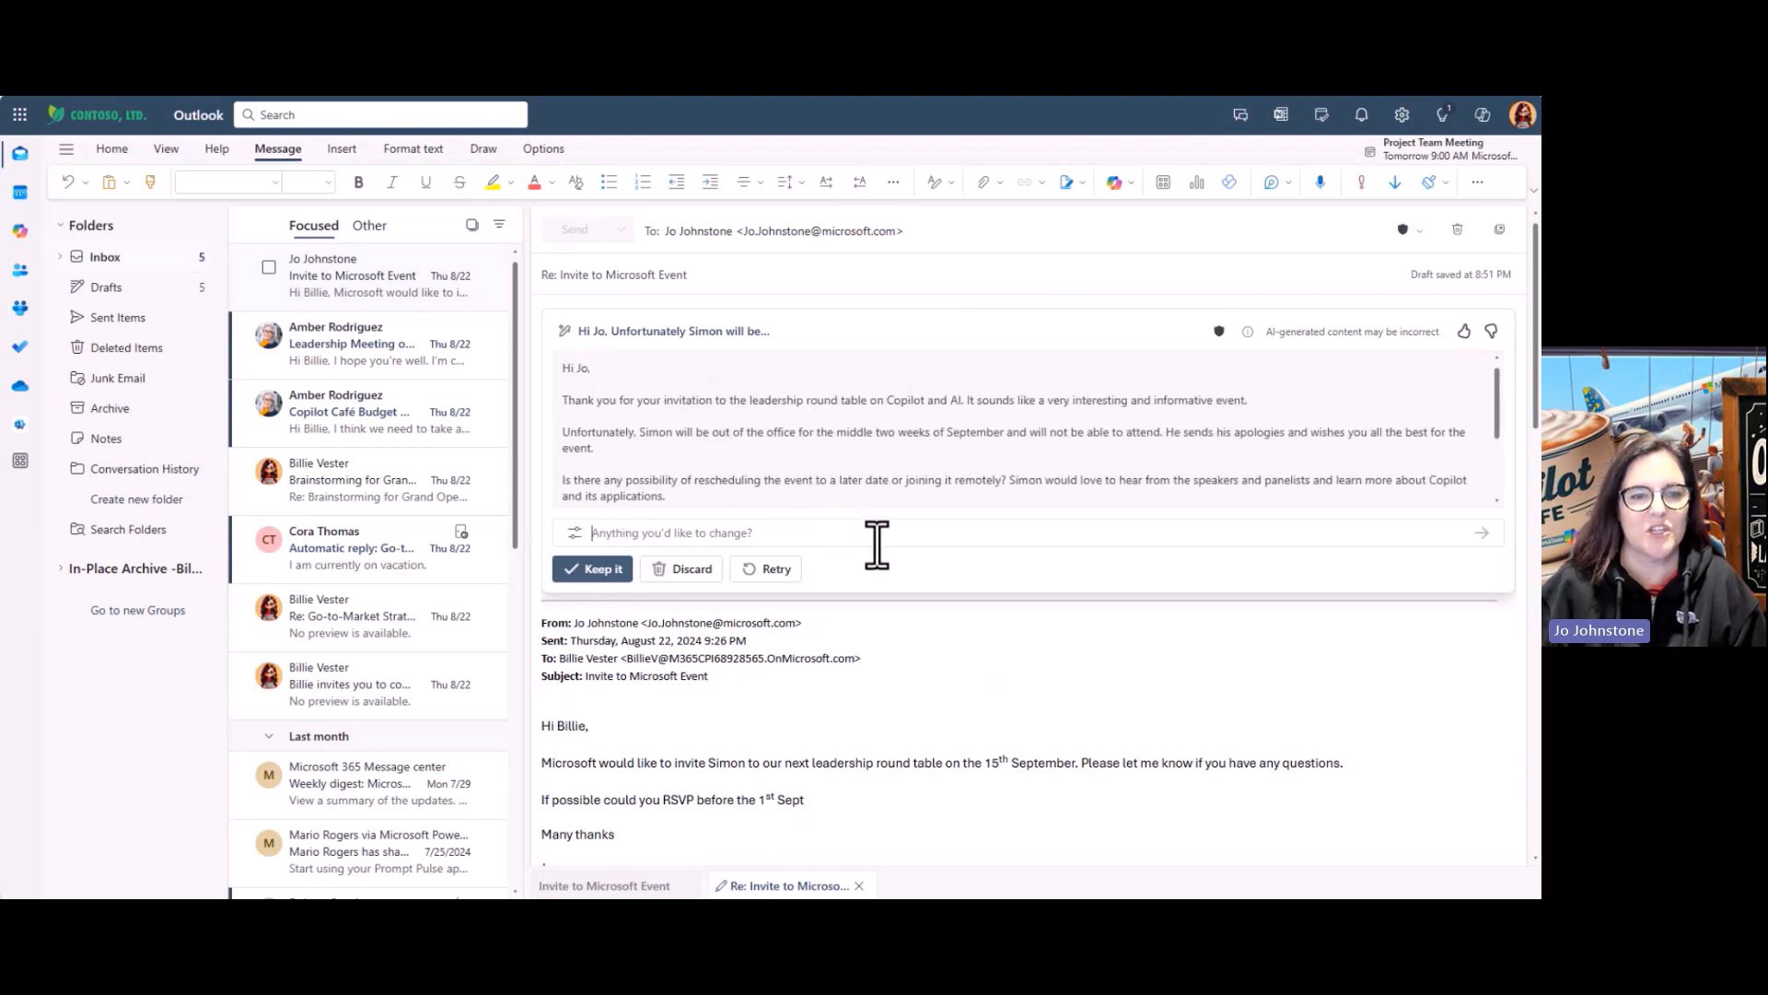
pyautogui.write('Remo')
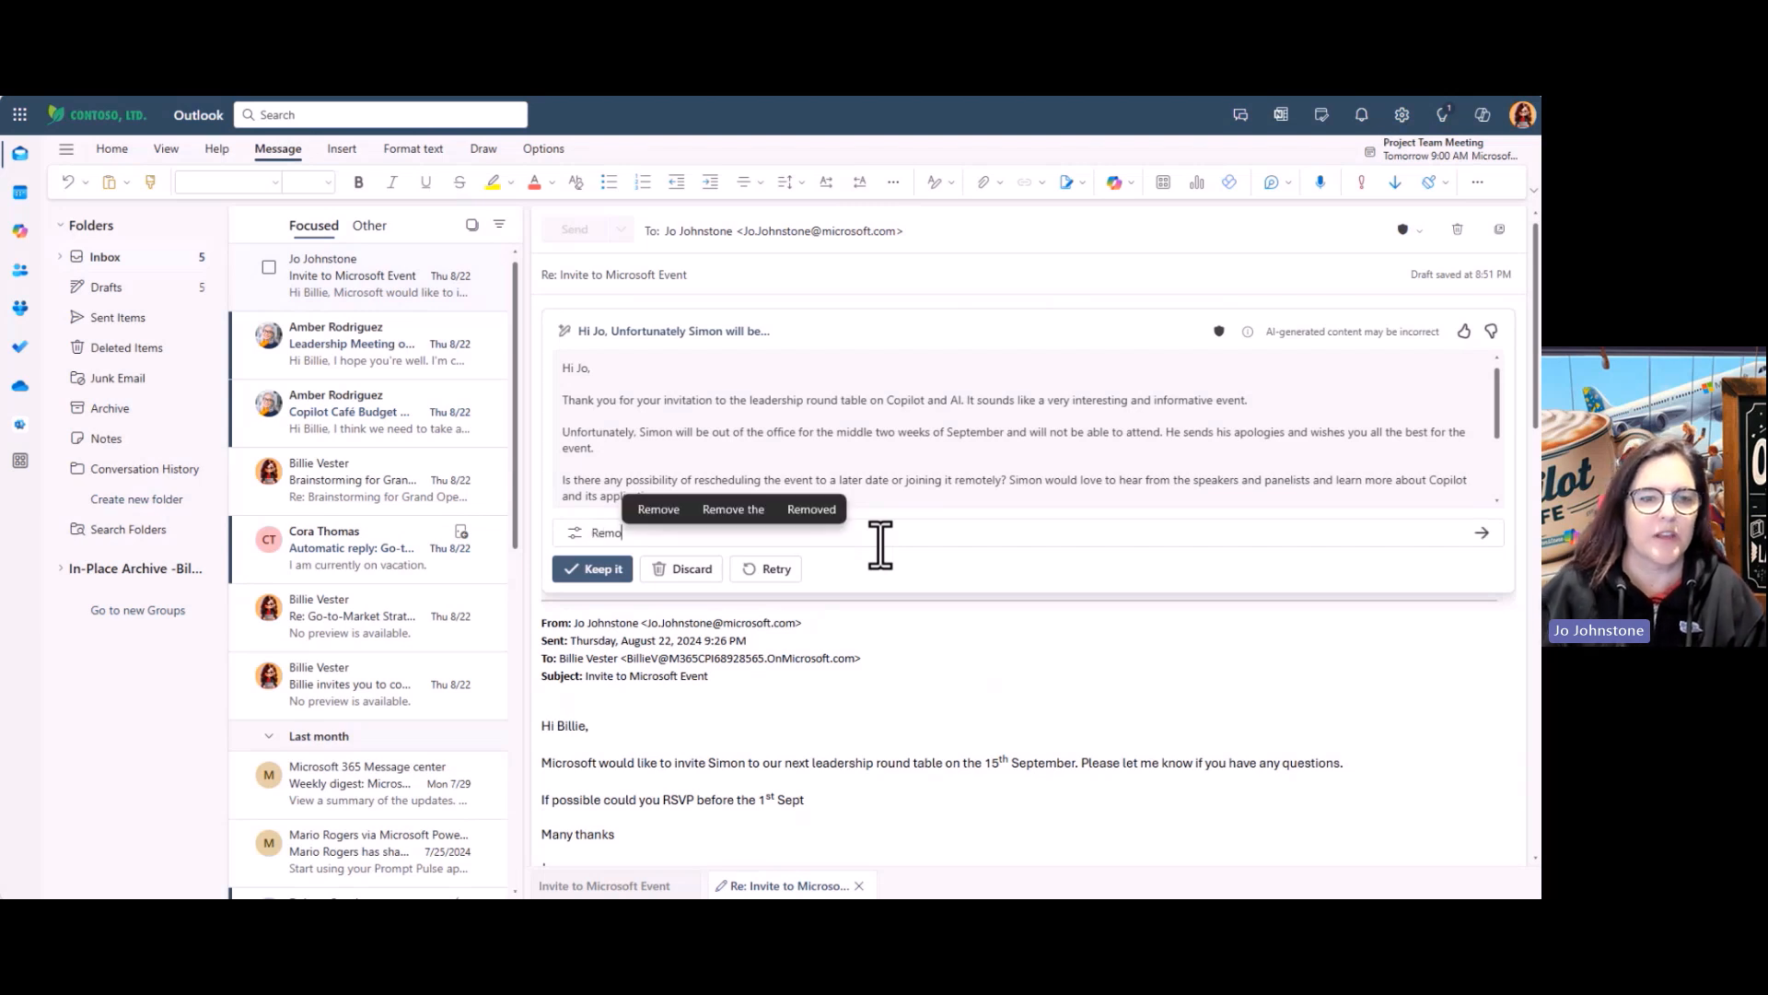
pyautogui.write('ve the co')
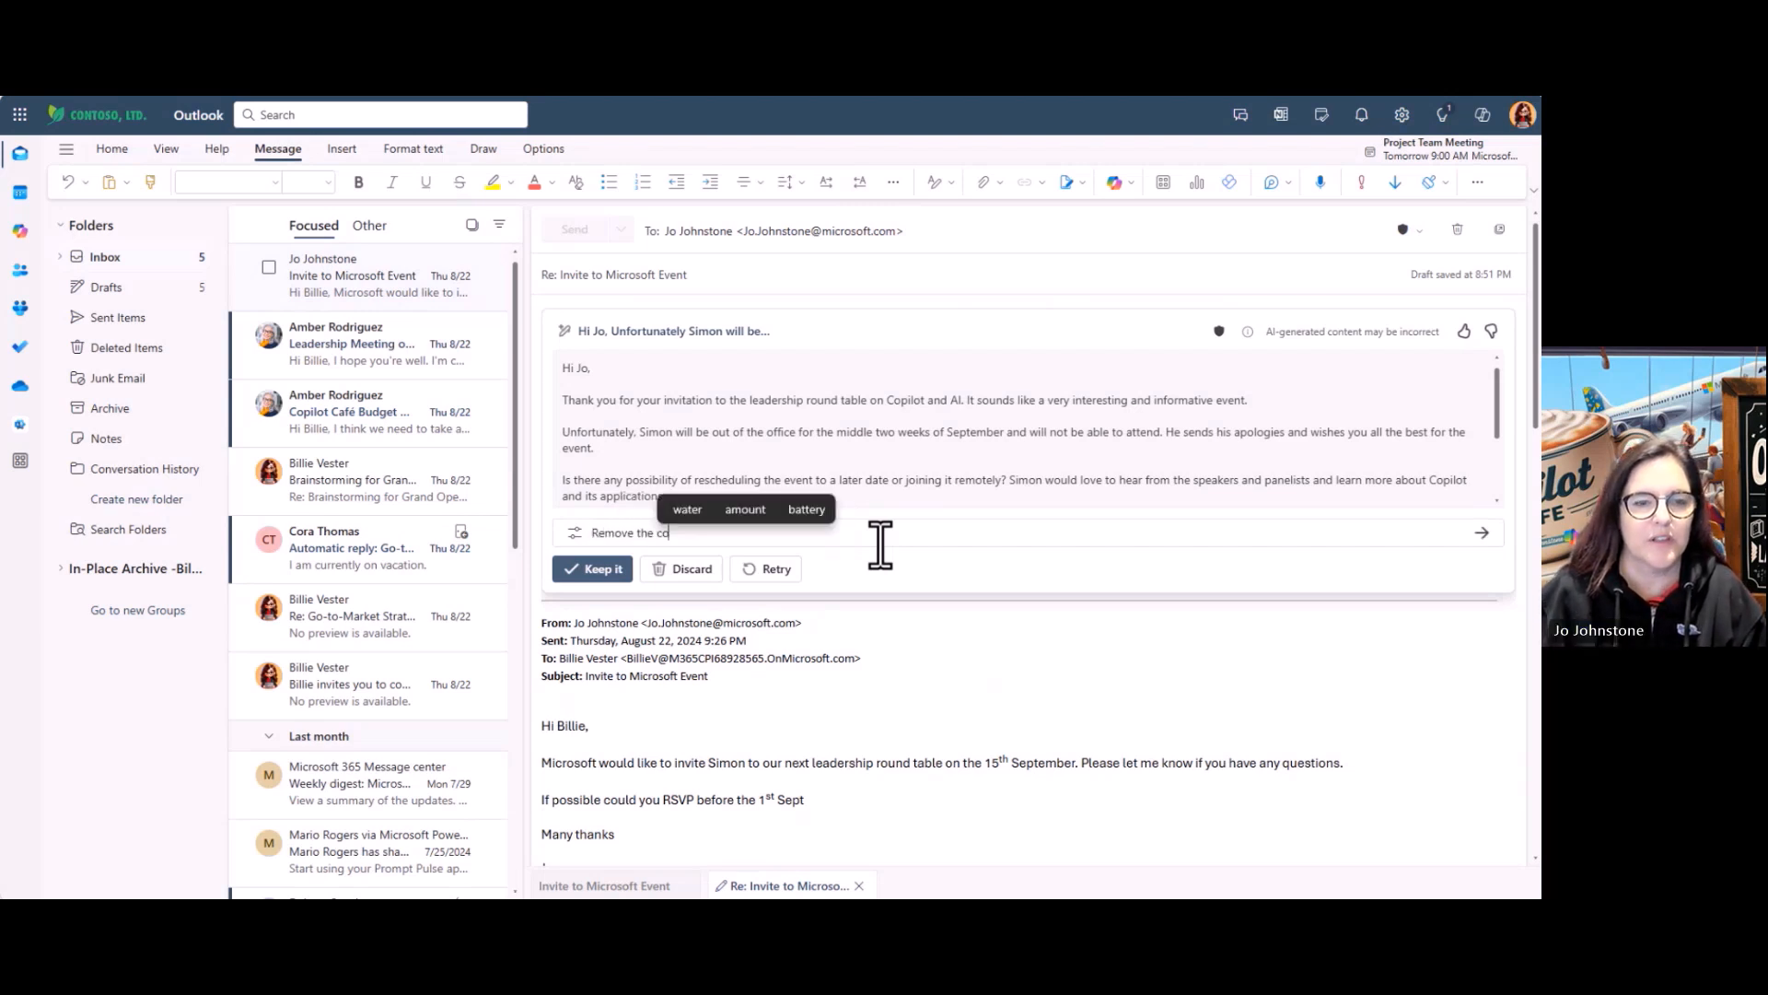
pyautogui.write('mment on re')
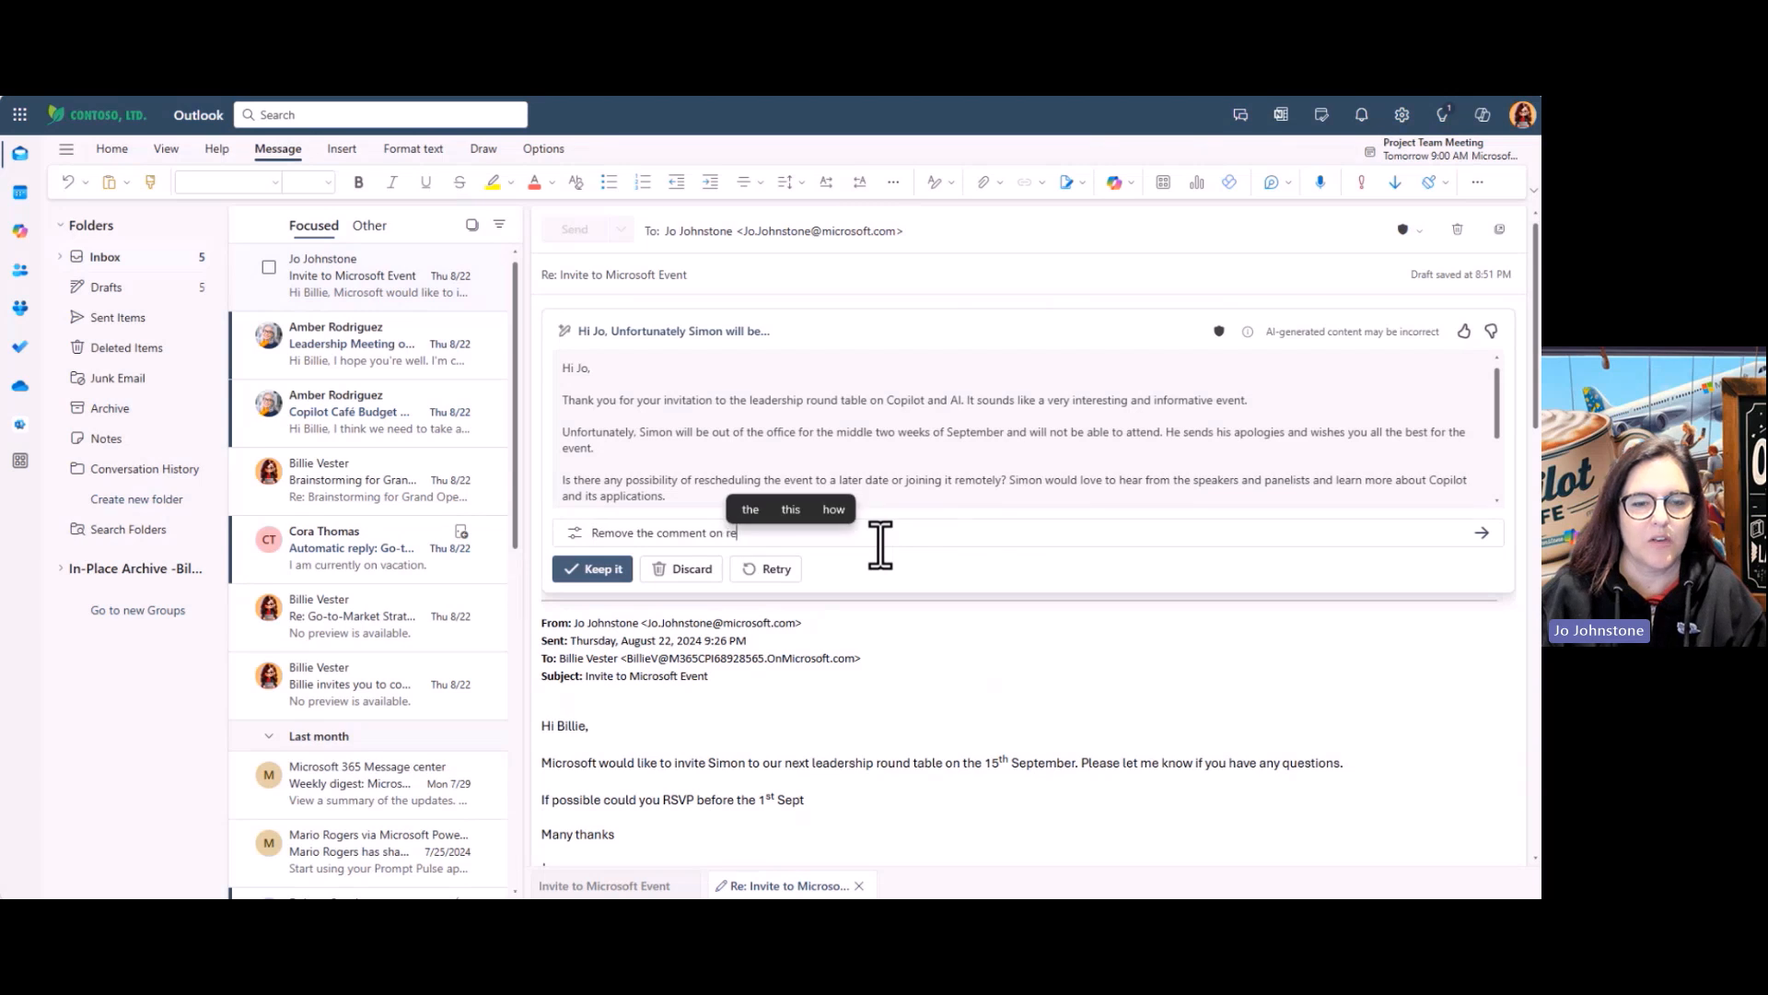
pyautogui.write('scheduli')
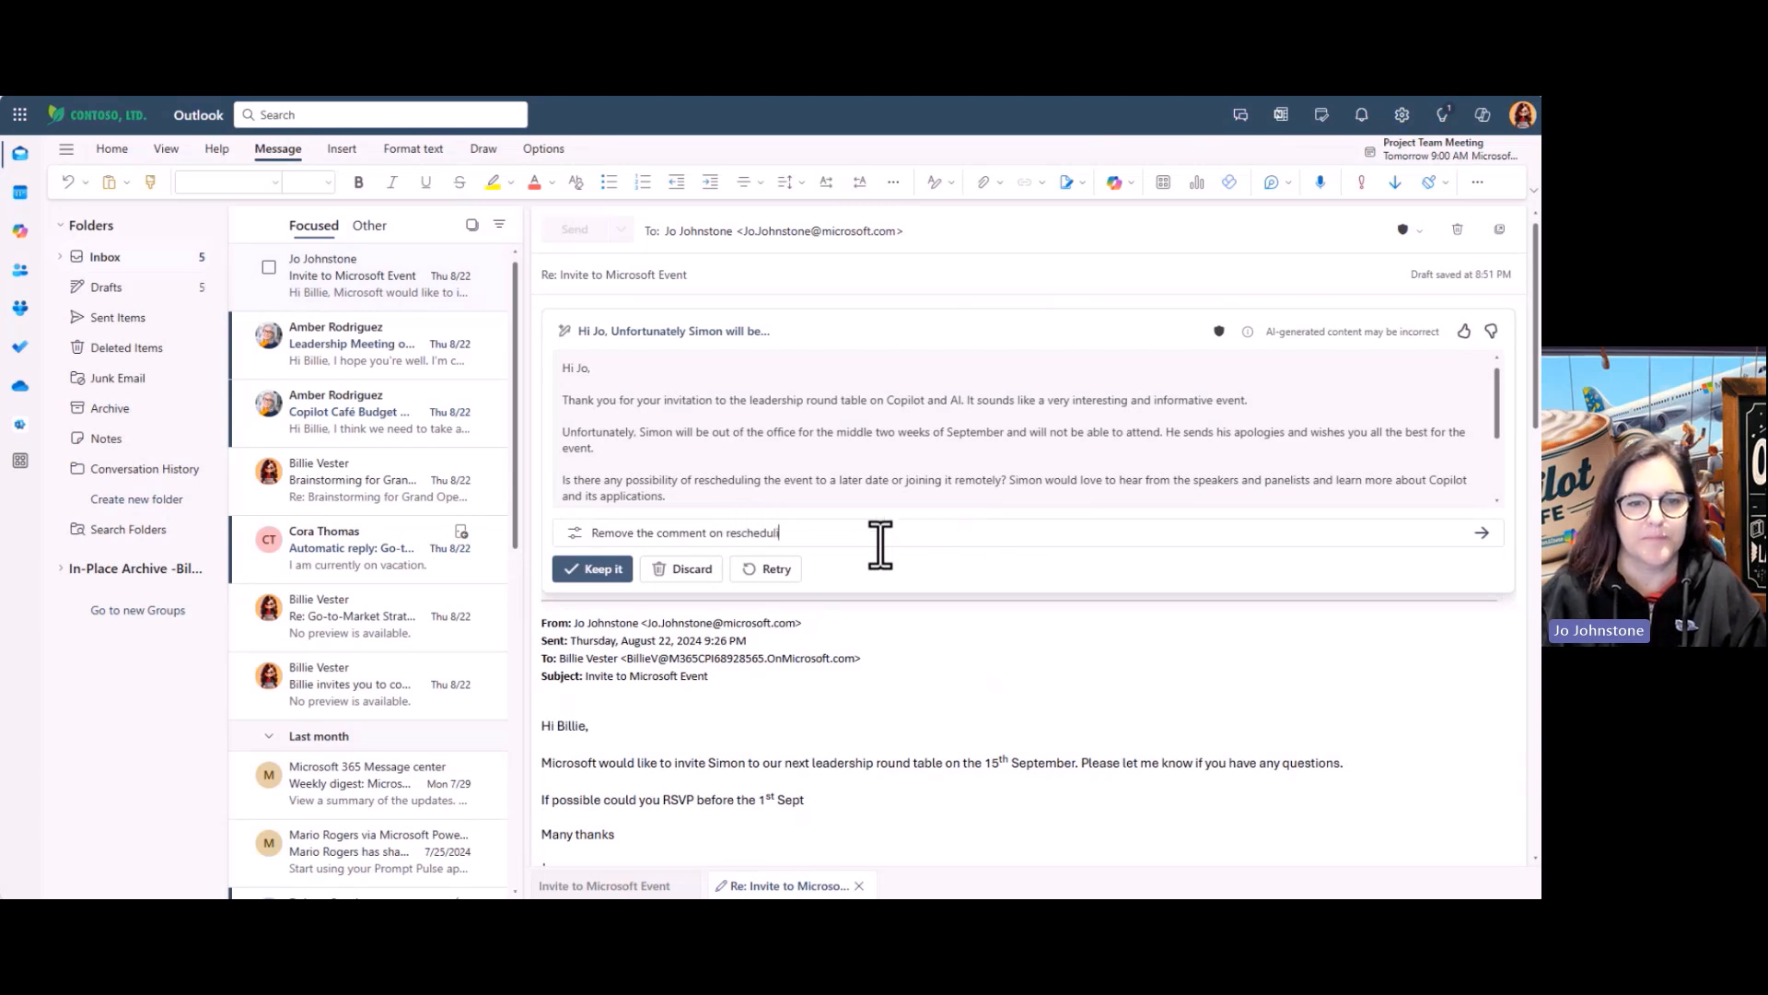
pyautogui.write('ng')
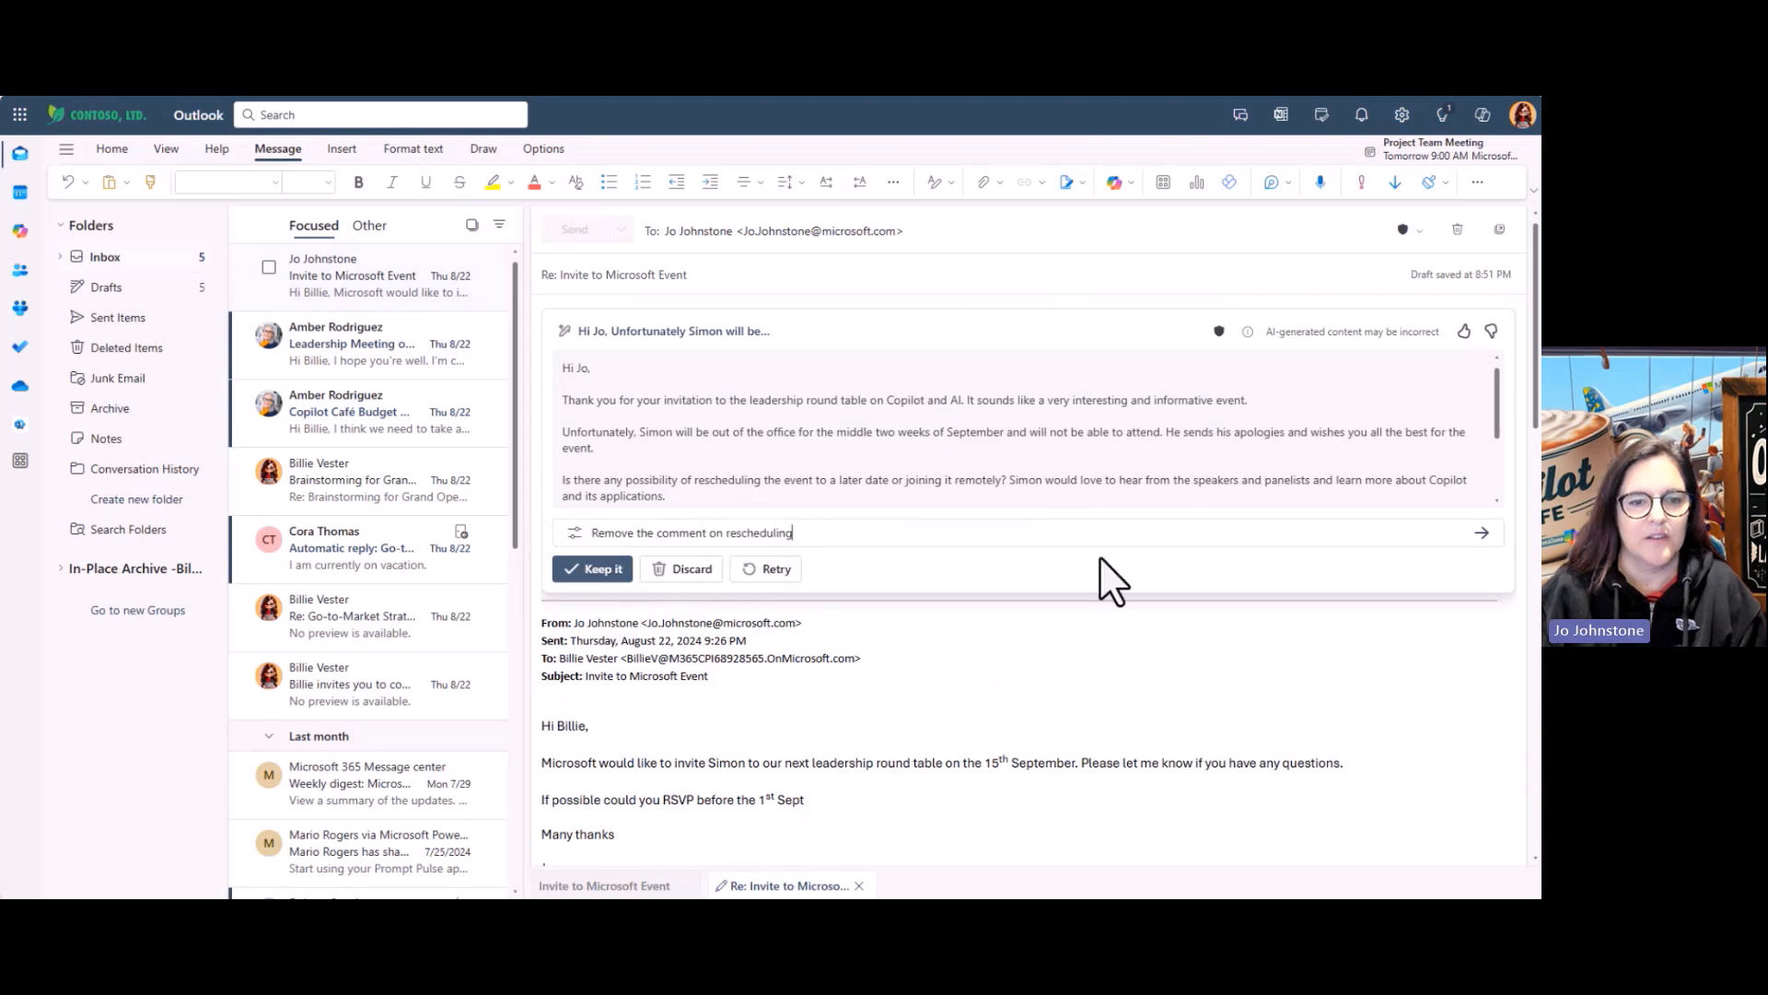
pyautogui.press('Return')
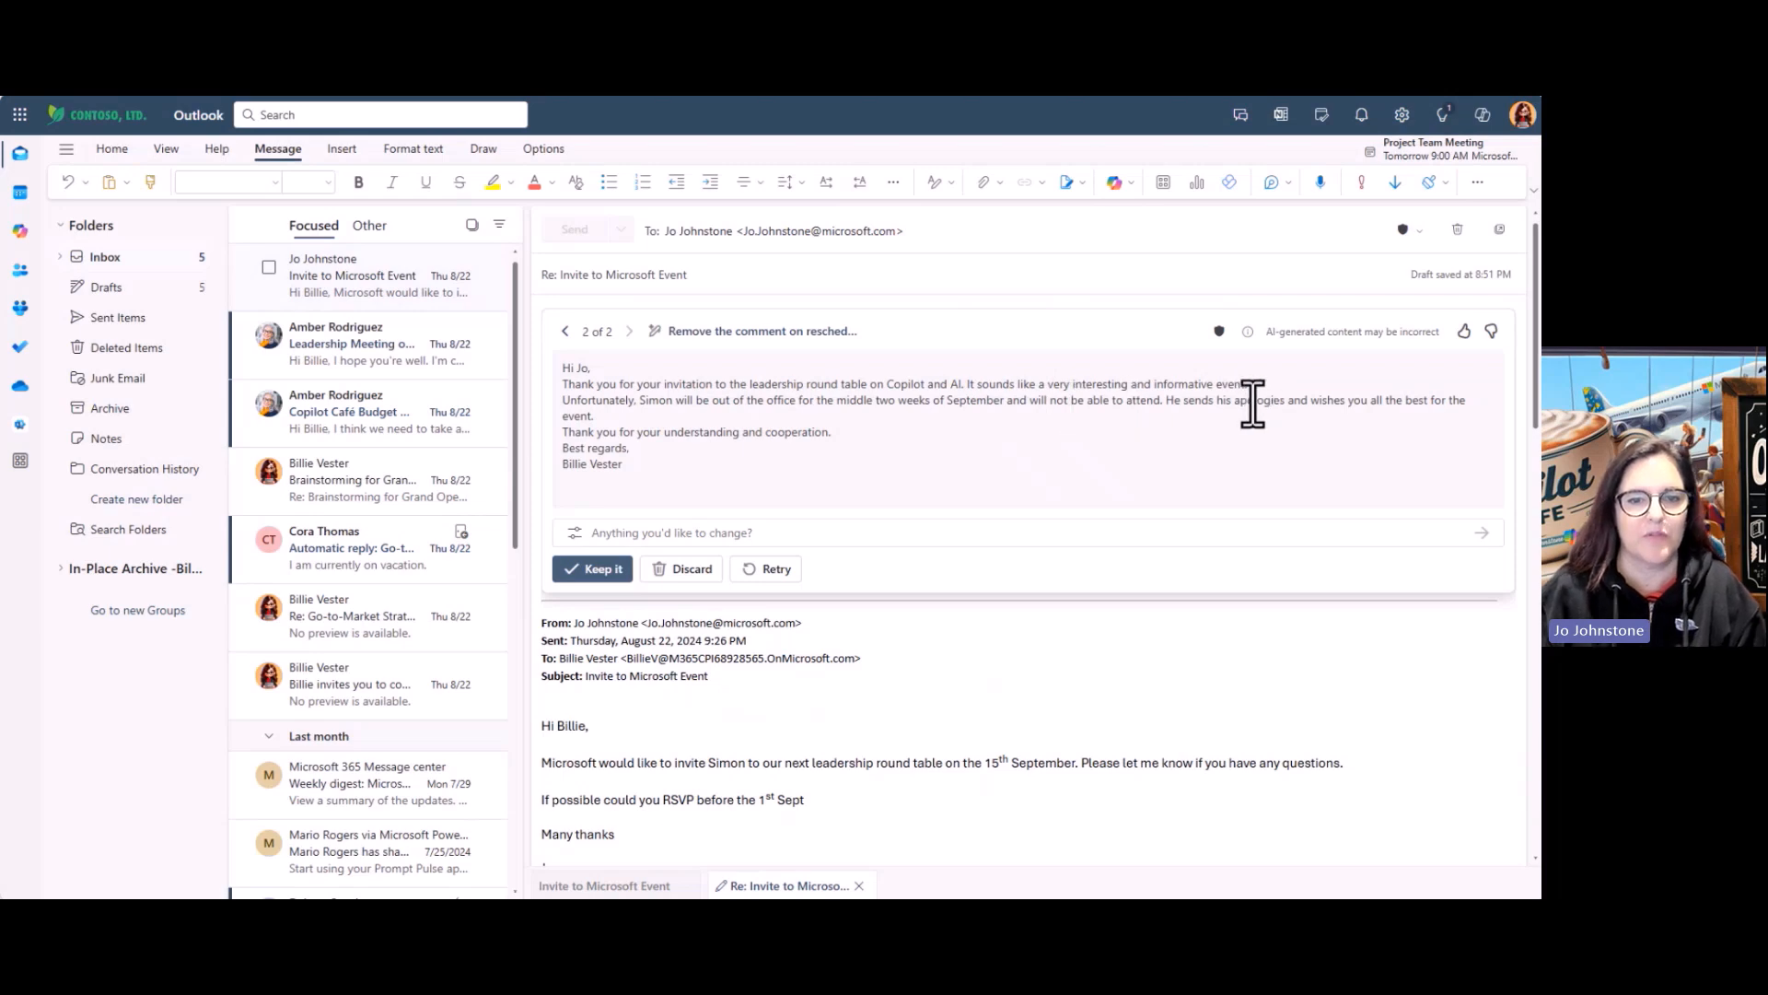
# Insert the Copilot draft, add blank lines between greeting, paragraphs and sign-off, and send it
pyautogui.click(590, 570)
pyautogui.click(619, 387)
pyautogui.press('Return')
pyautogui.click(881, 419)
pyautogui.press('Return')
pyautogui.click(659, 454)
pyautogui.press('Return')
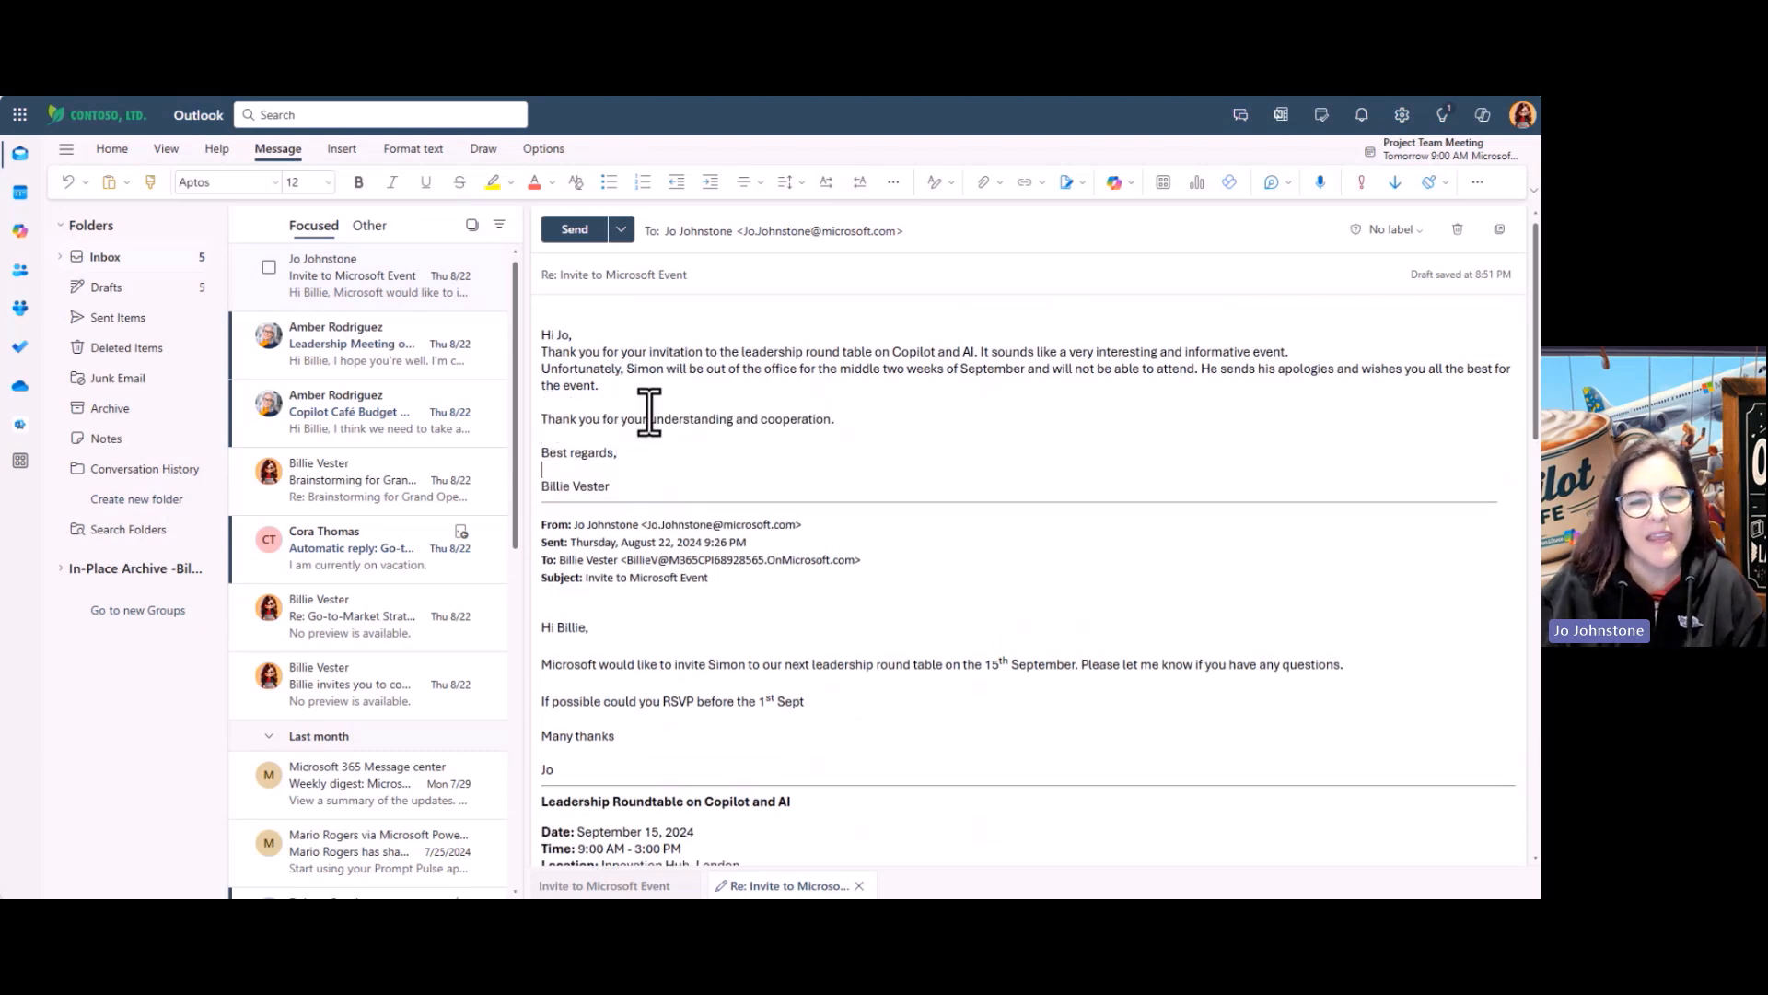
pyautogui.click(606, 337)
pyautogui.press('Return')
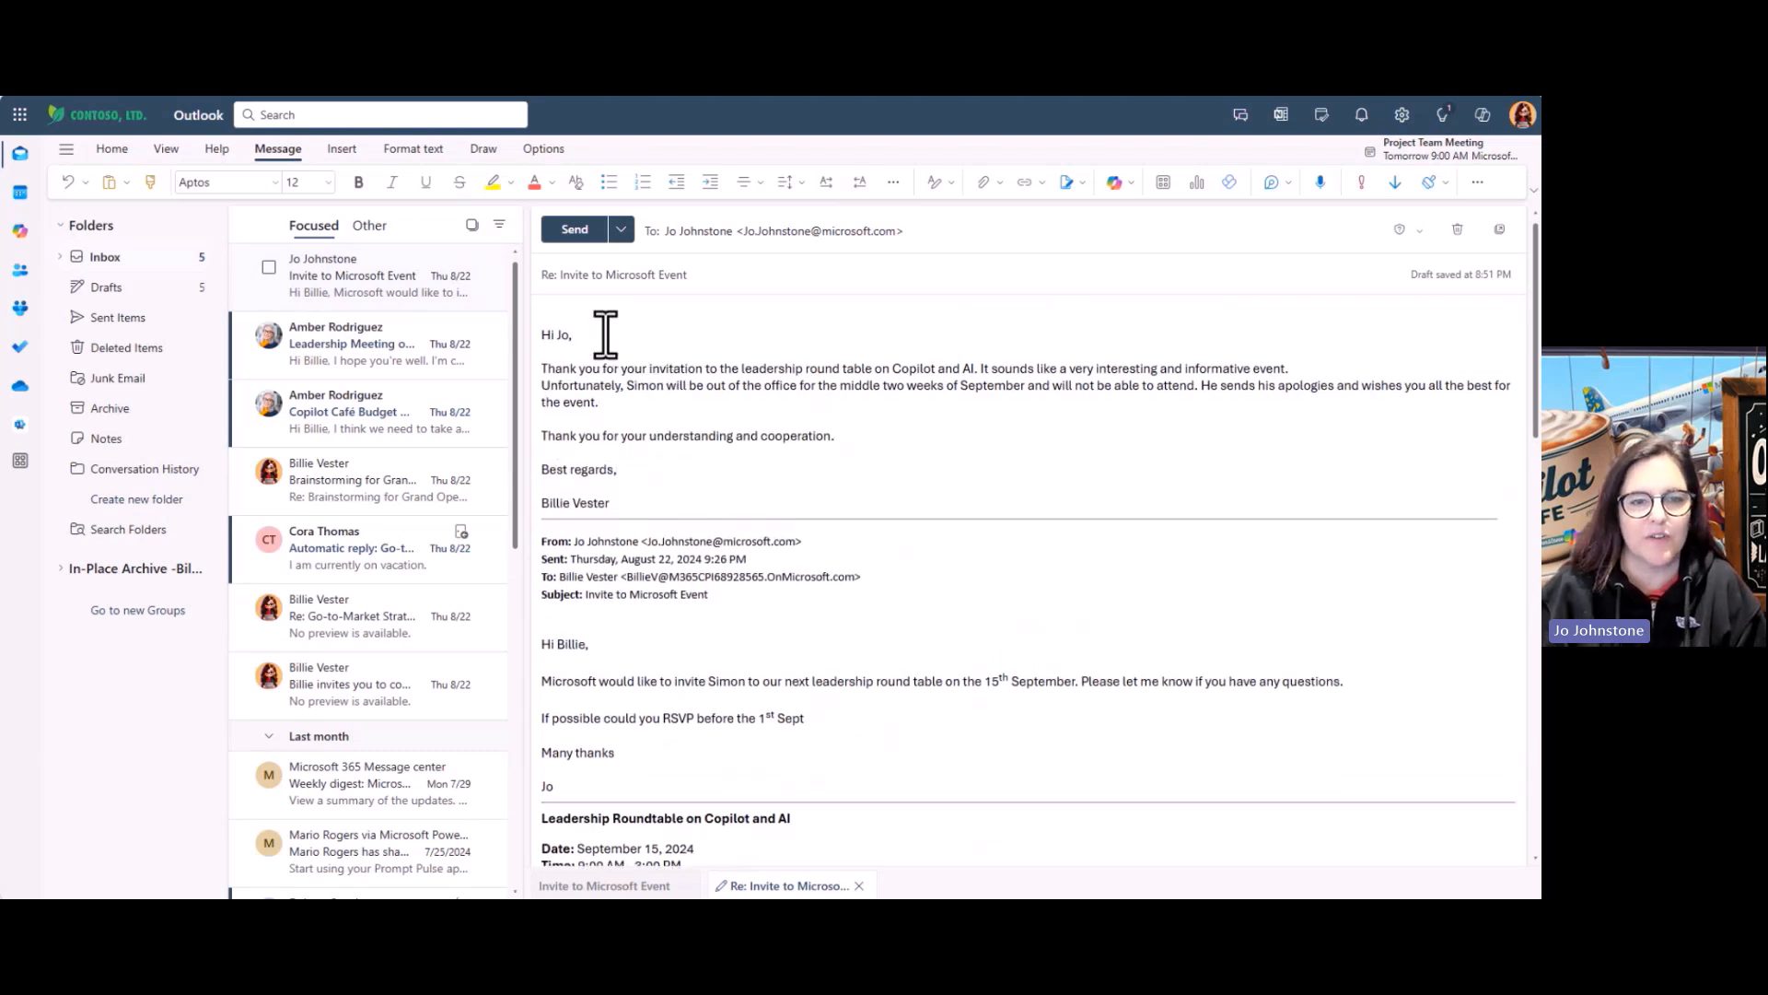
pyautogui.click(577, 235)
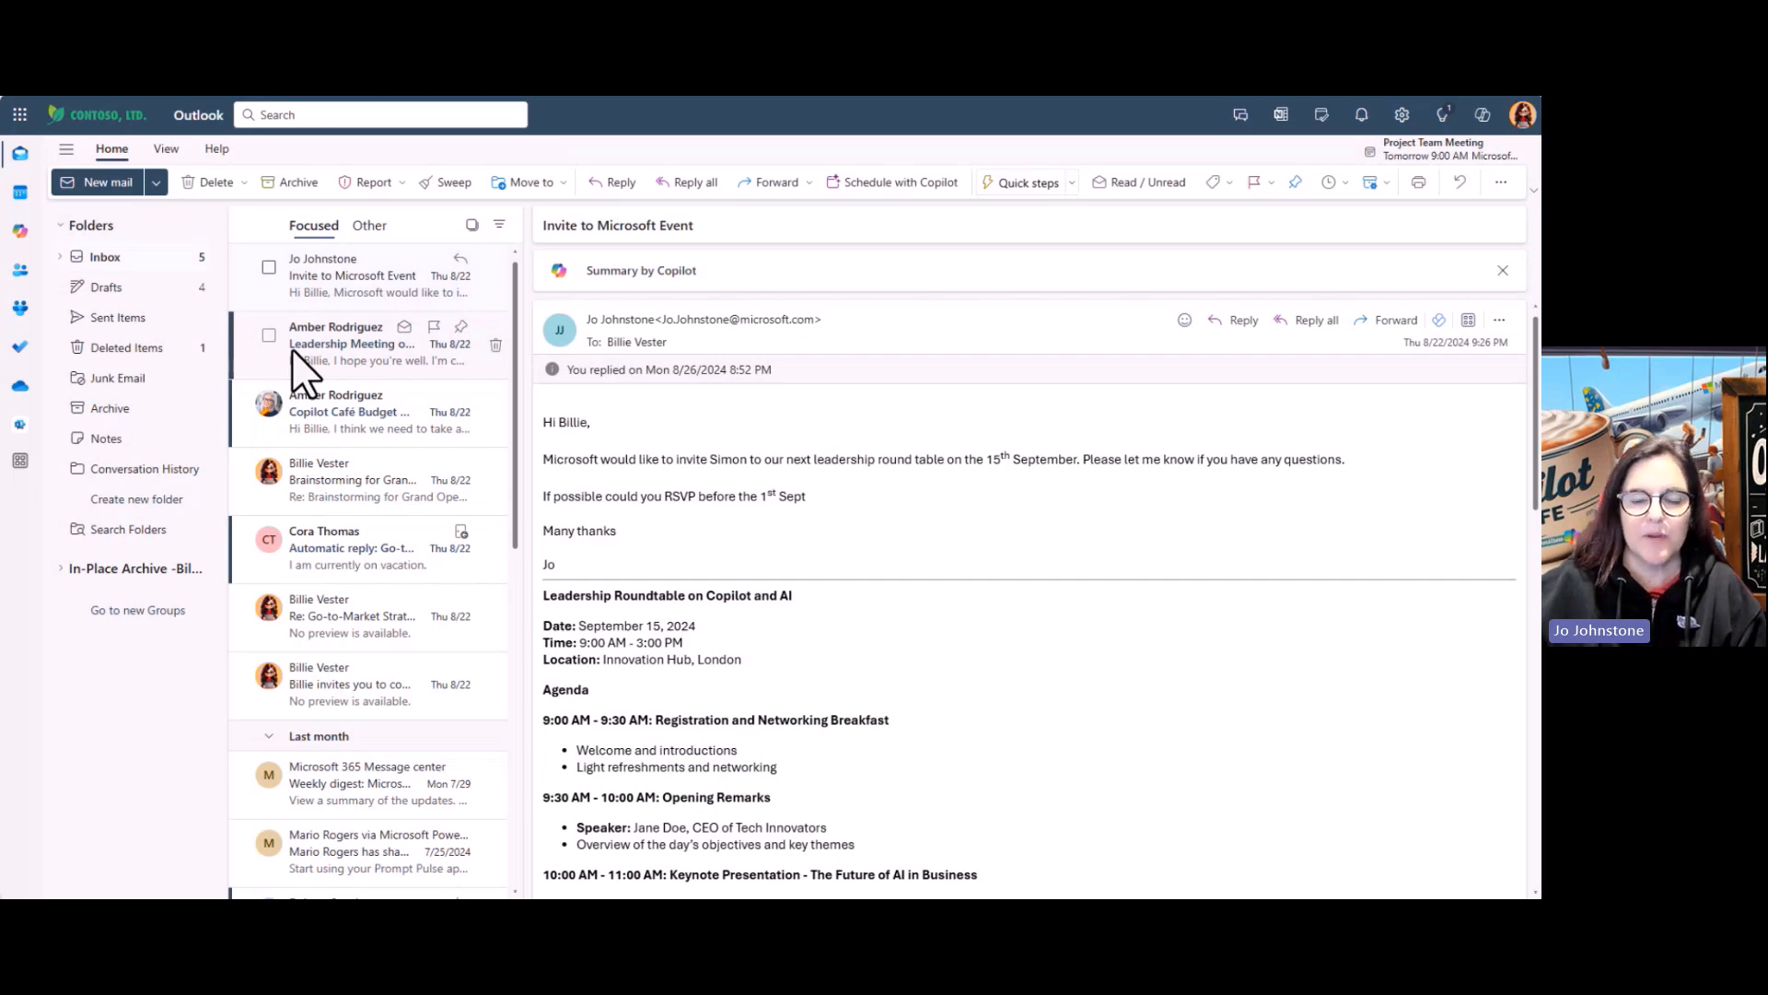
# Open the Leadership Meeting on Copilot Café Marketing Strategy email and reply 'Yes, we are all set.'
pyautogui.click(291, 348)
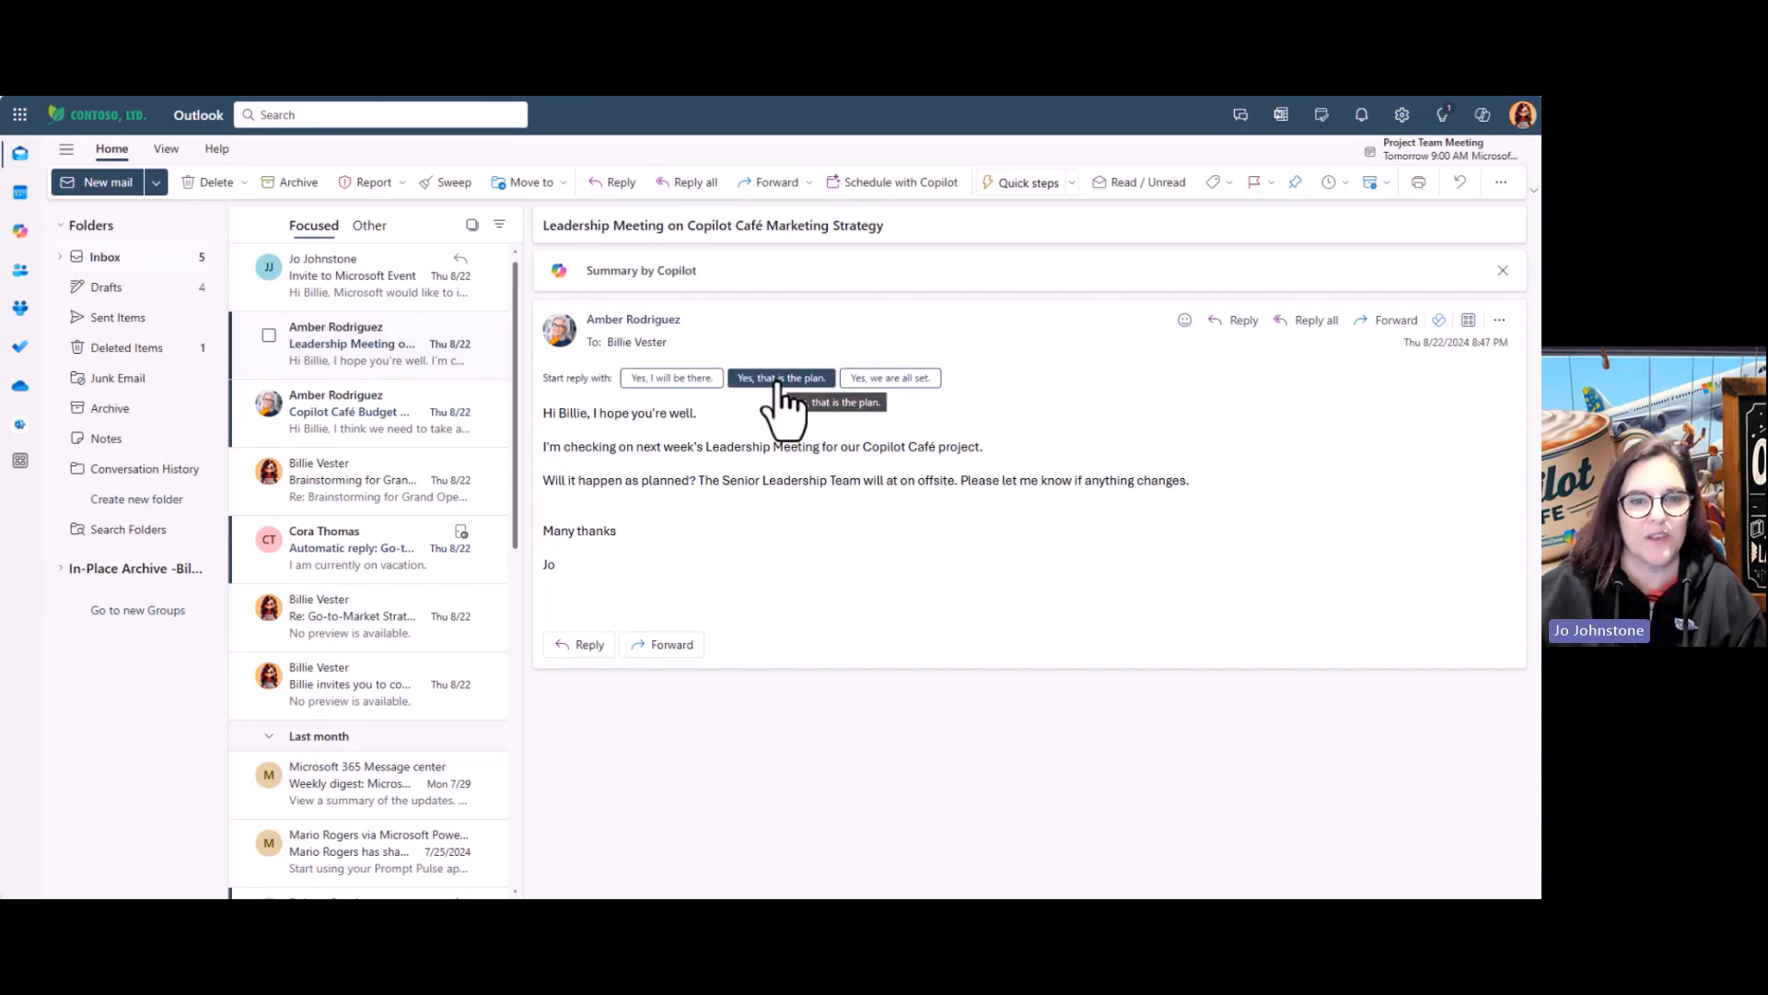
pyautogui.click(921, 380)
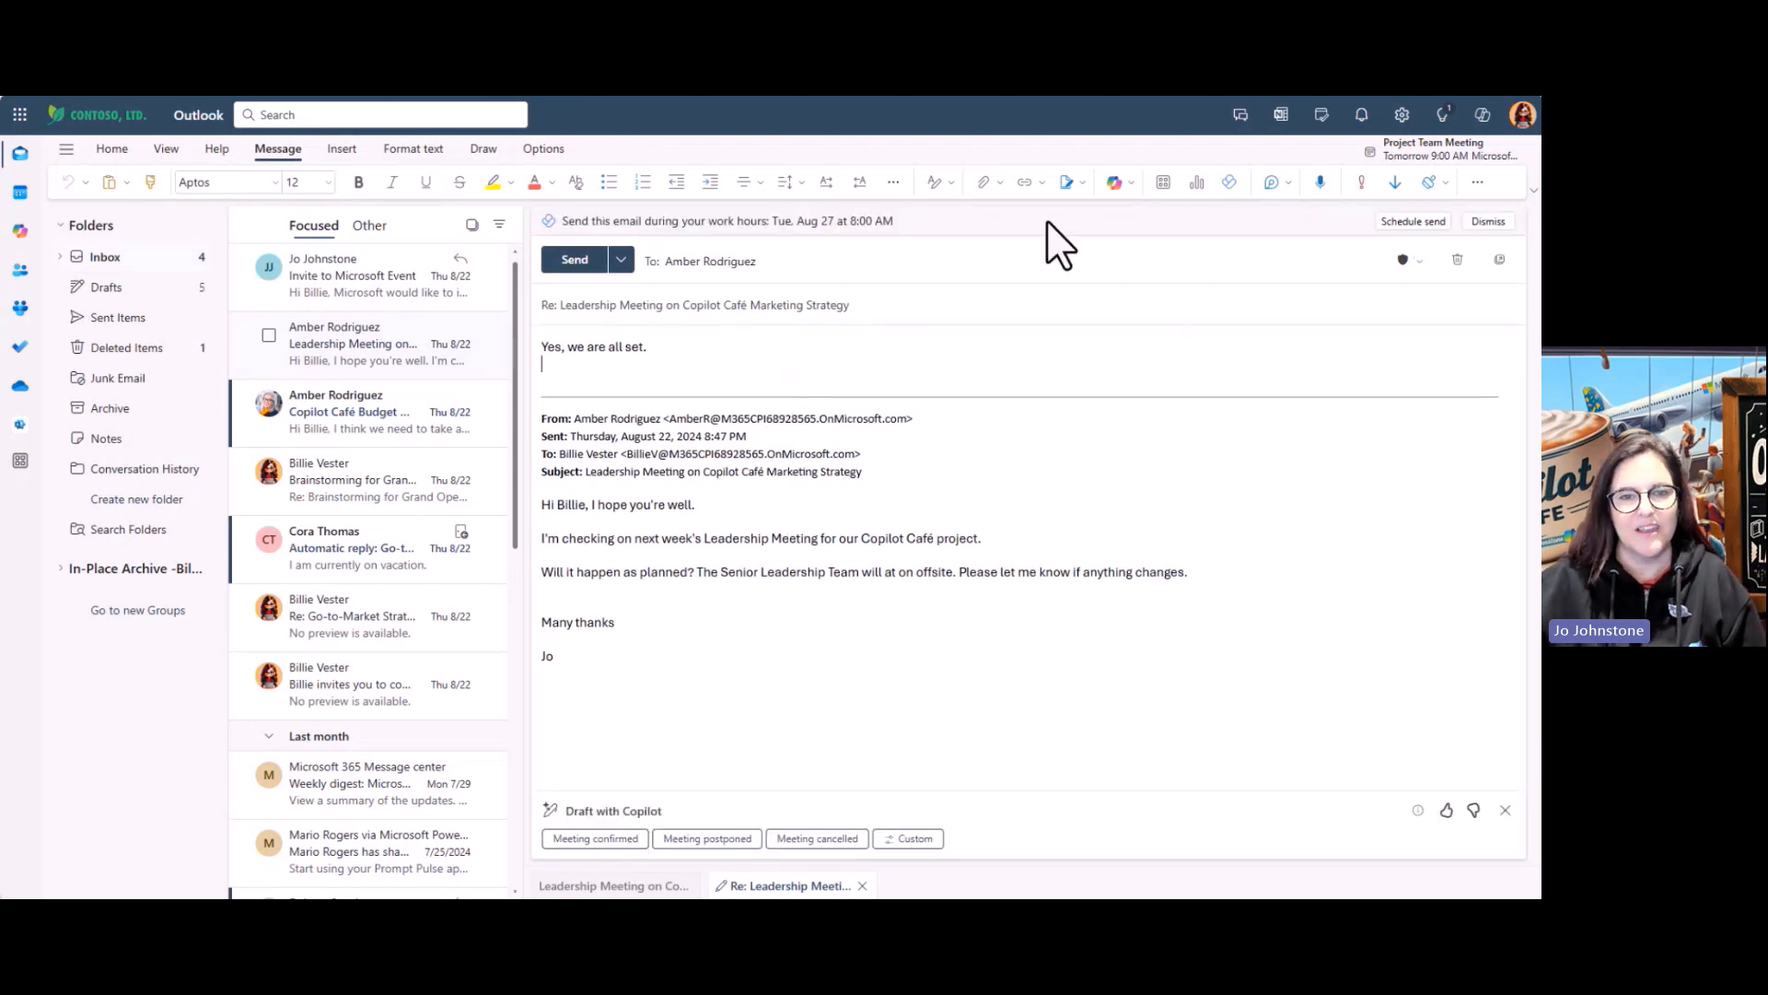
# Have Copilot draft a Direct, Short version of the reply and keep it
pyautogui.click(1120, 182)
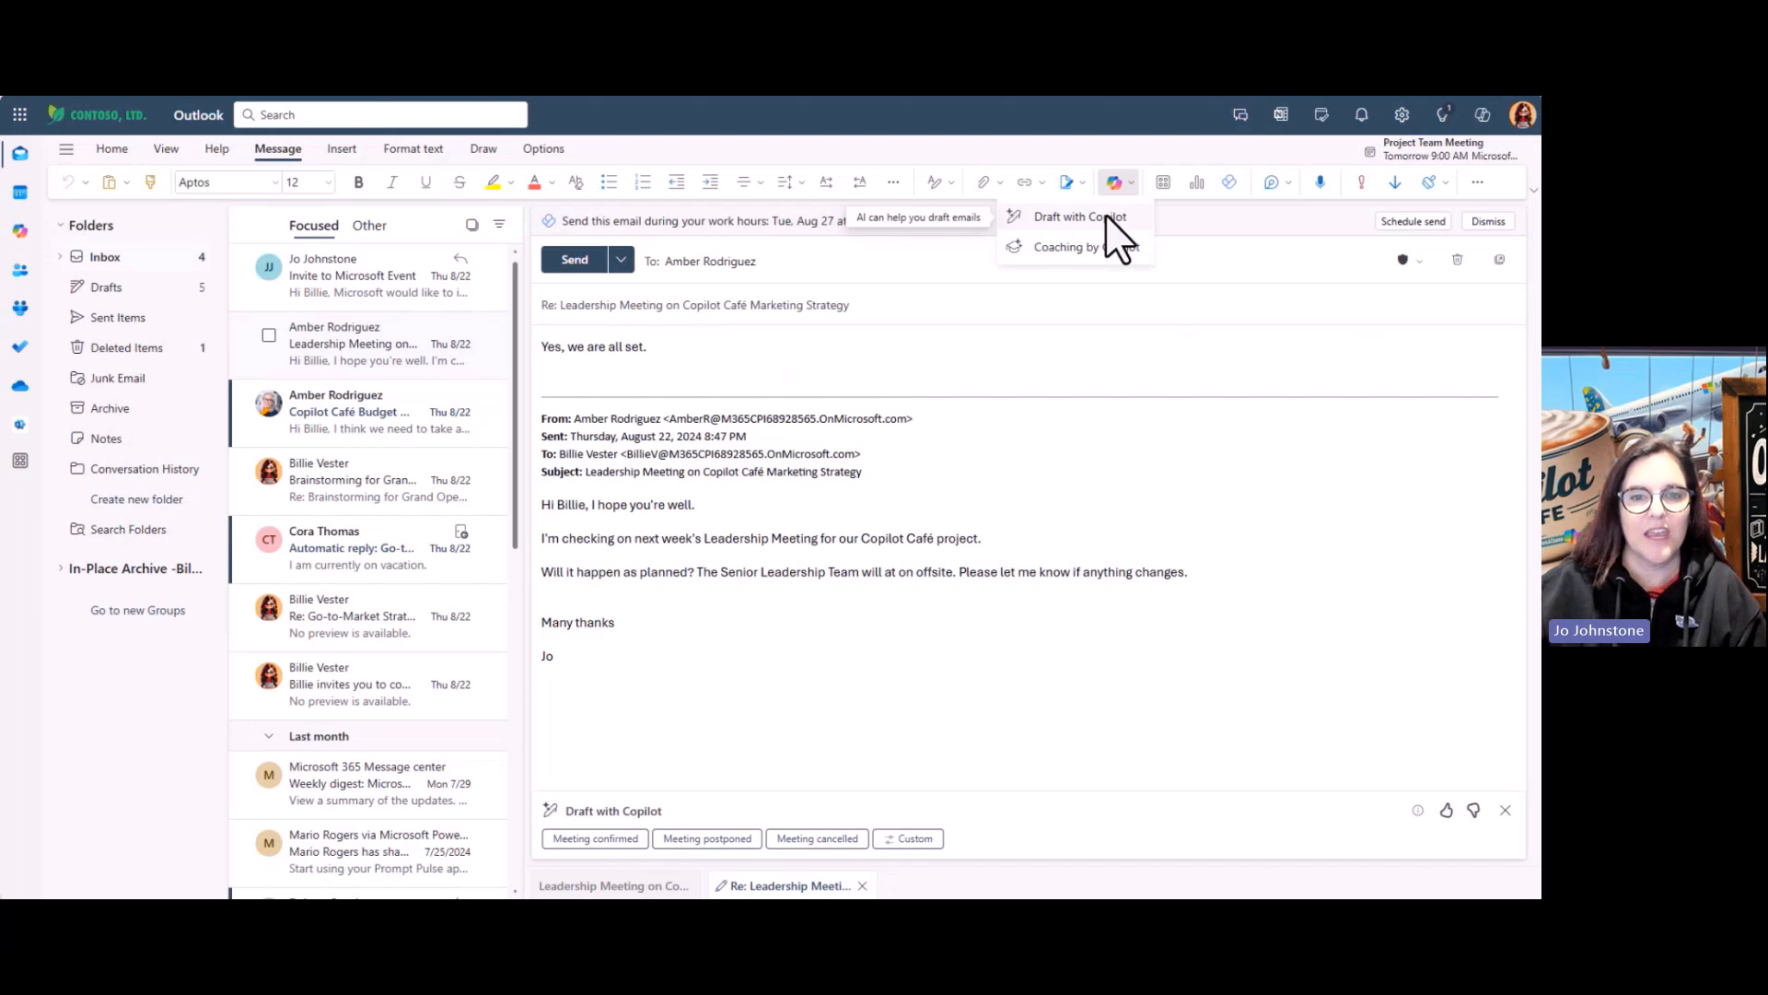
pyautogui.click(1106, 218)
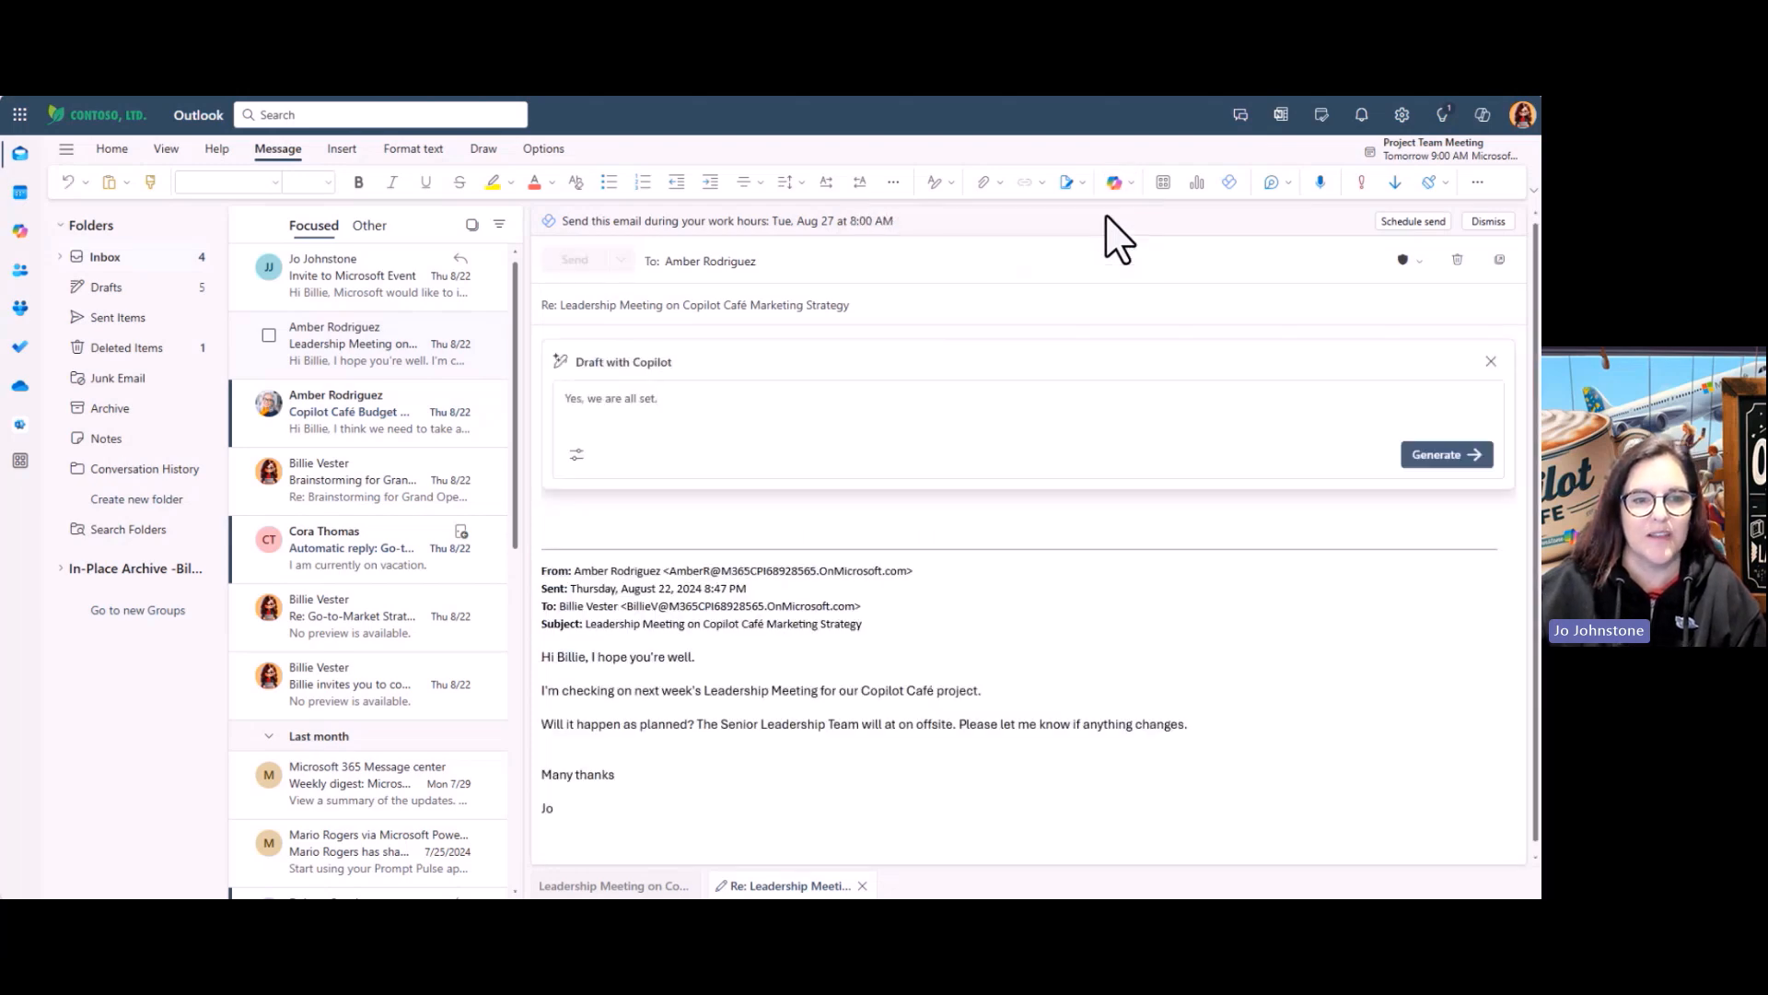
pyautogui.click(577, 455)
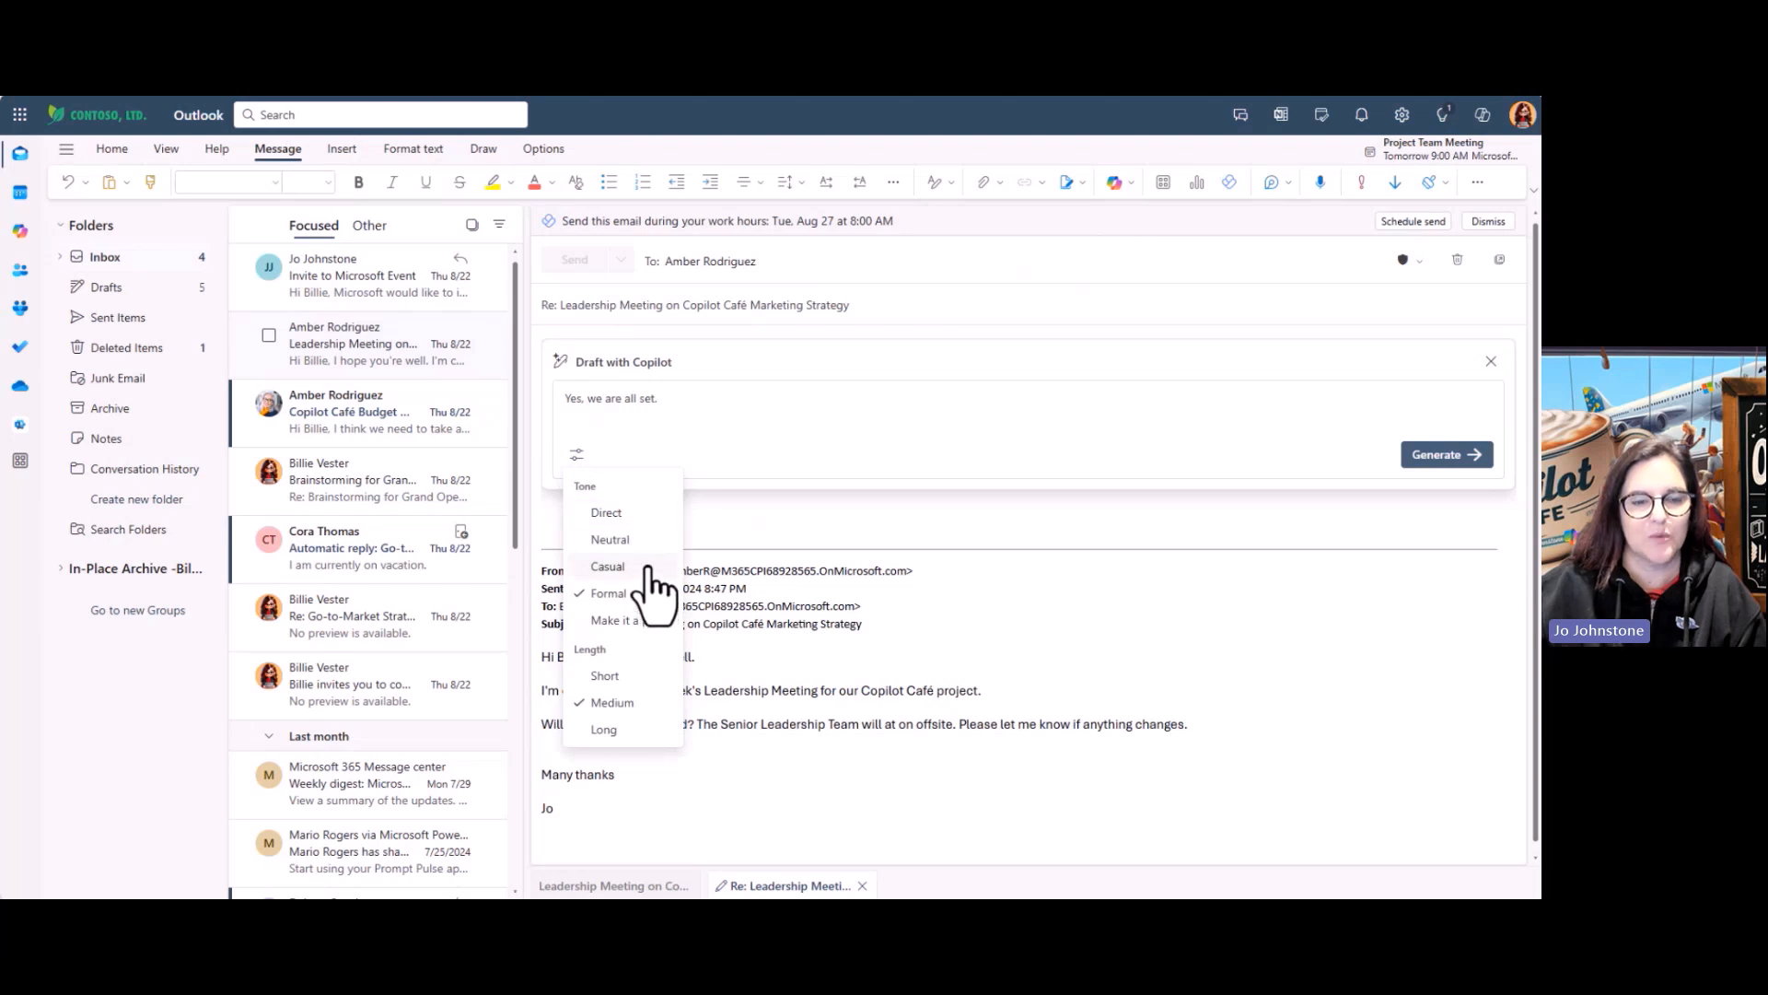
pyautogui.click(635, 512)
pyautogui.click(608, 676)
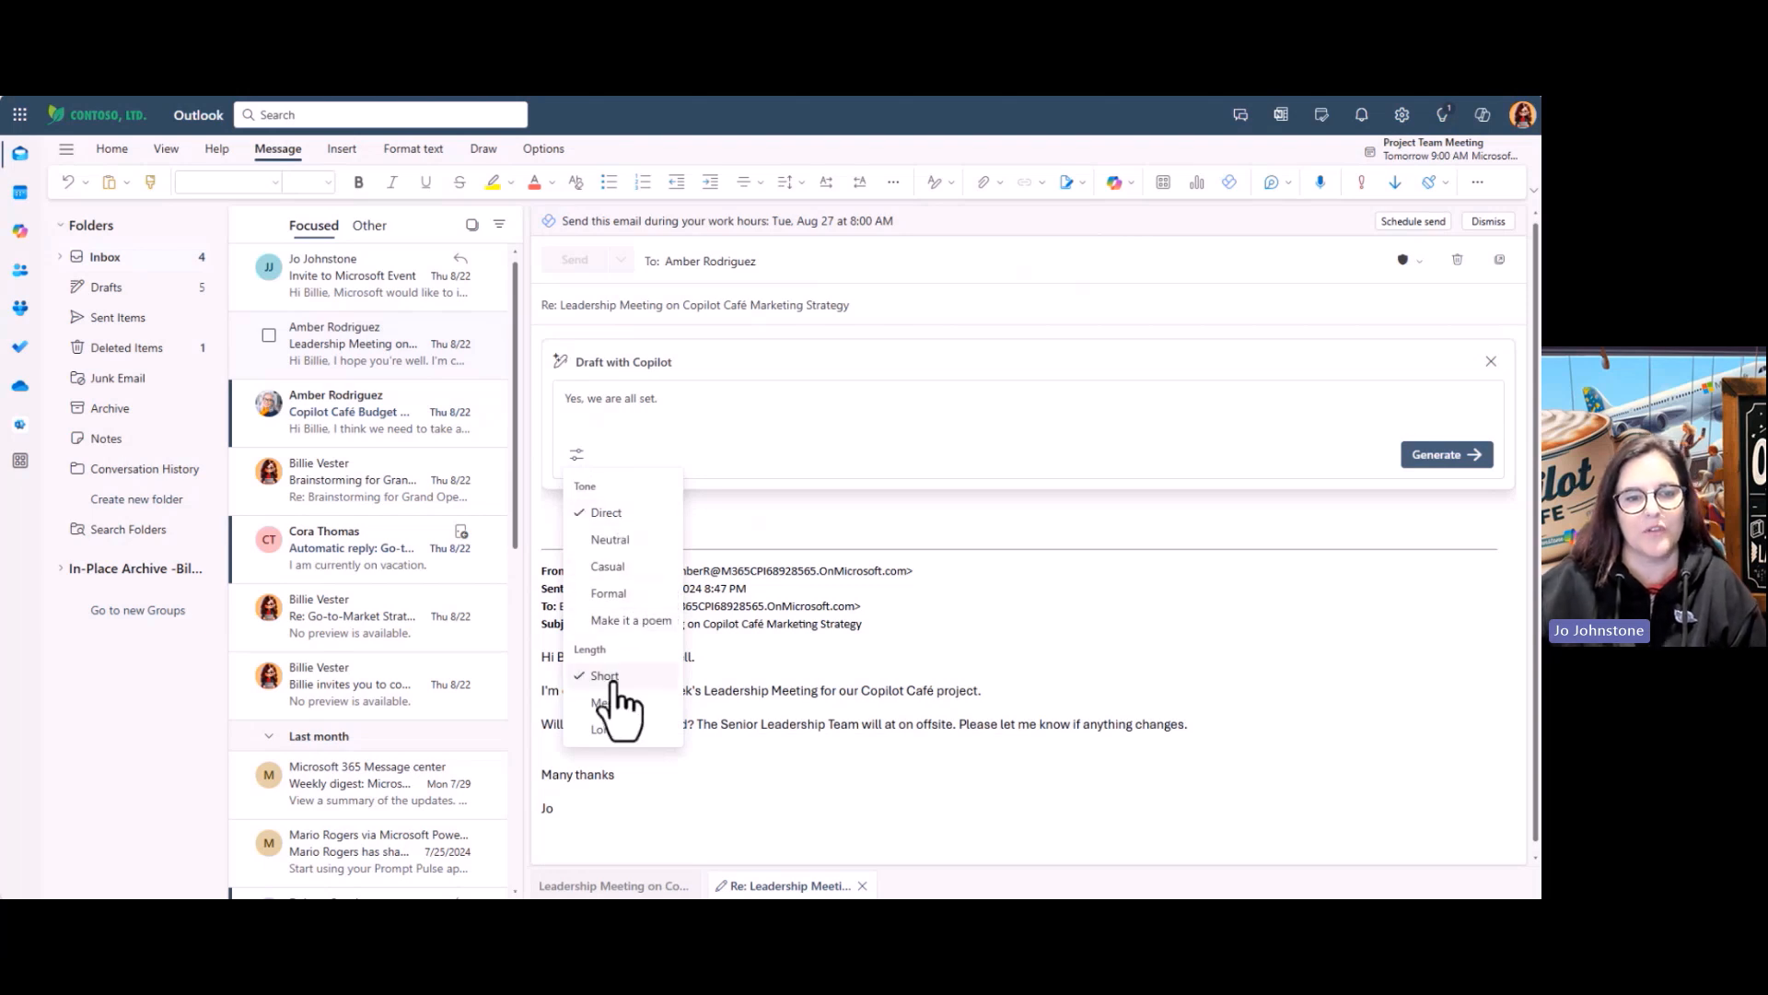
pyautogui.click(1441, 456)
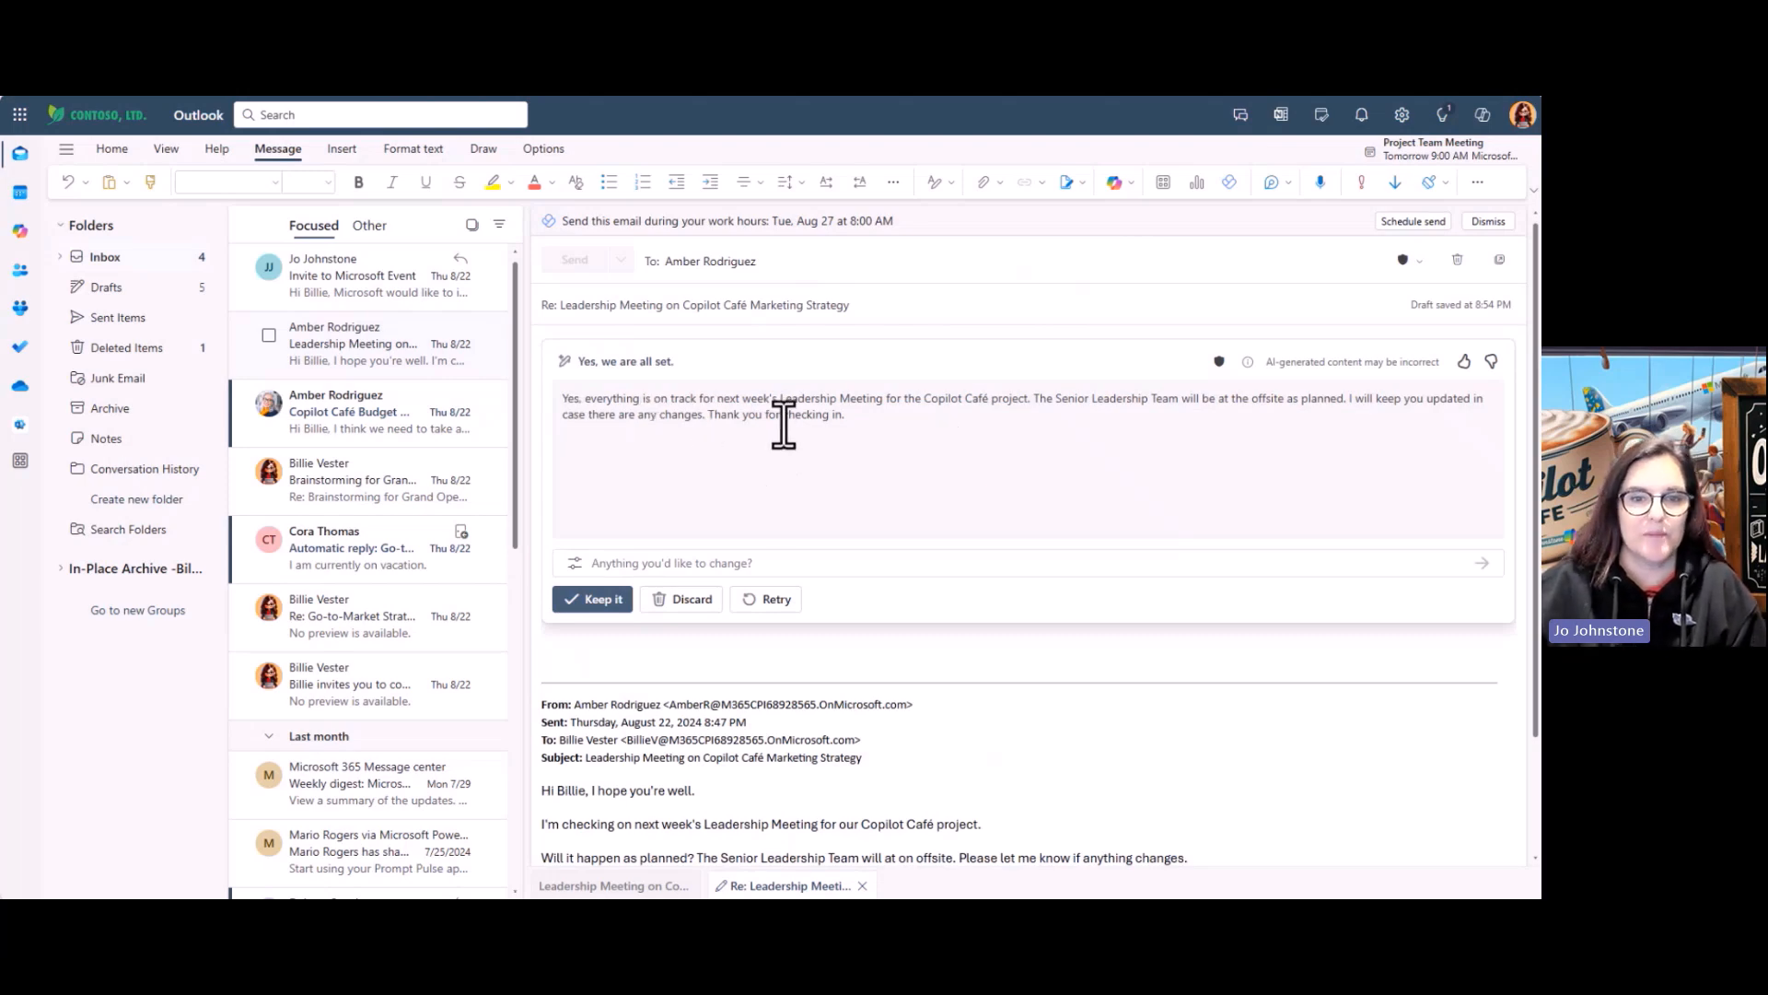
pyautogui.click(601, 600)
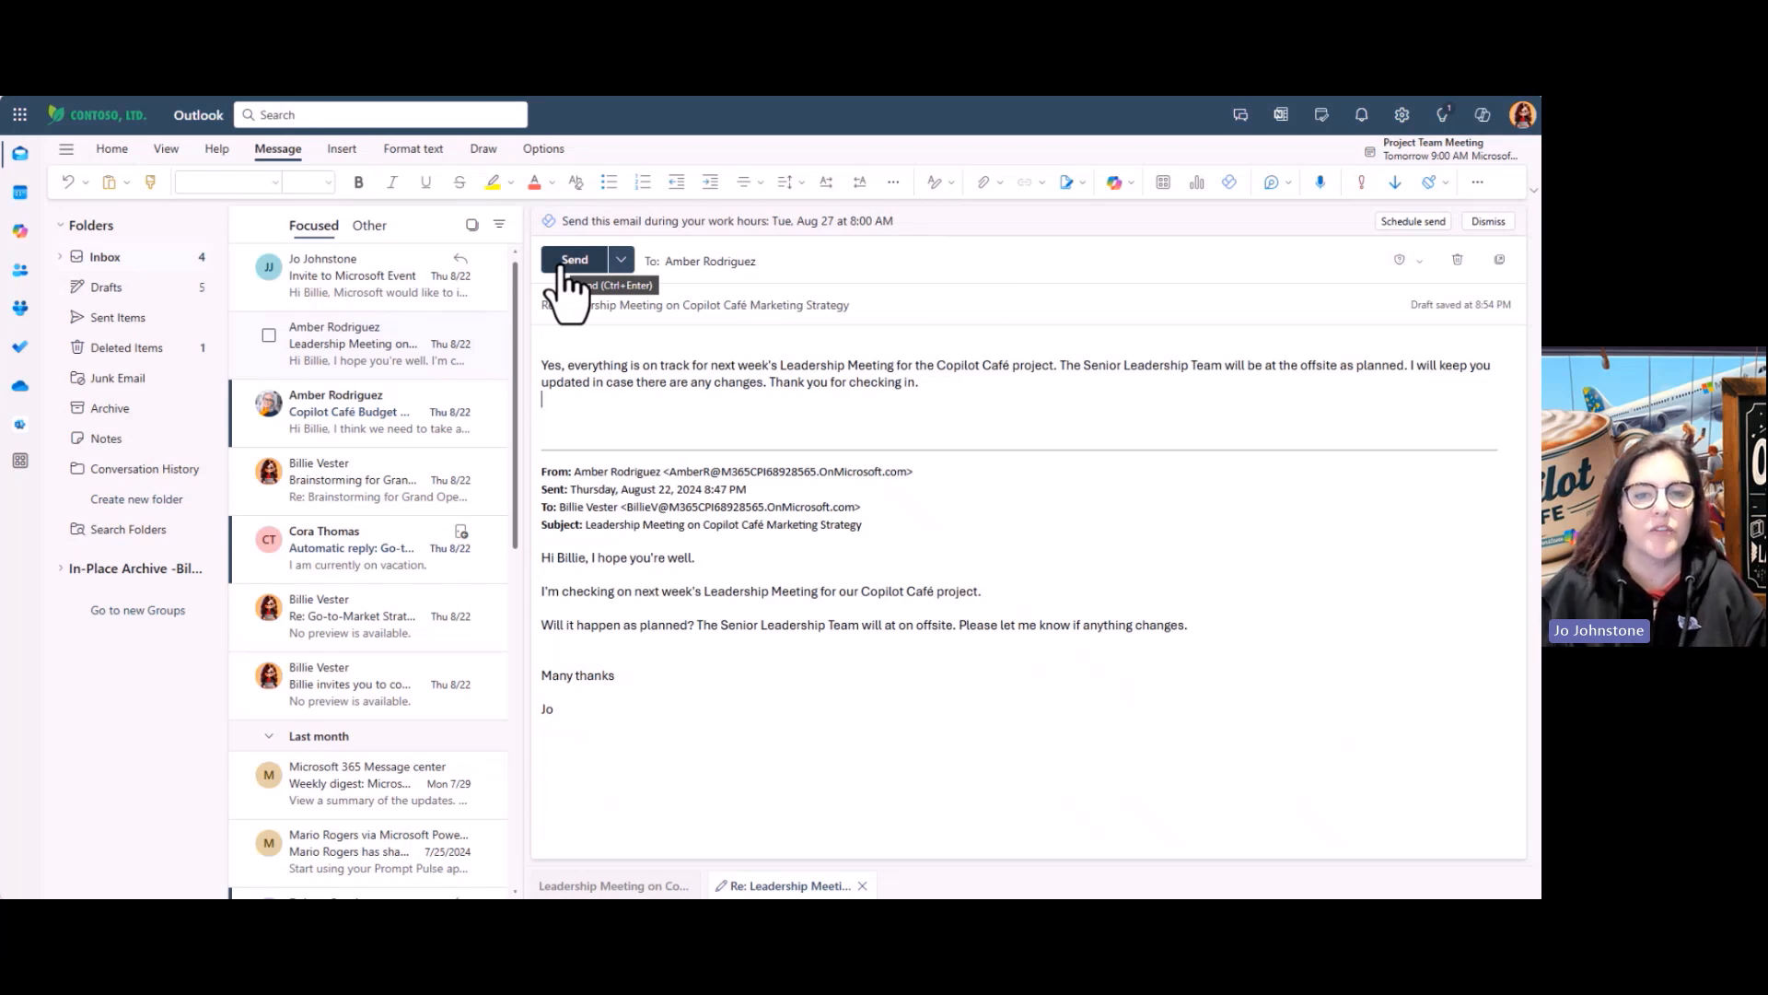
pyautogui.click(1129, 181)
pyautogui.click(1050, 247)
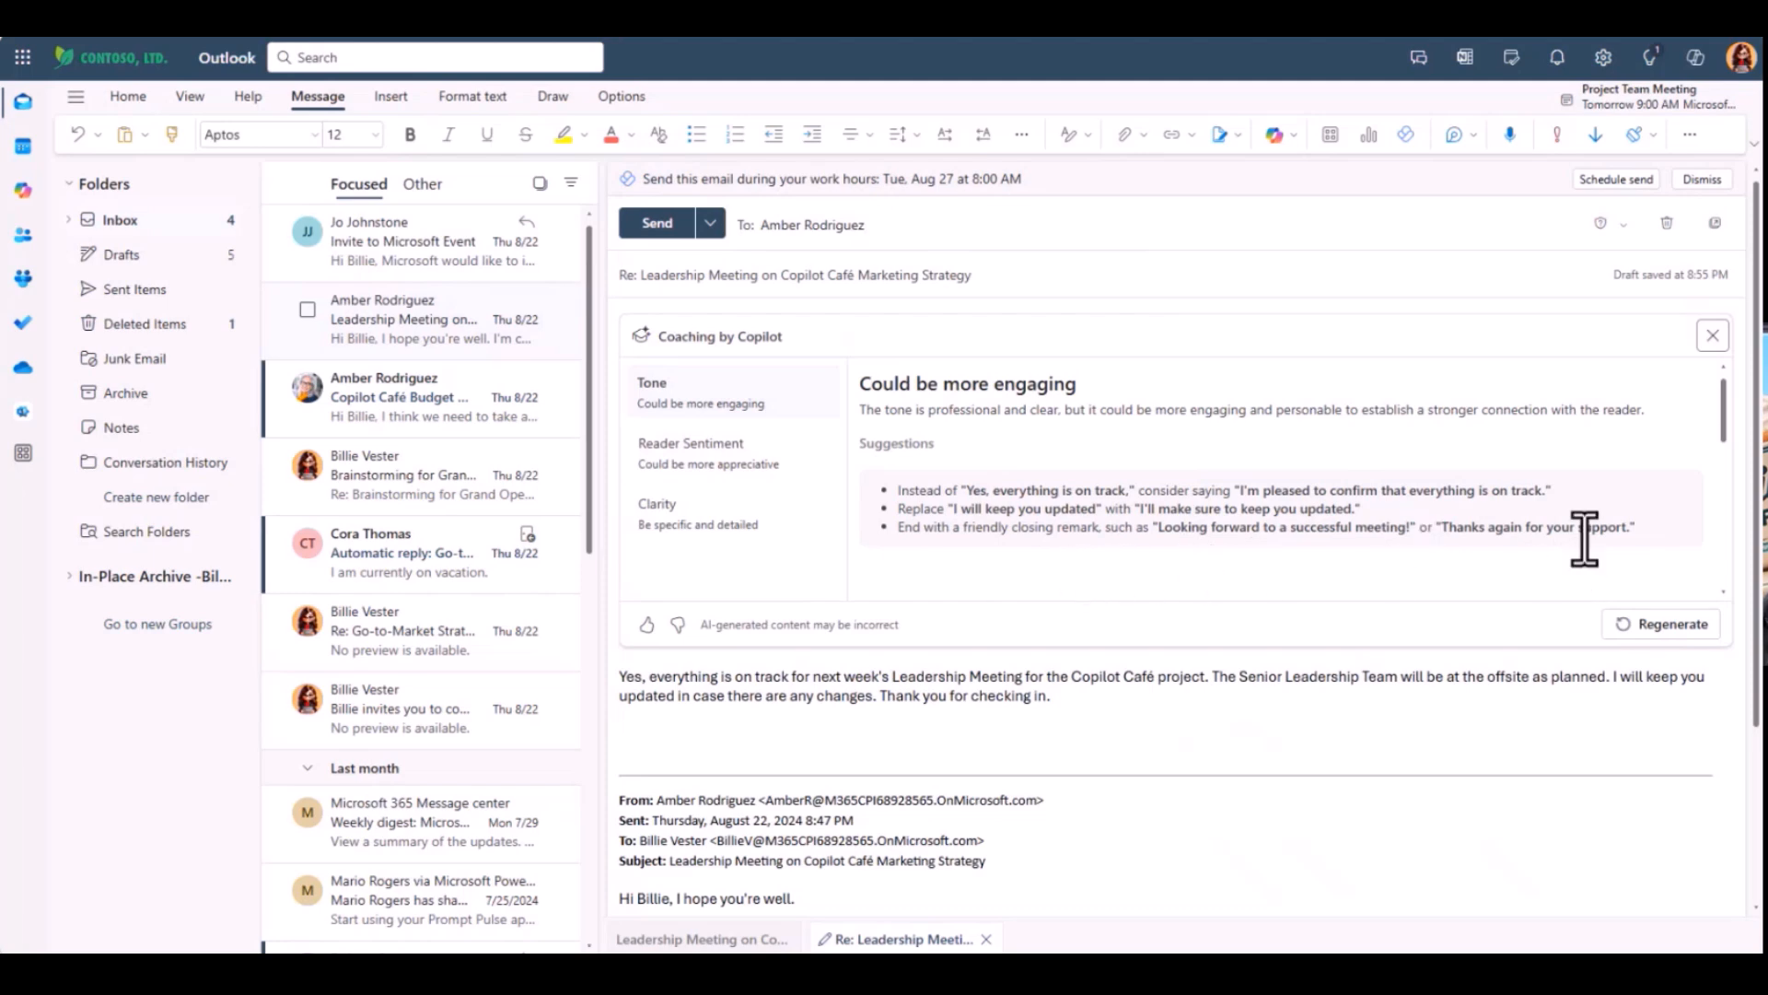
pyautogui.click(693, 446)
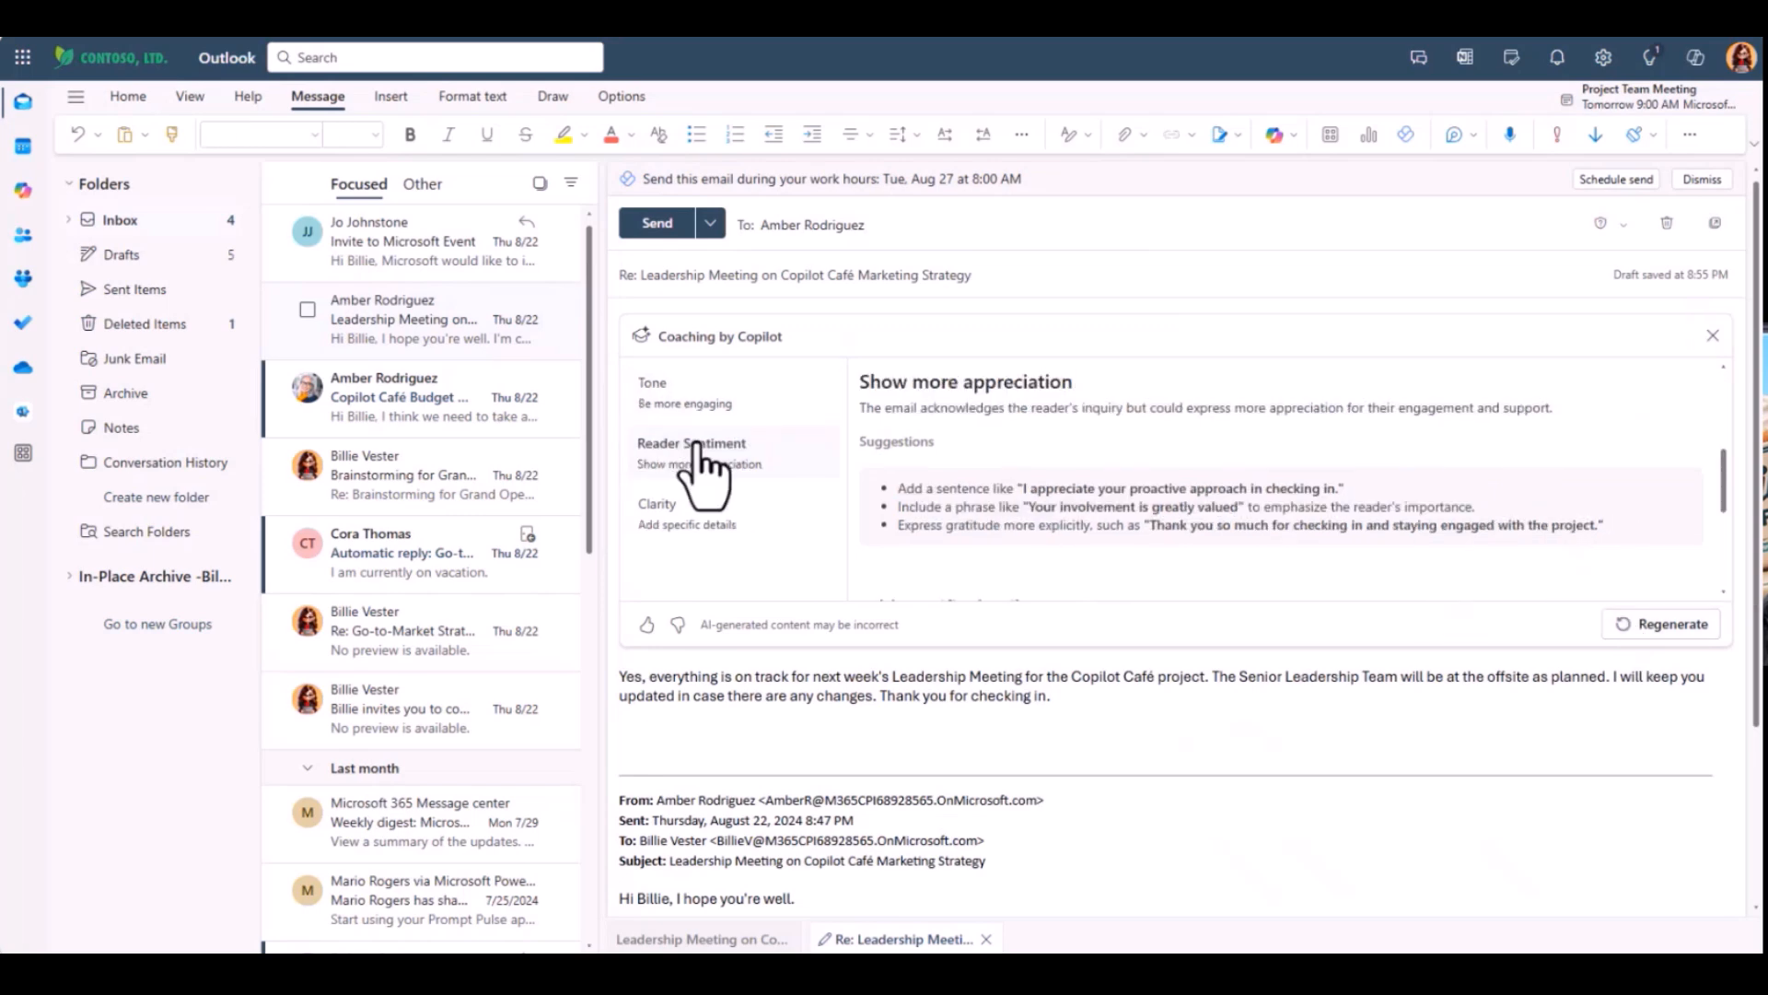
pyautogui.scroll(-3, 901, 446)
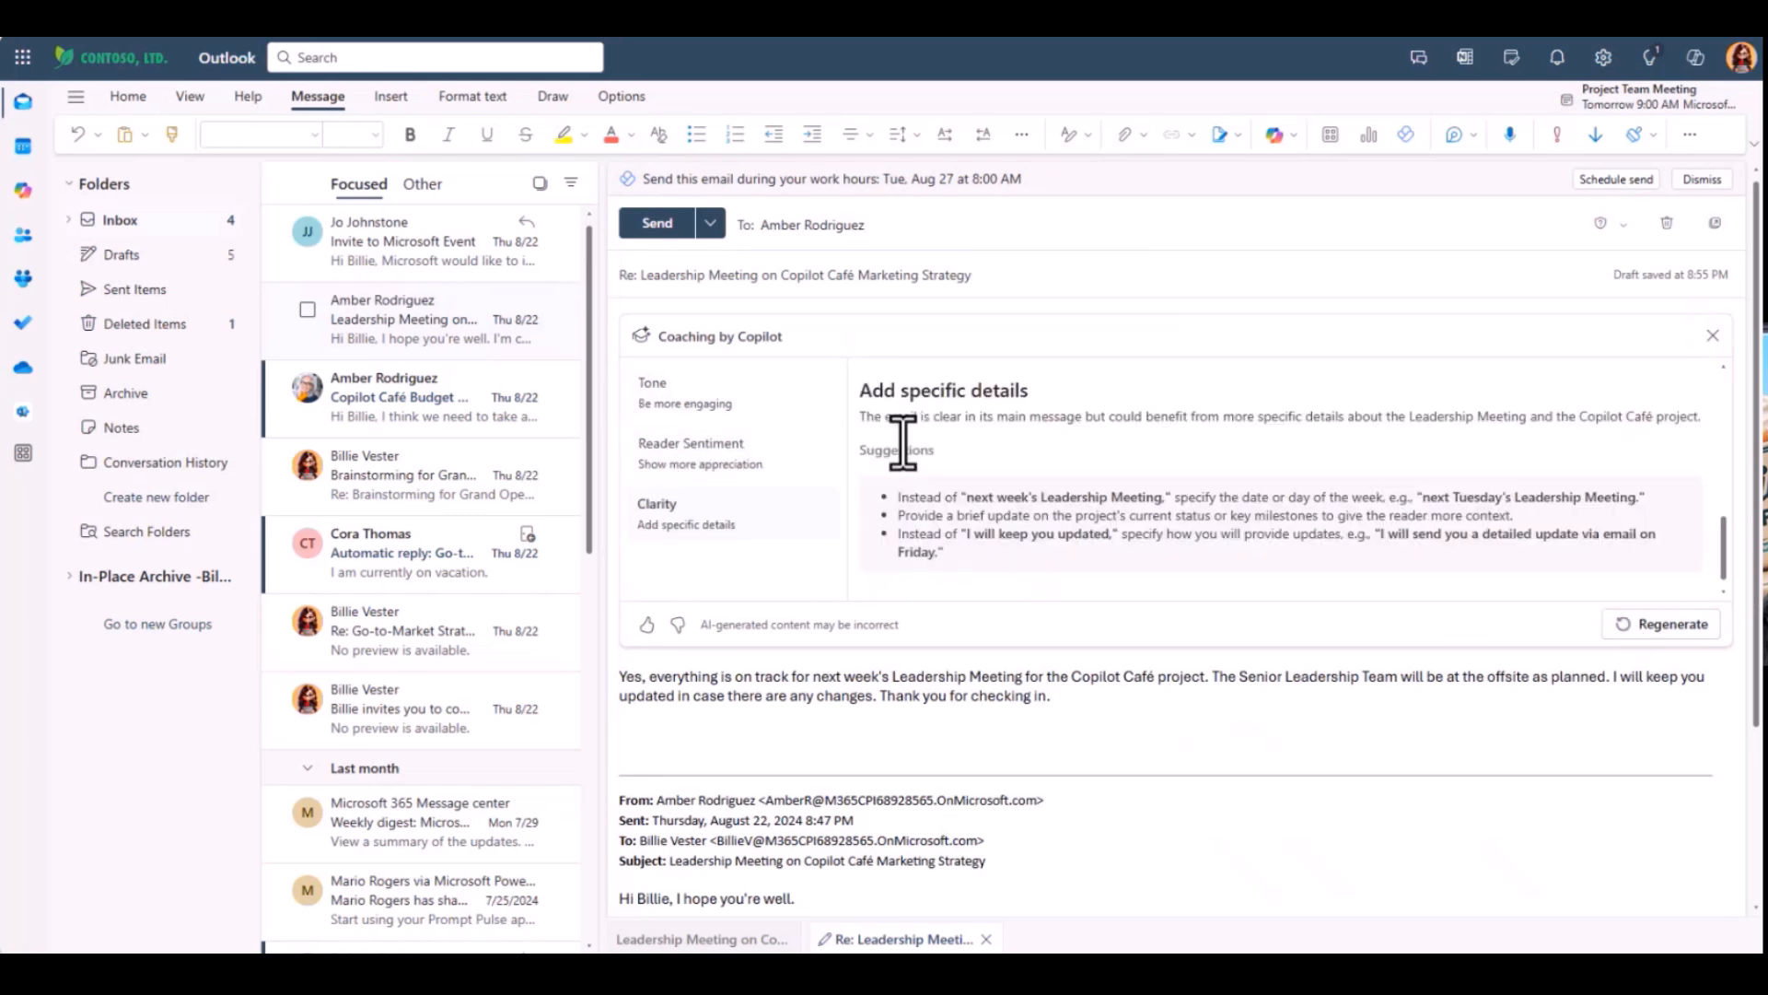
pyautogui.scroll(1, 903, 443)
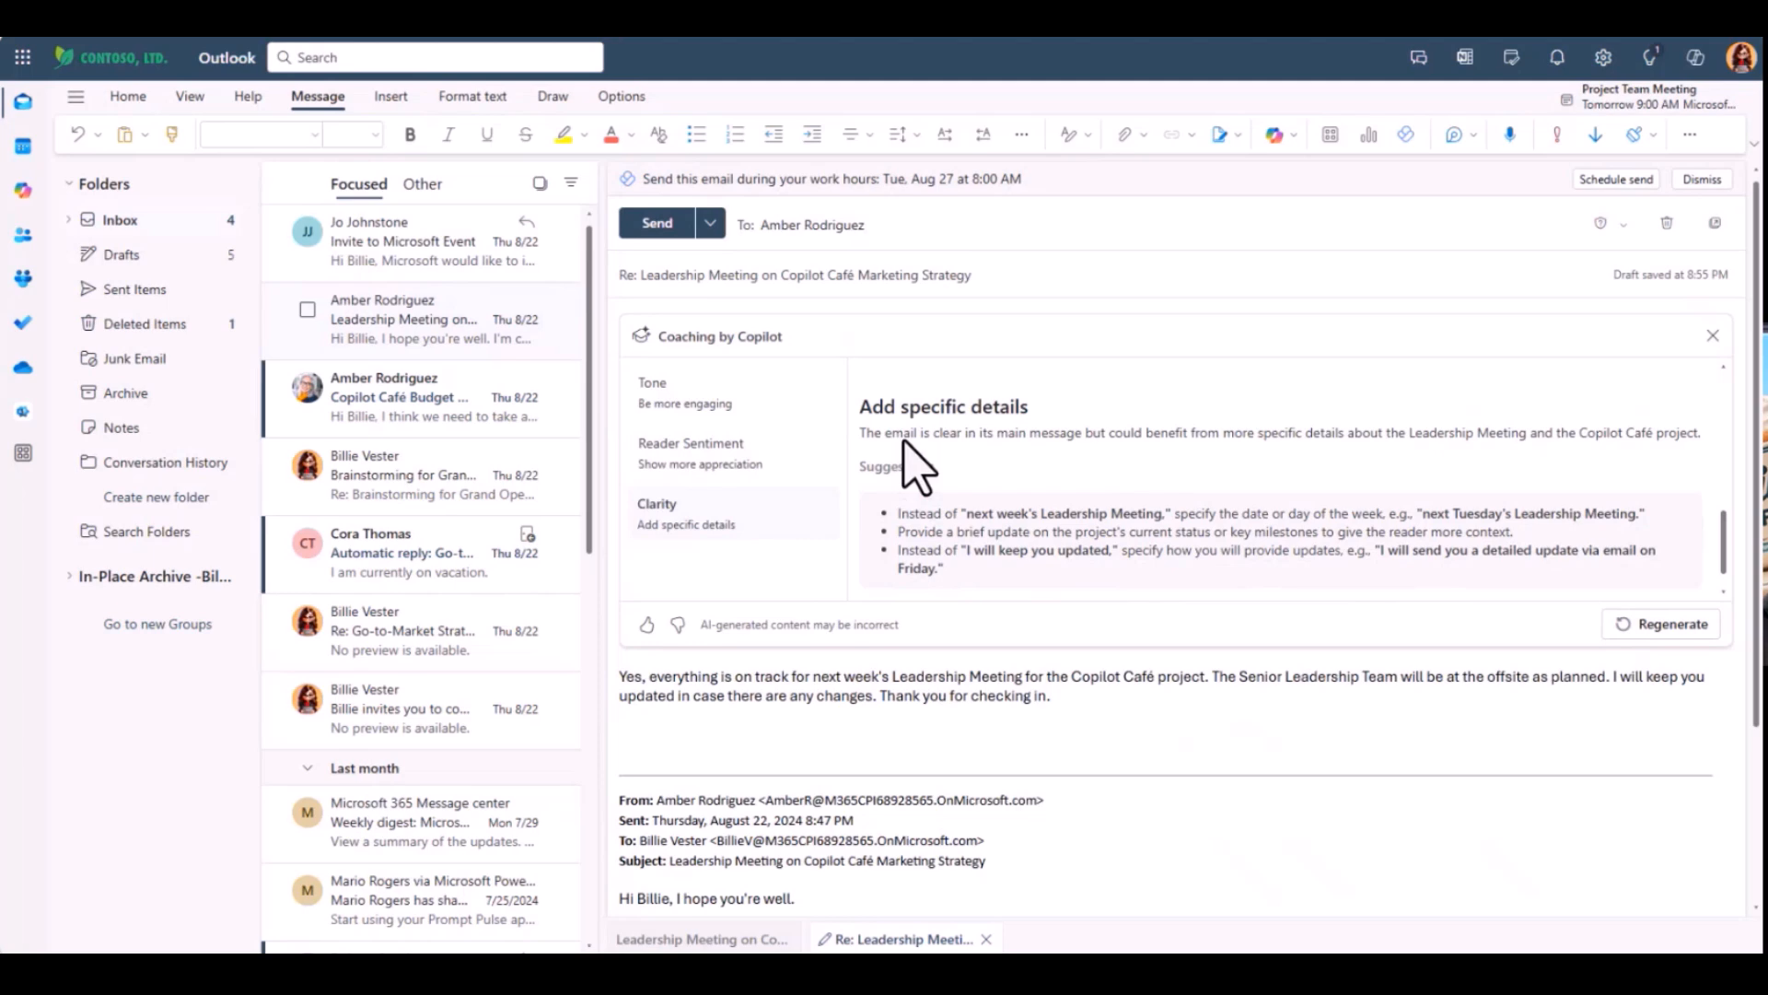
pyautogui.scroll(-1, 903, 442)
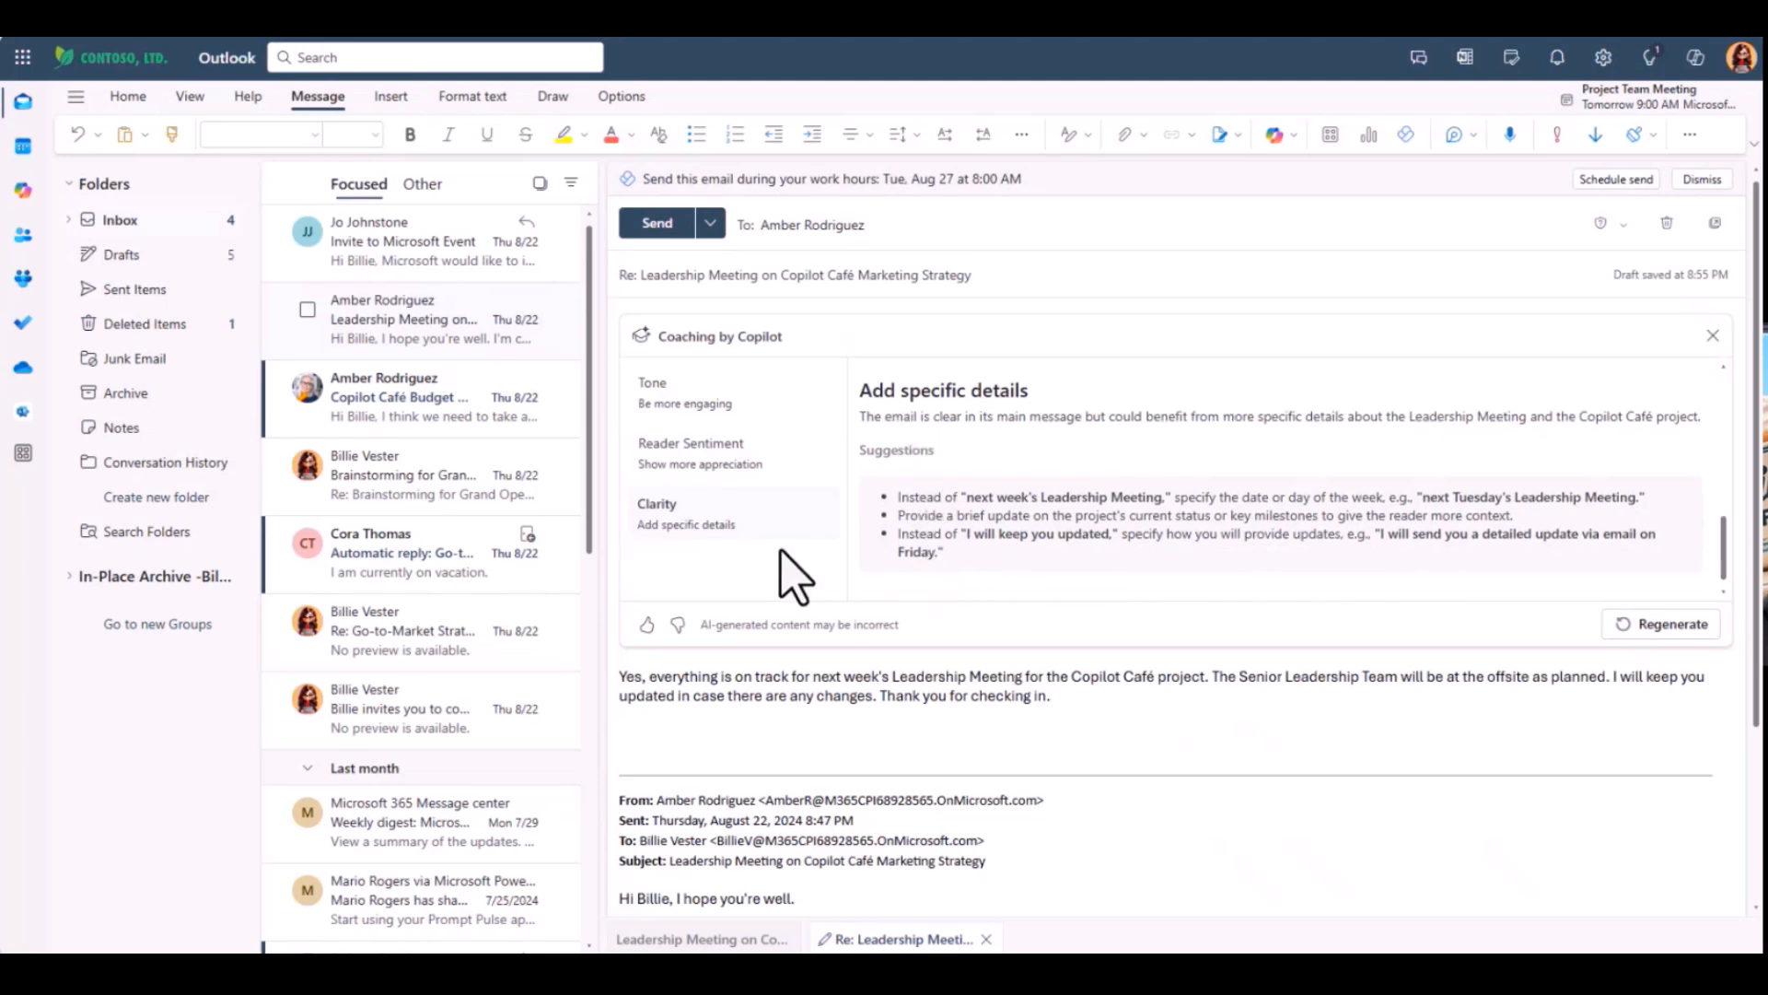
pyautogui.scroll(-1, 781, 550)
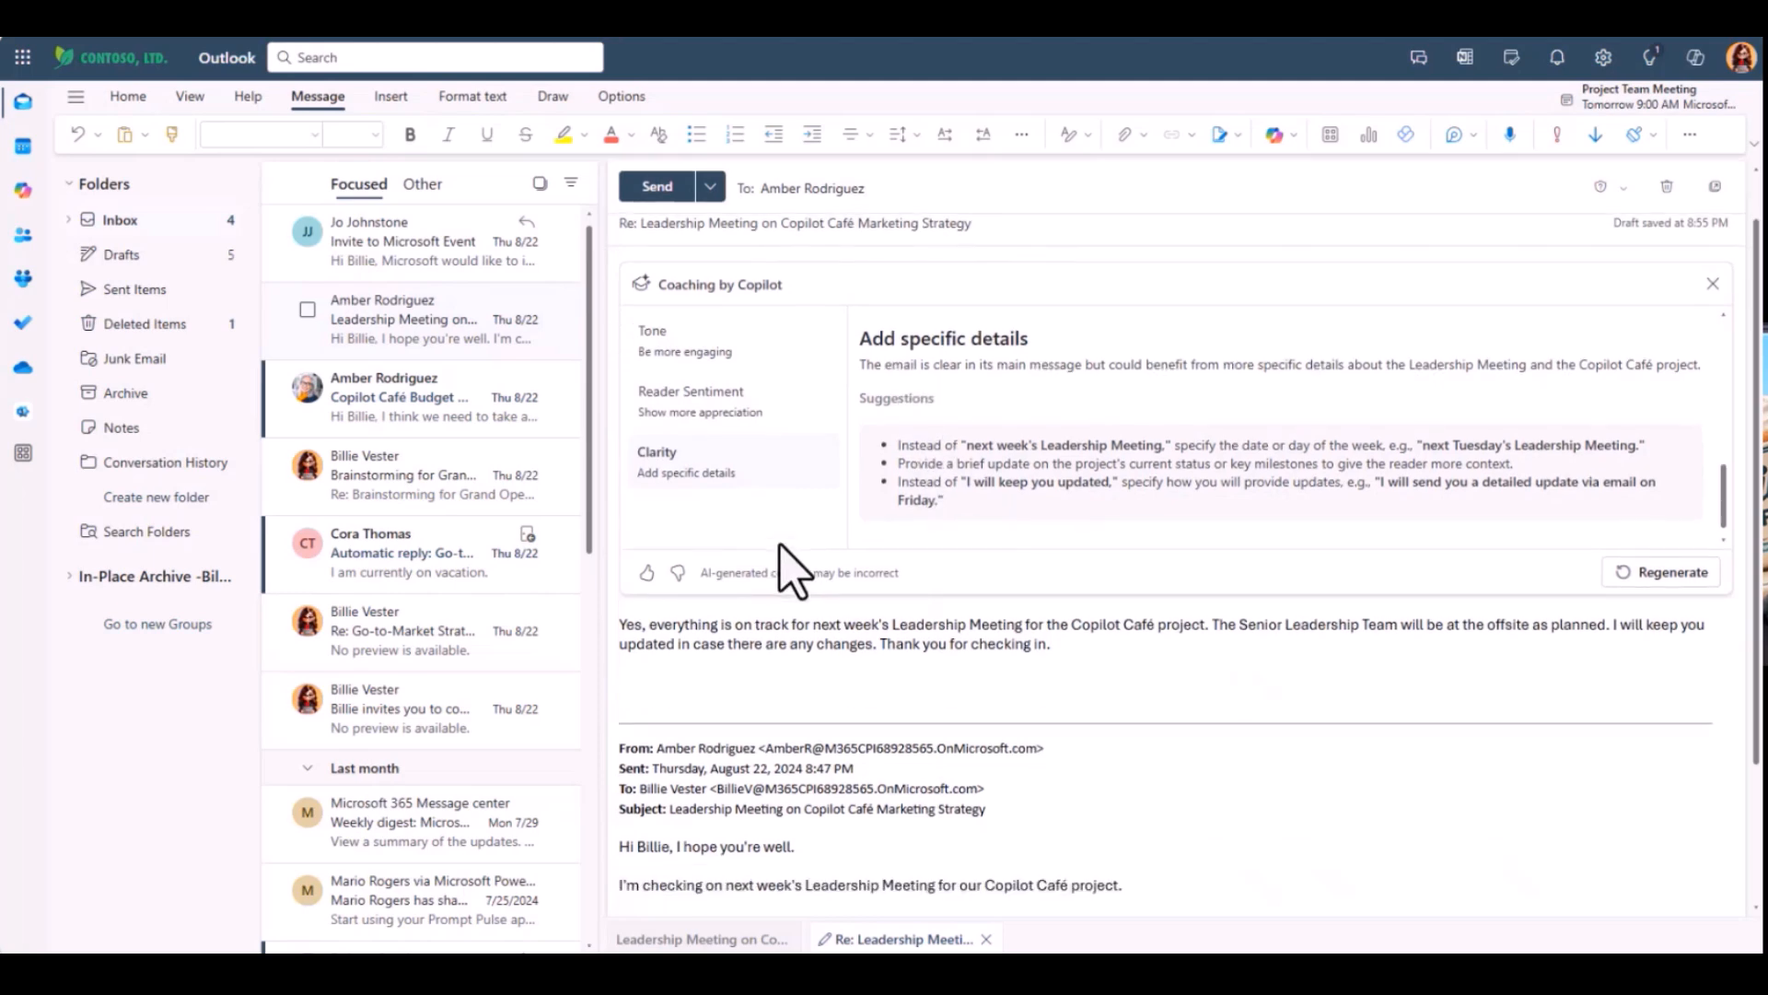
pyautogui.scroll(1, 789, 568)
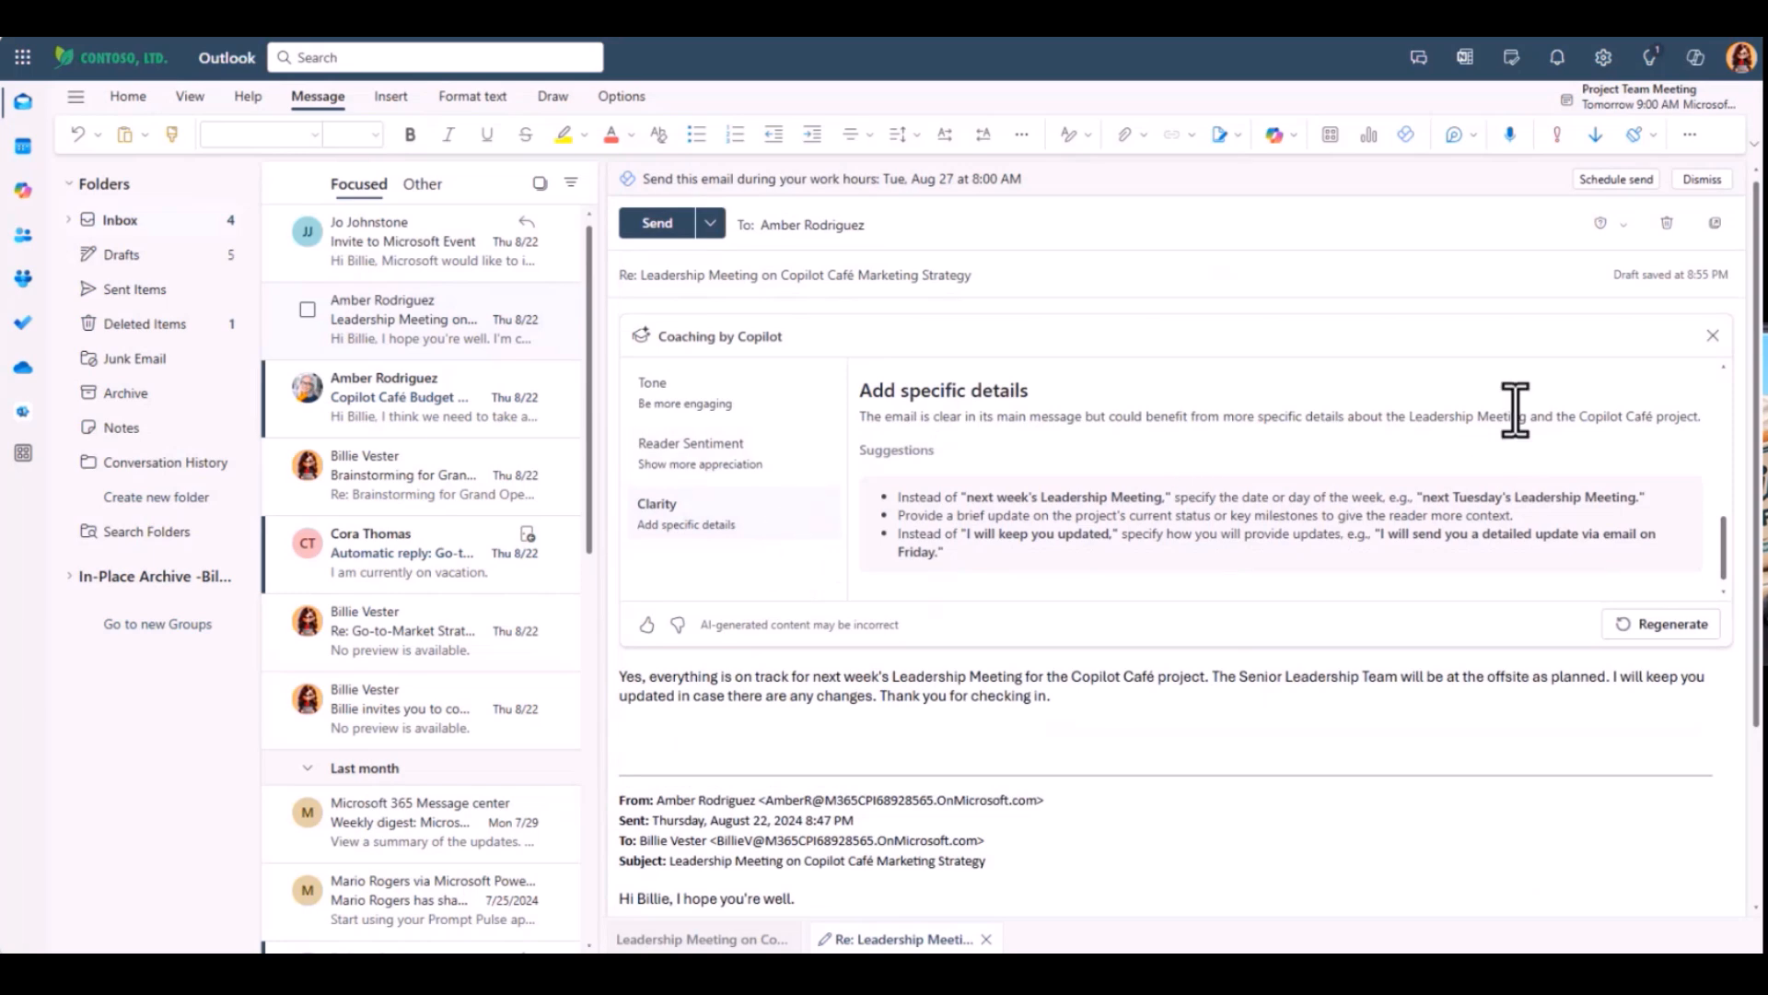
pyautogui.scroll(-1, 1515, 410)
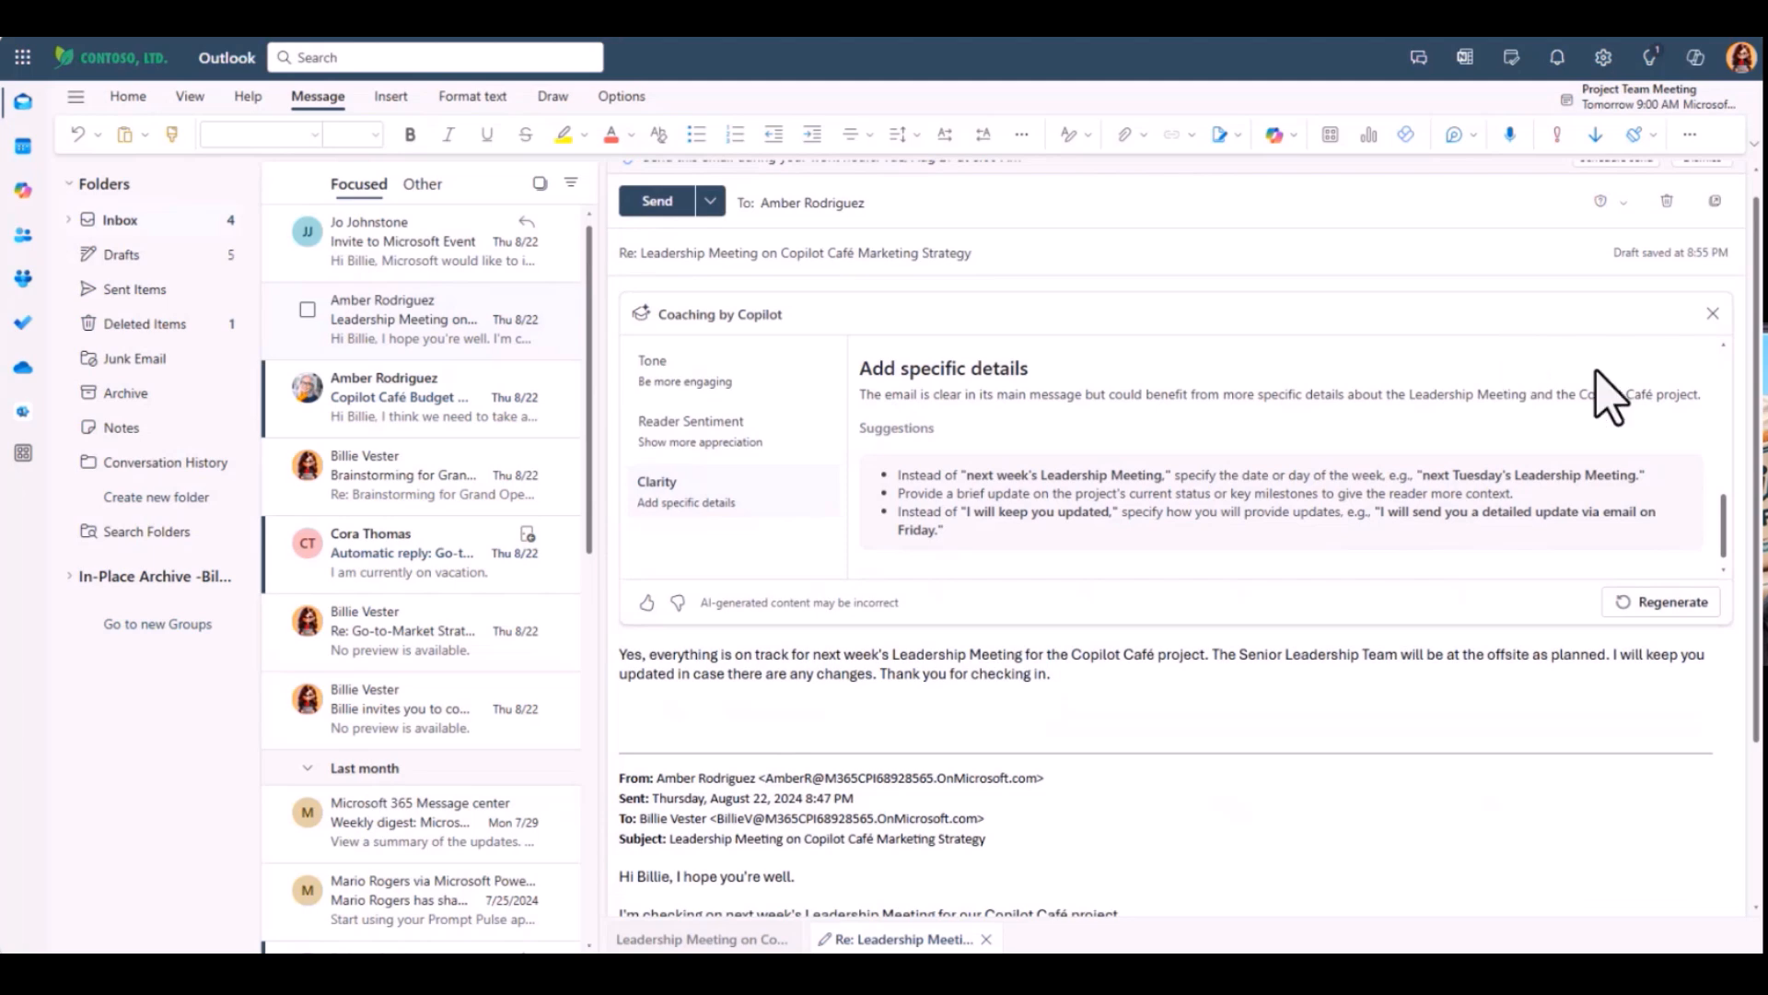
pyautogui.click(1713, 314)
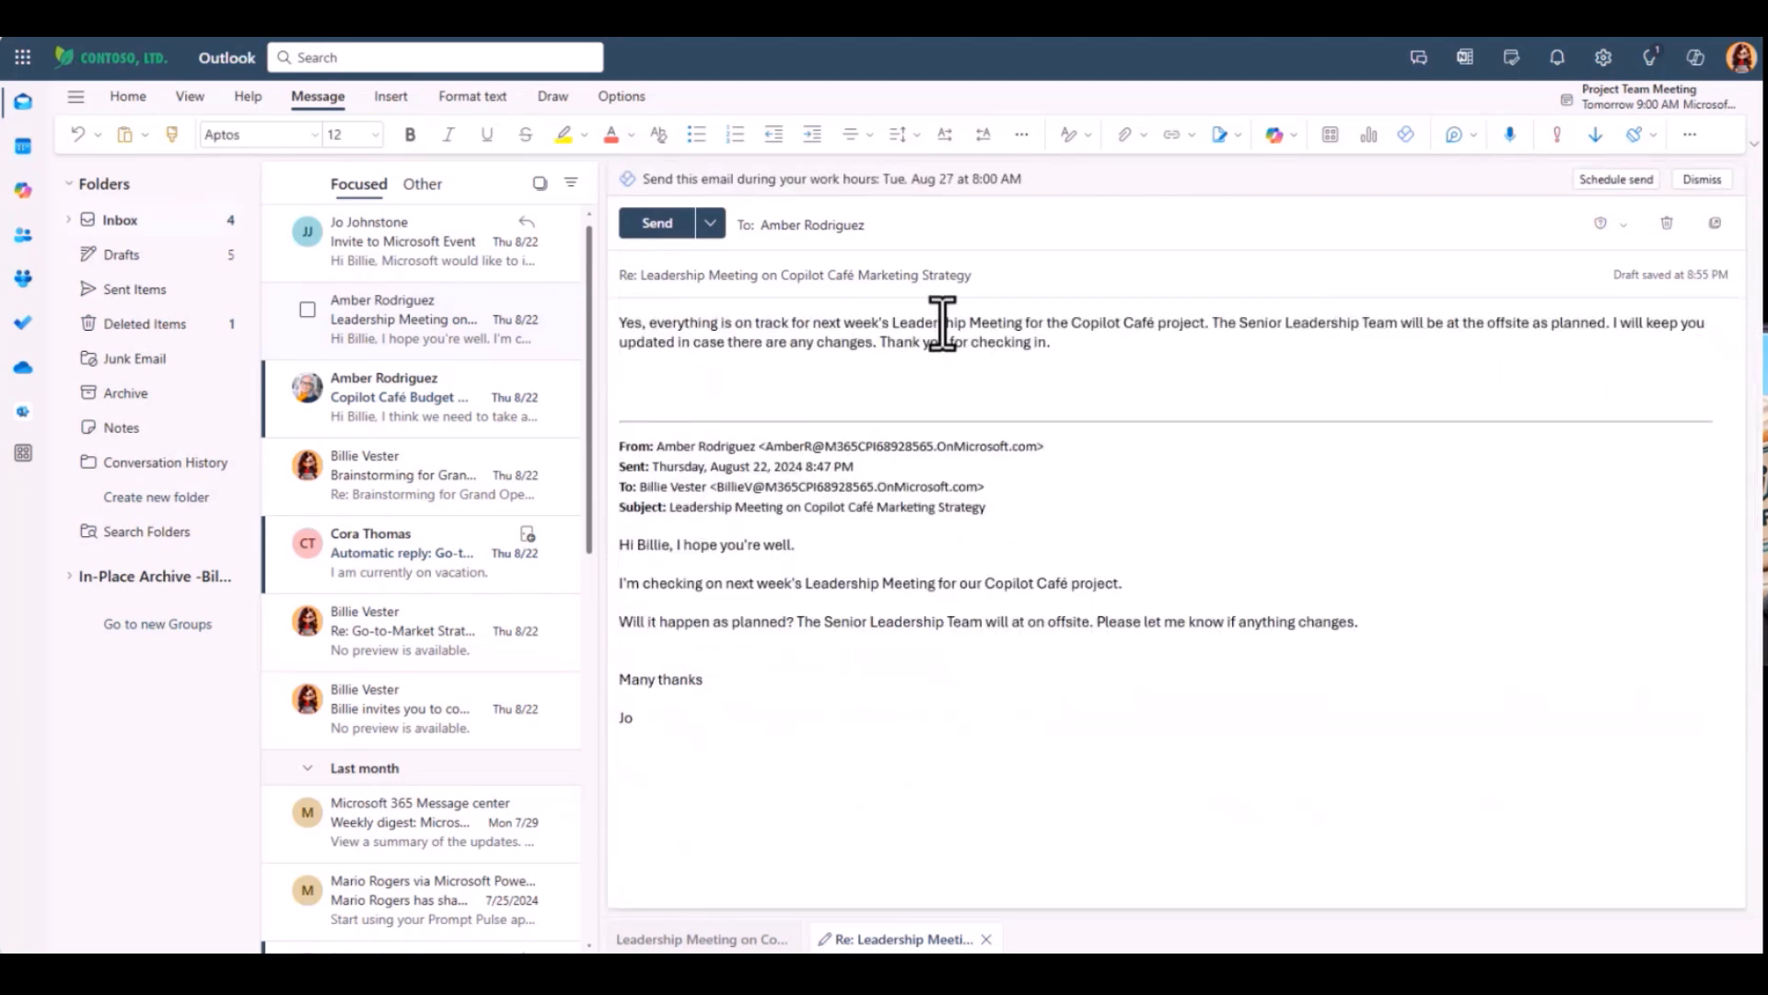
# Send the reply, then request a Copilot summary of the Go-to-Market Strategy for Thunderbolt E-Bike Launch thread
pyautogui.click(655, 224)
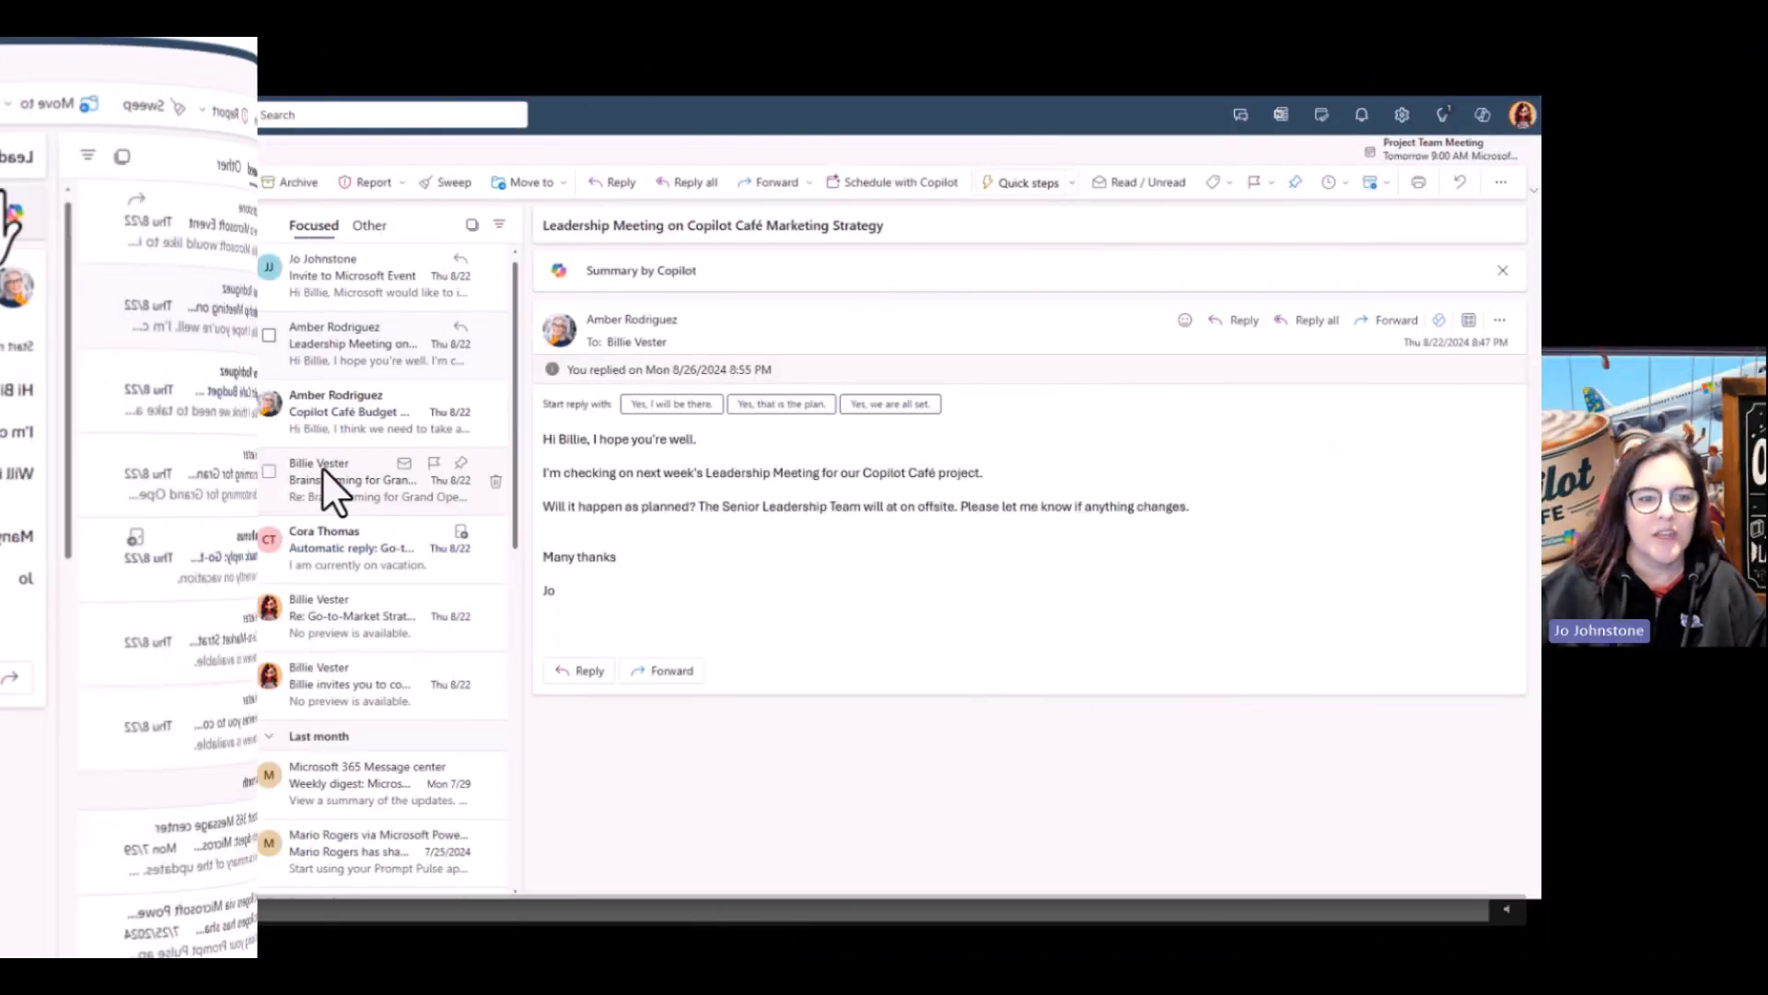
pyautogui.scroll(-2, 341, 668)
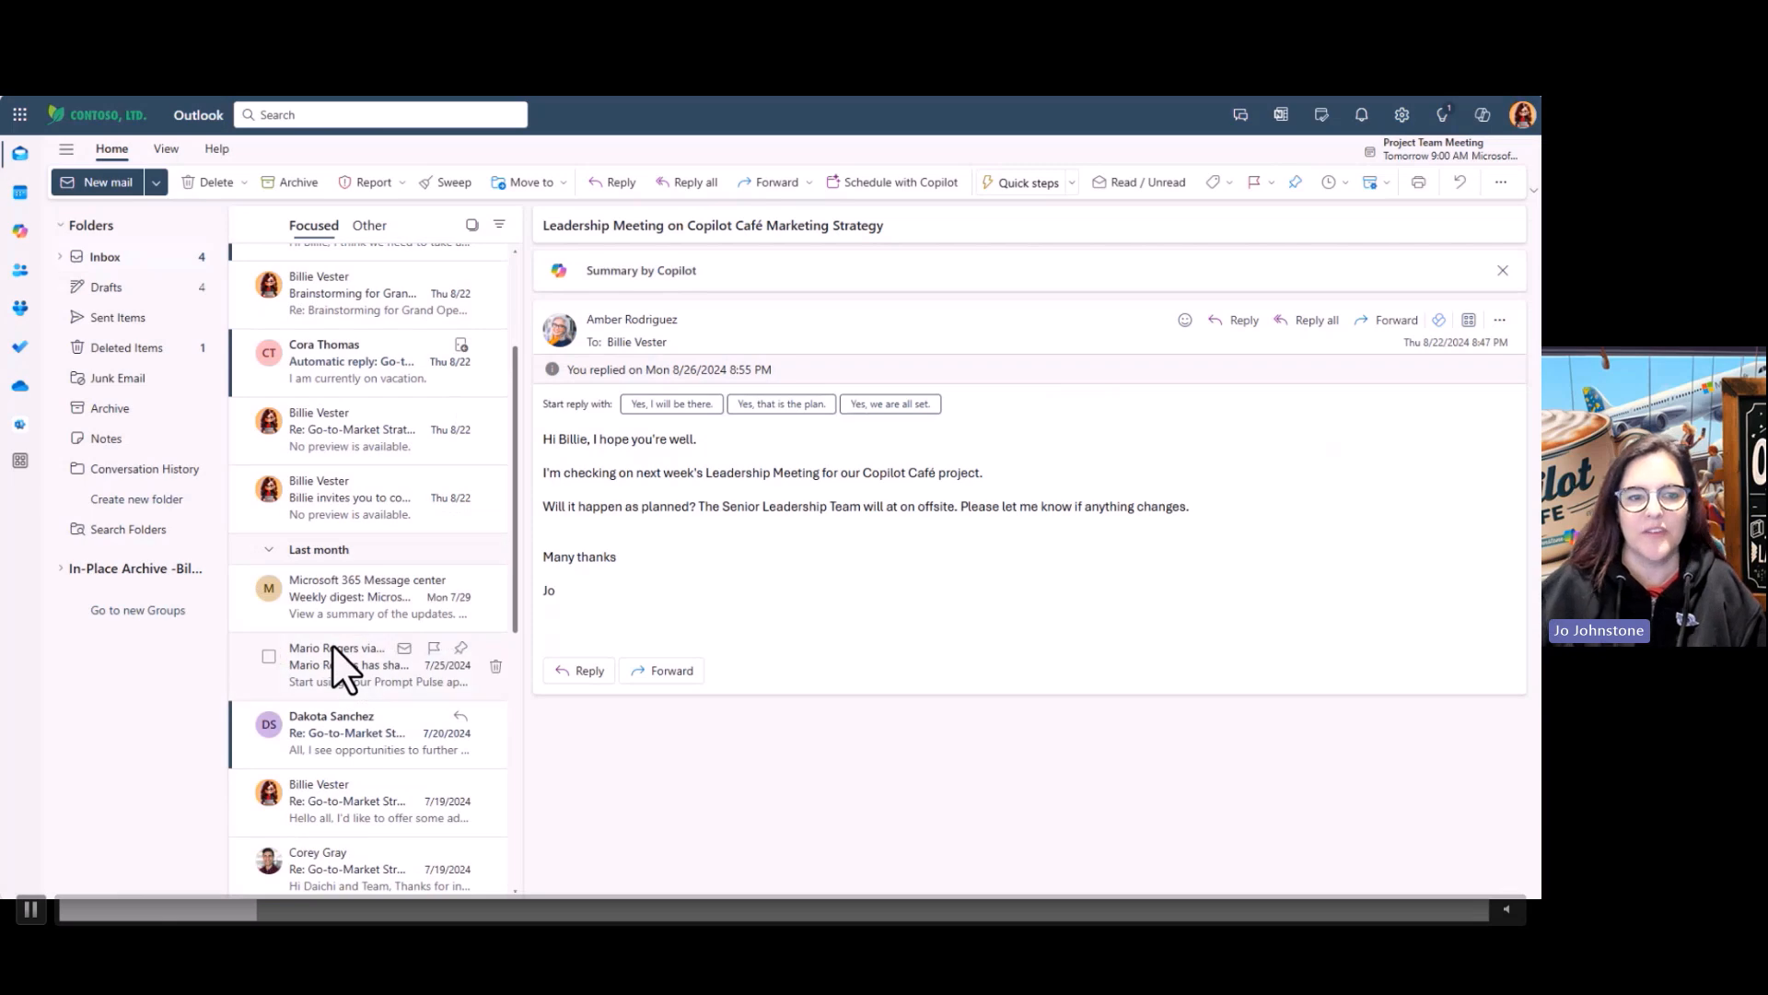
pyautogui.click(339, 718)
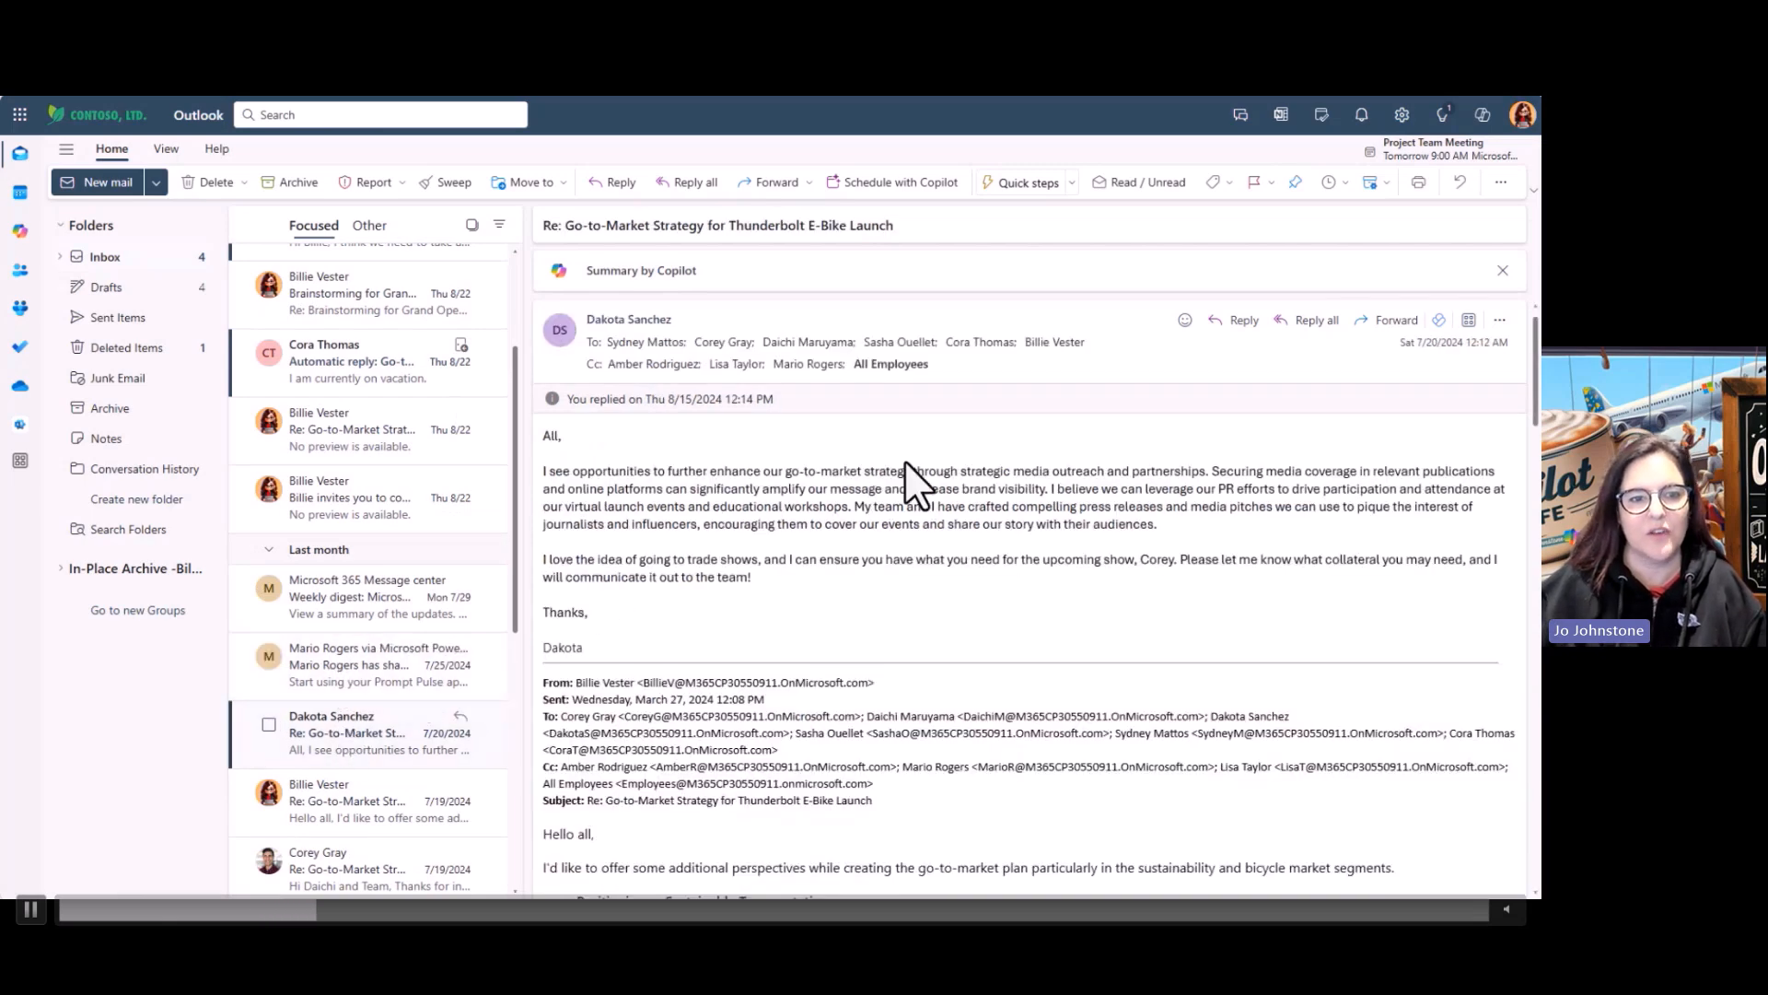
pyautogui.scroll(-10, 1534, 377)
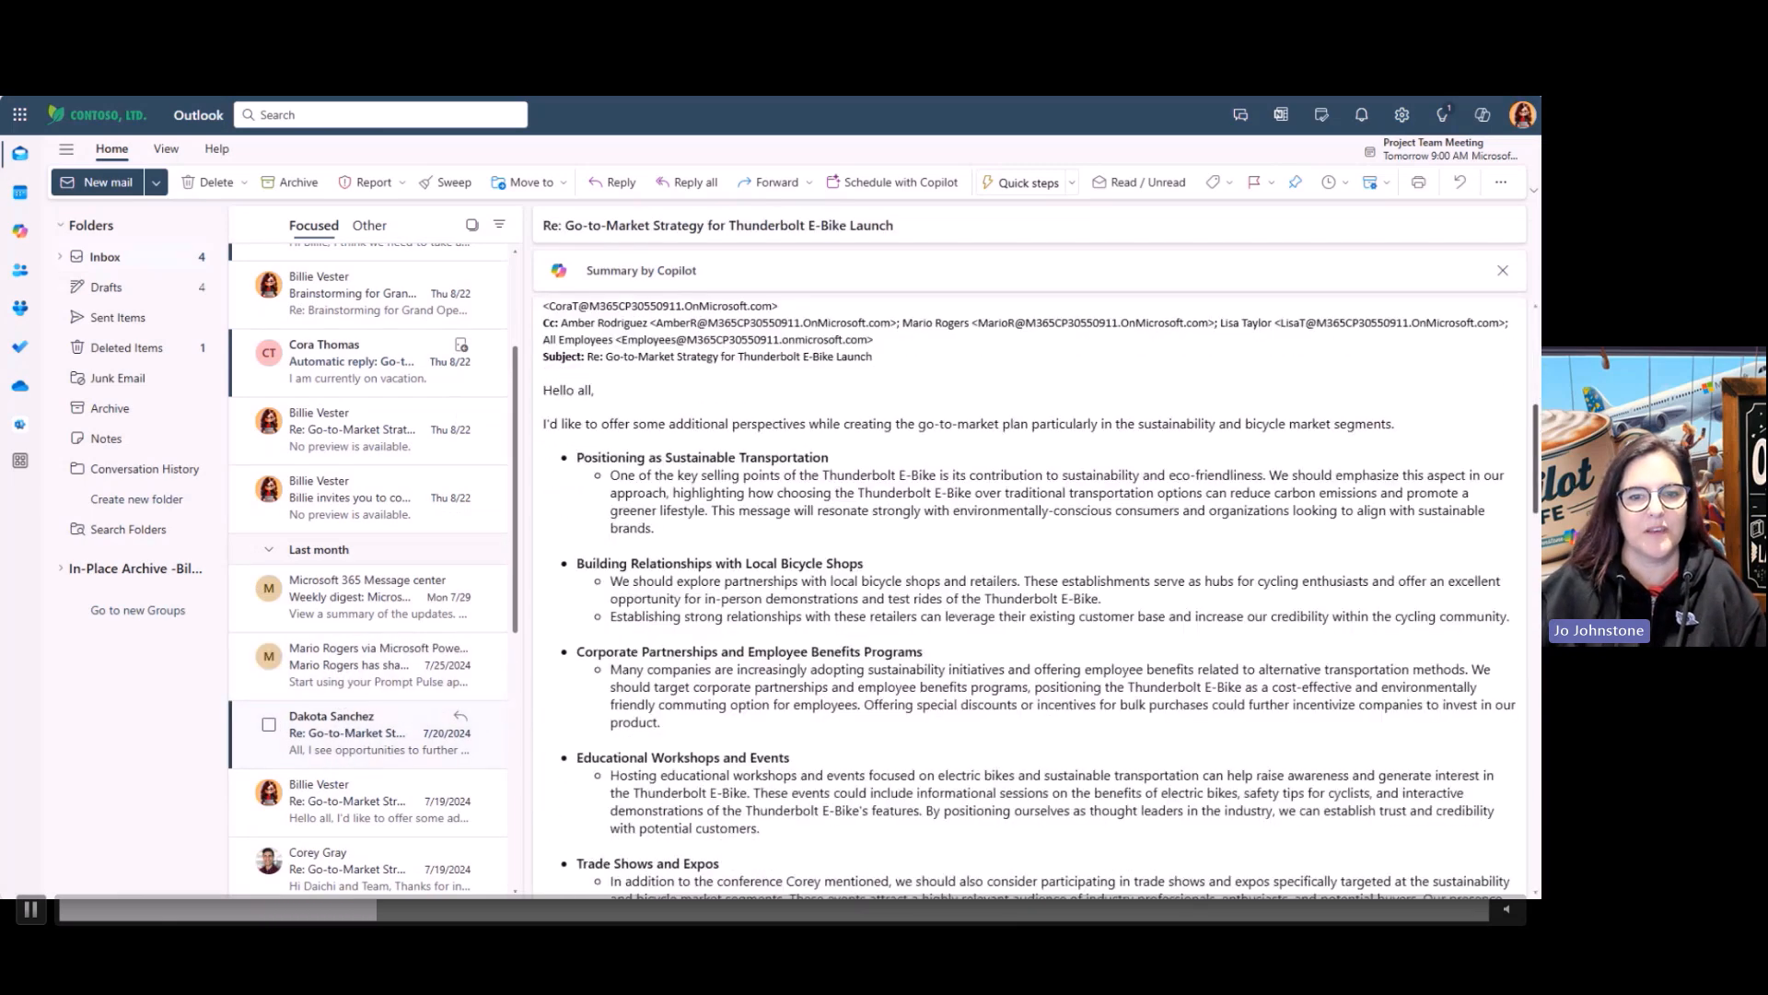
pyautogui.moveTo(1538, 537)
pyautogui.mouseDown()
pyautogui.moveTo(1537, 849)
pyautogui.moveTo(1536, 558)
pyautogui.mouseUp()
pyautogui.click(634, 270)
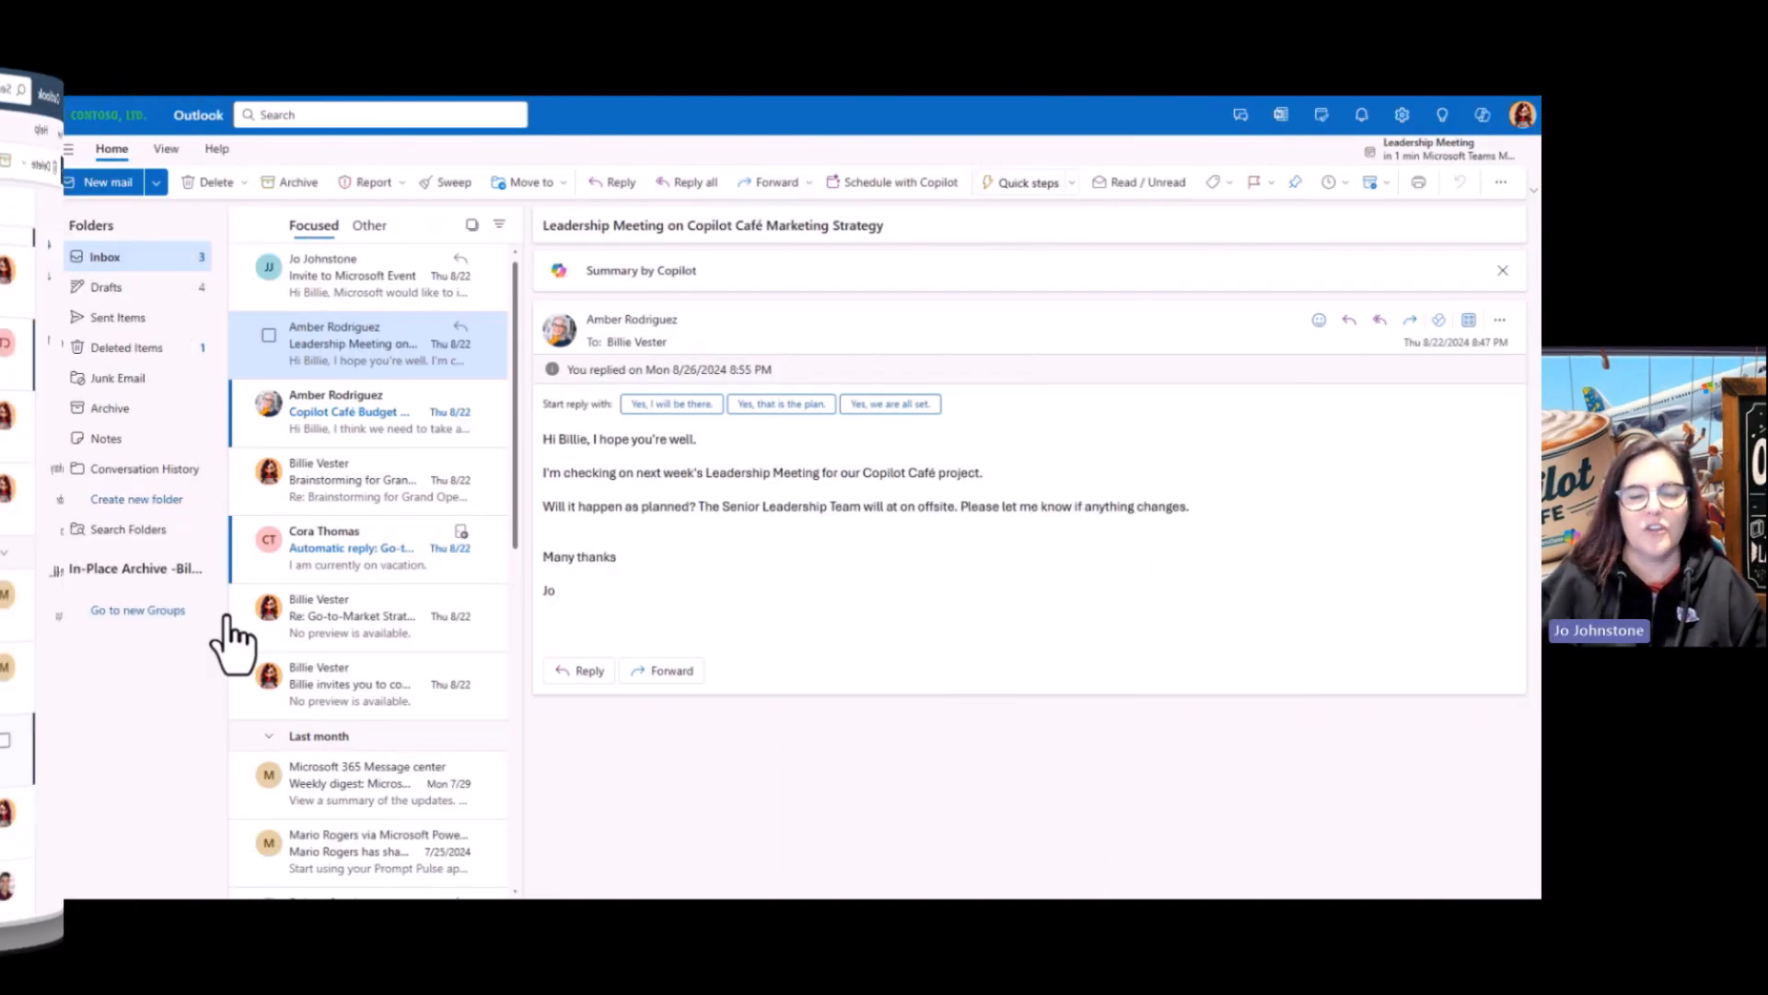
# Open the Copilot Café Budget Concerns email about printing costs
pyautogui.click(371, 446)
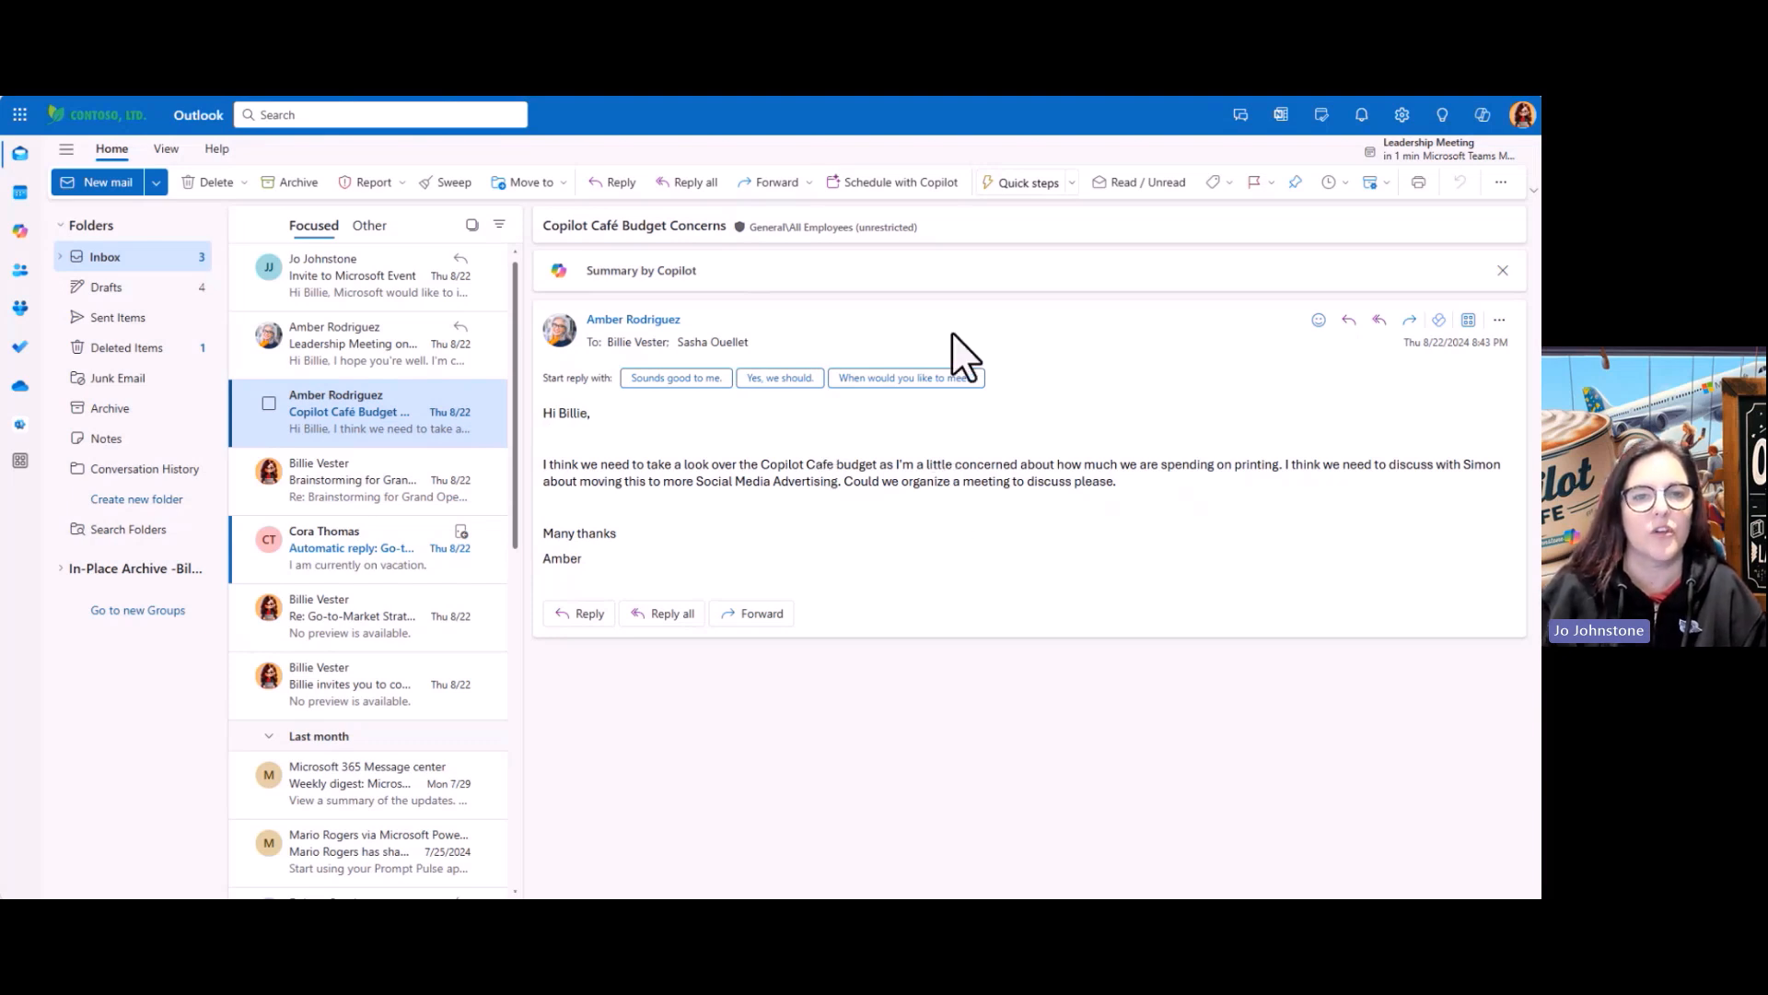
# Create a Copilot Cafe Budget Review Meeting for 8/28/2024, 4:00–4:30 PM, and review Copilot's agenda
pyautogui.click(863, 189)
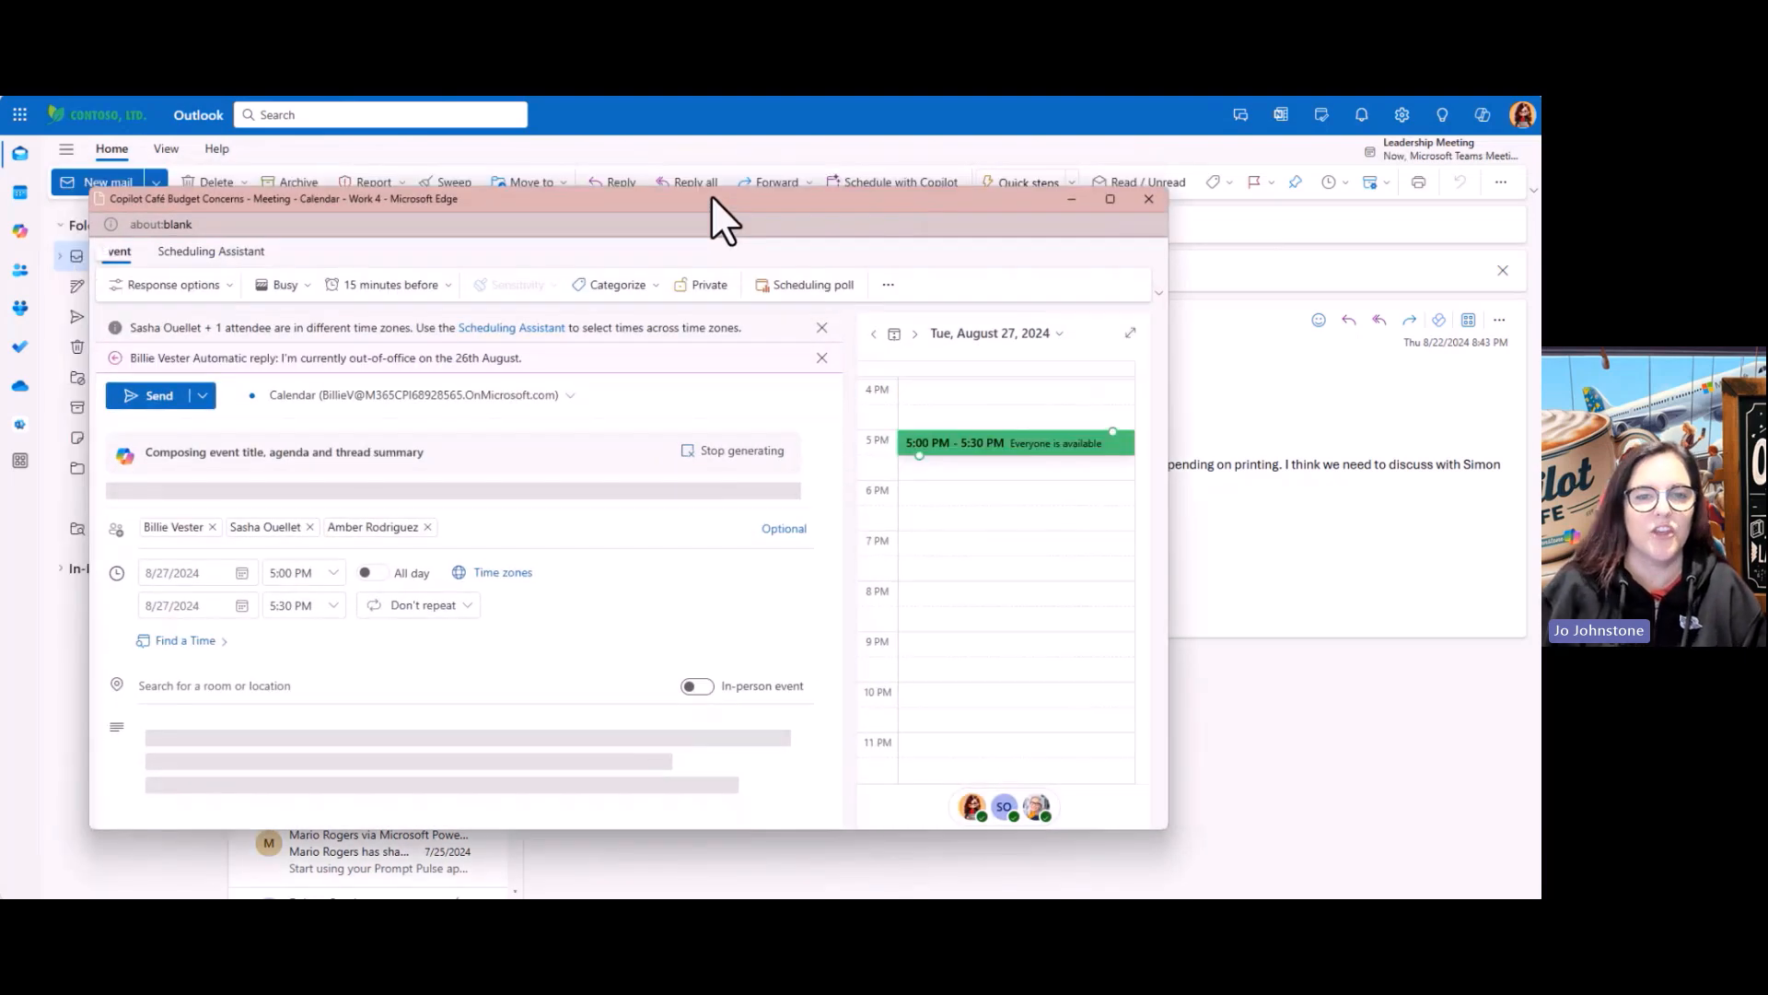
pyautogui.moveTo(711, 196); pyautogui.dragTo(754, 158)
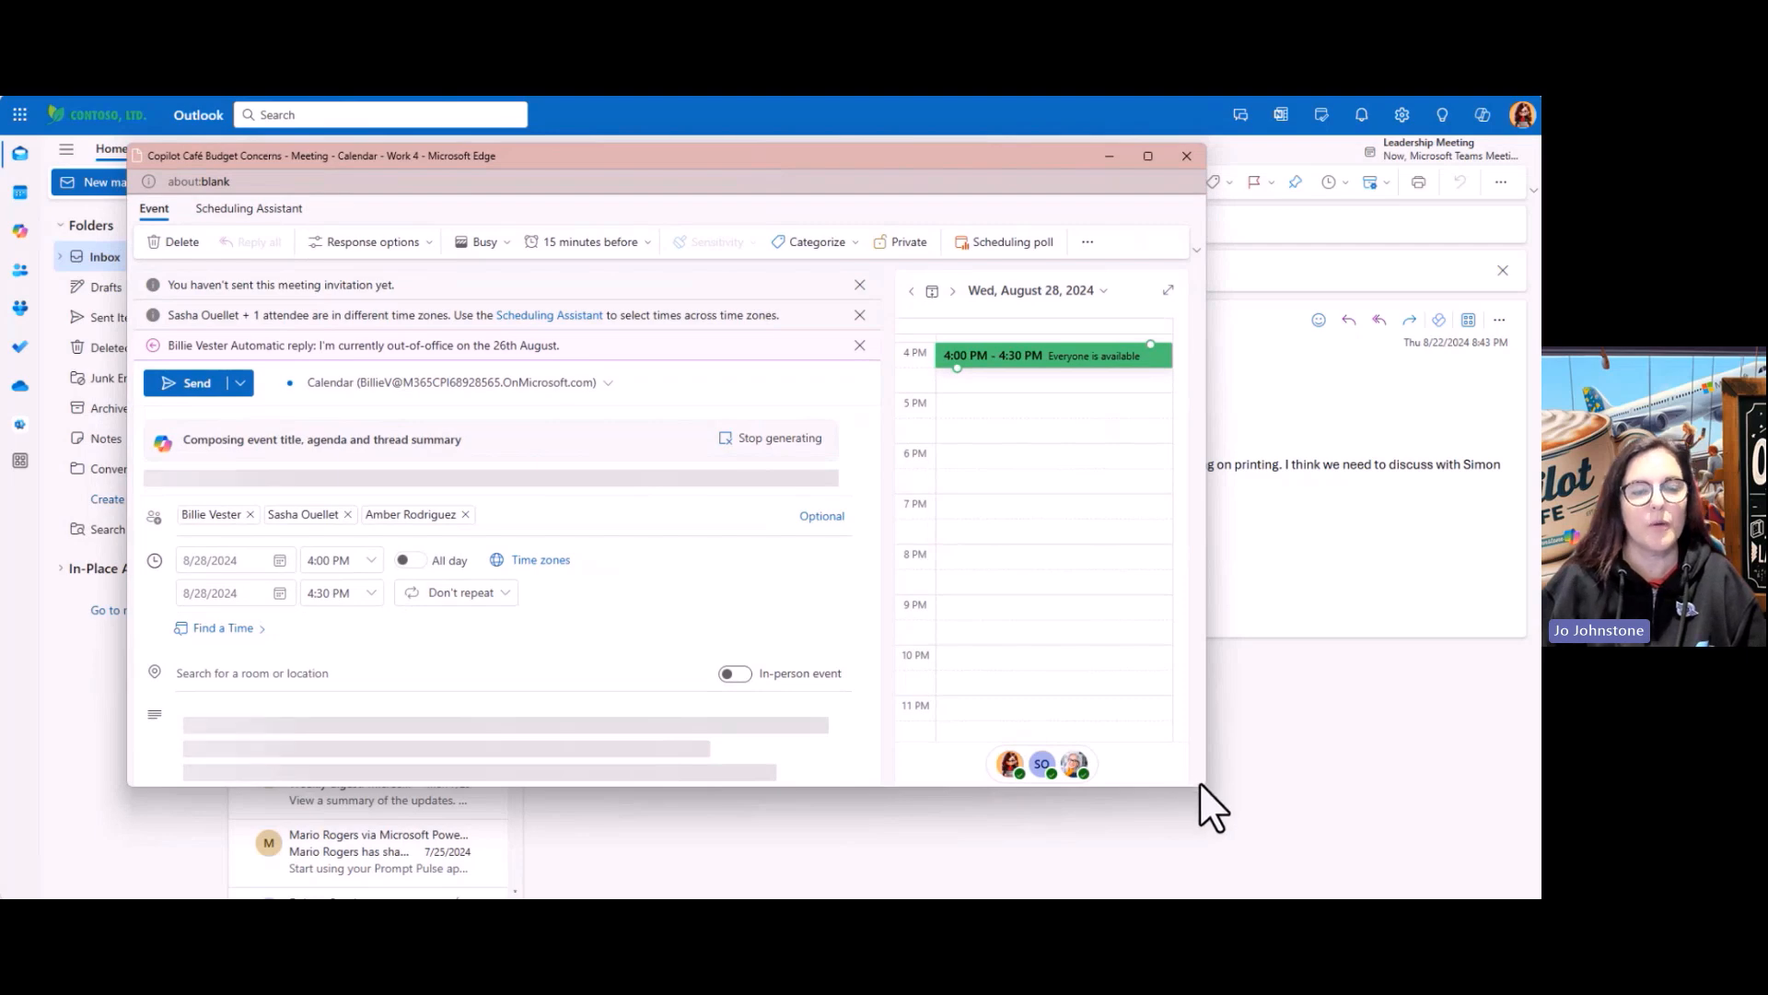
pyautogui.moveTo(1202, 792); pyautogui.dragTo(1265, 829)
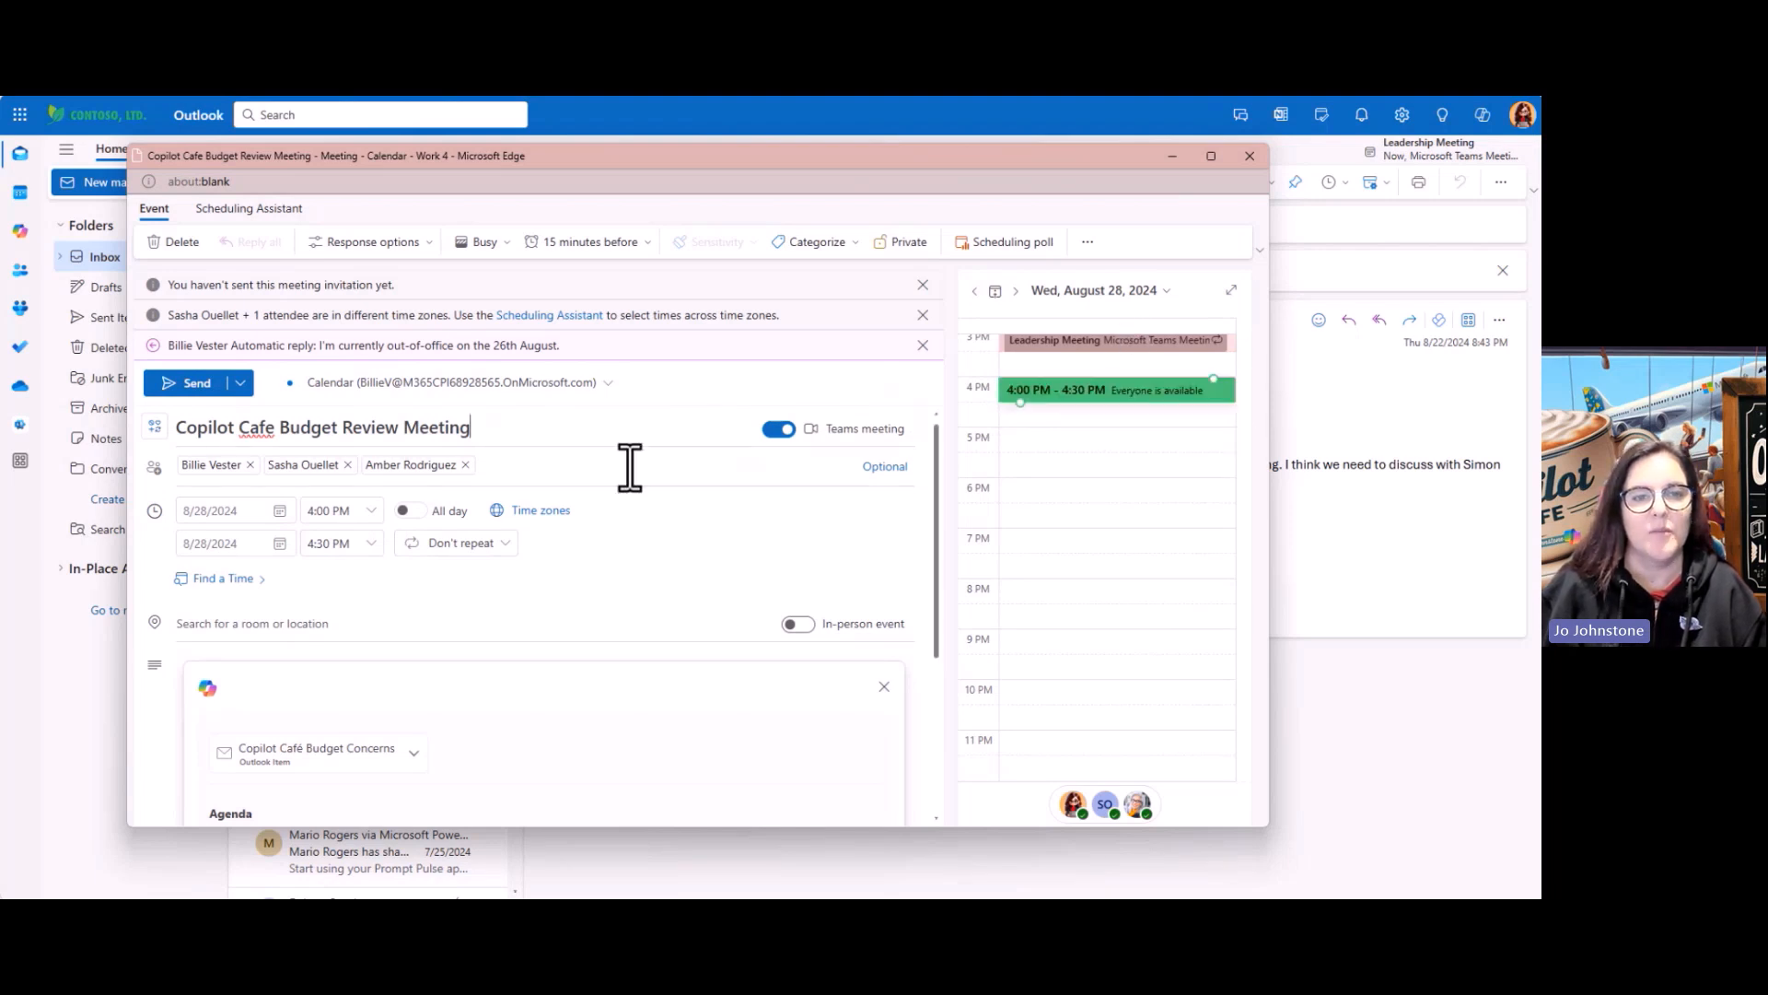
pyautogui.scroll(-1, 630, 468)
pyautogui.scroll(1, 630, 468)
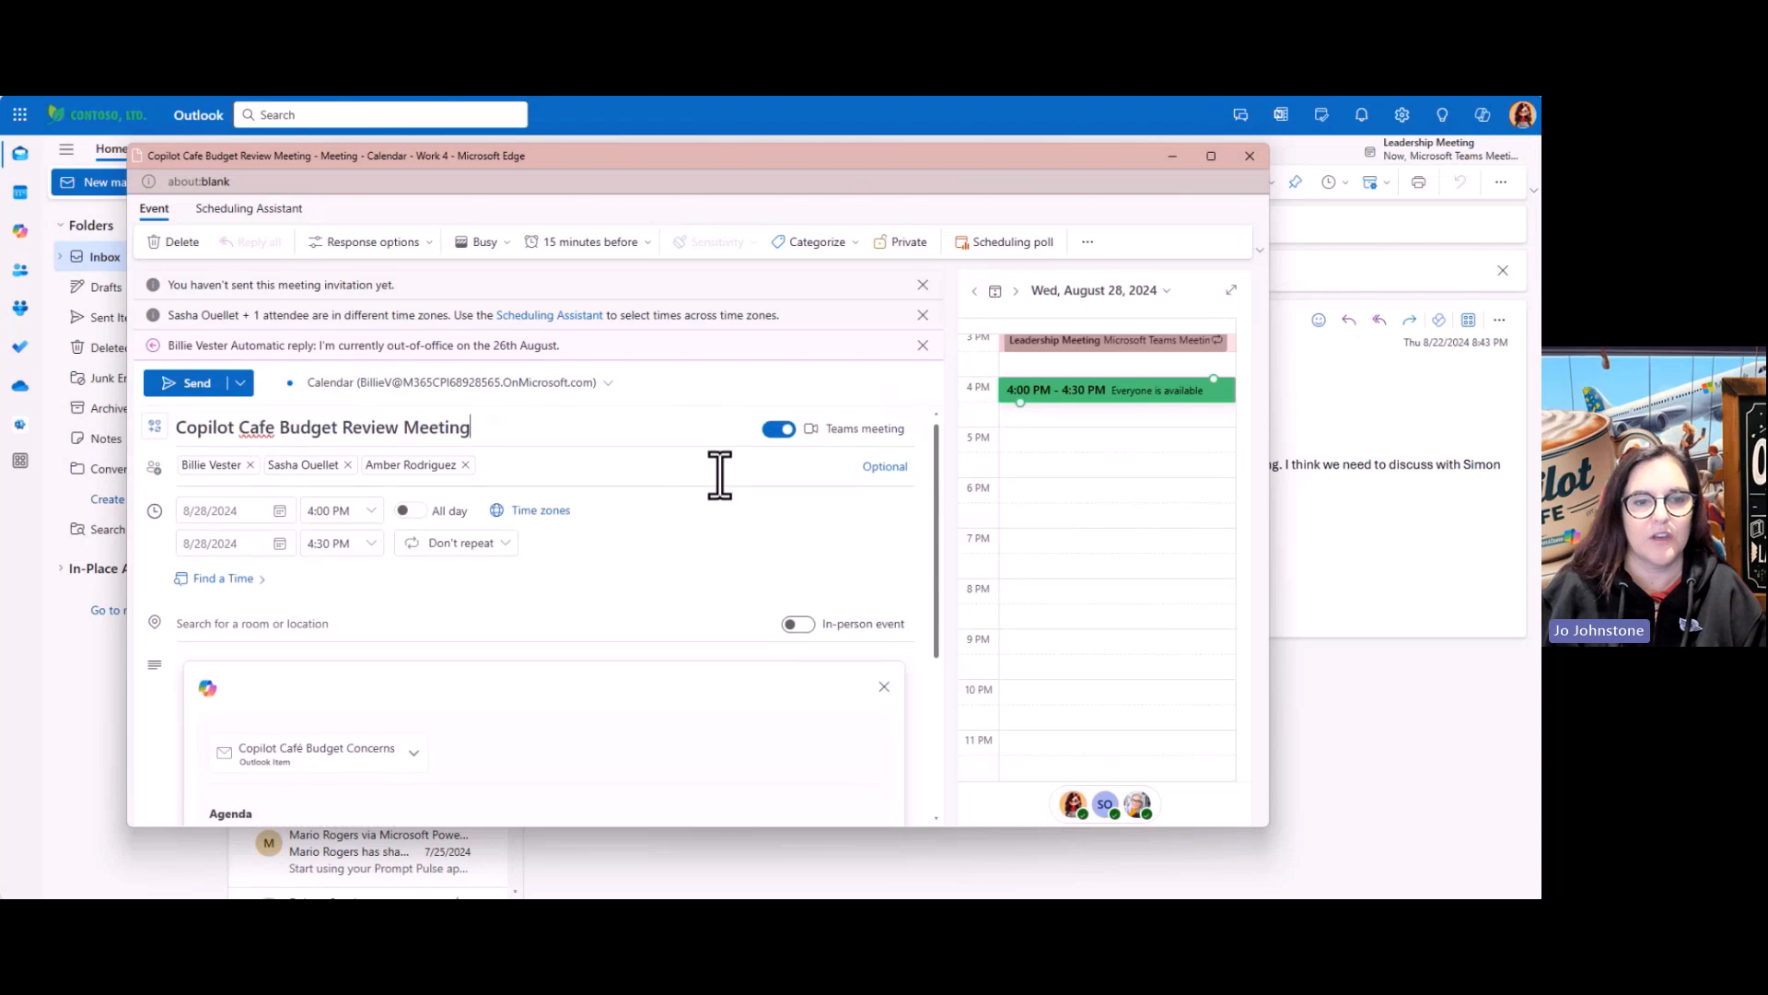
pyautogui.scroll(-5, 627, 526)
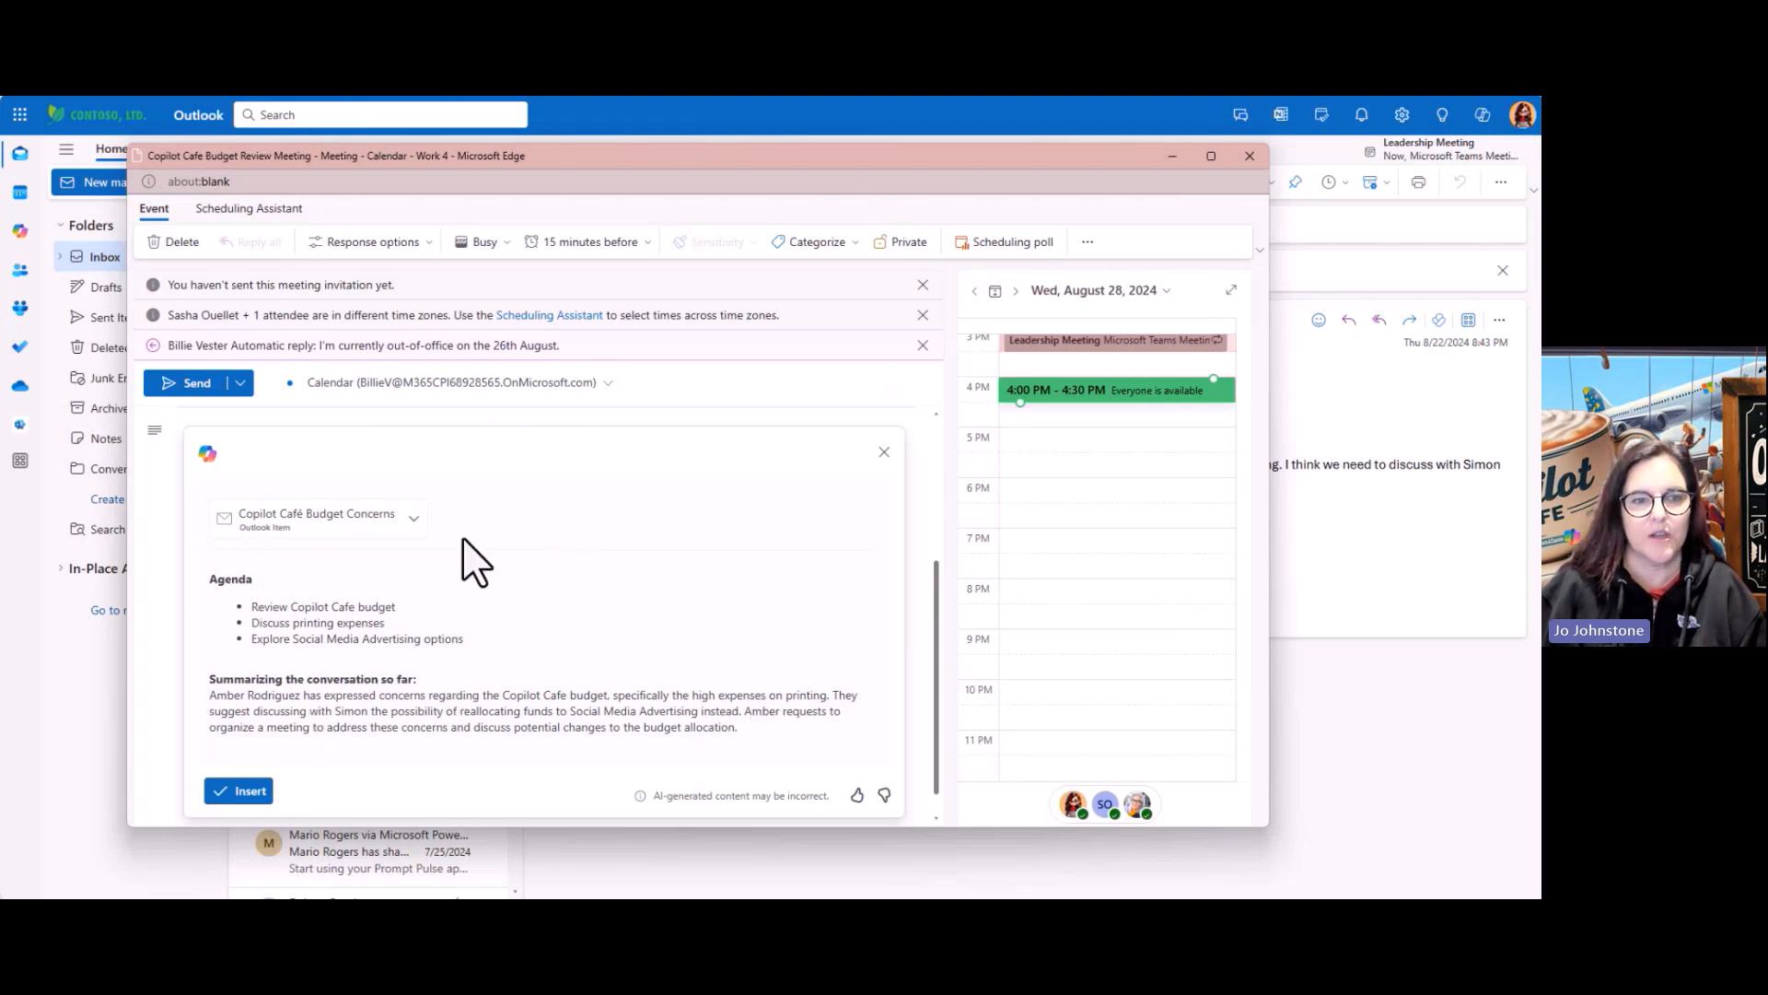
pyautogui.scroll(5, 481, 518)
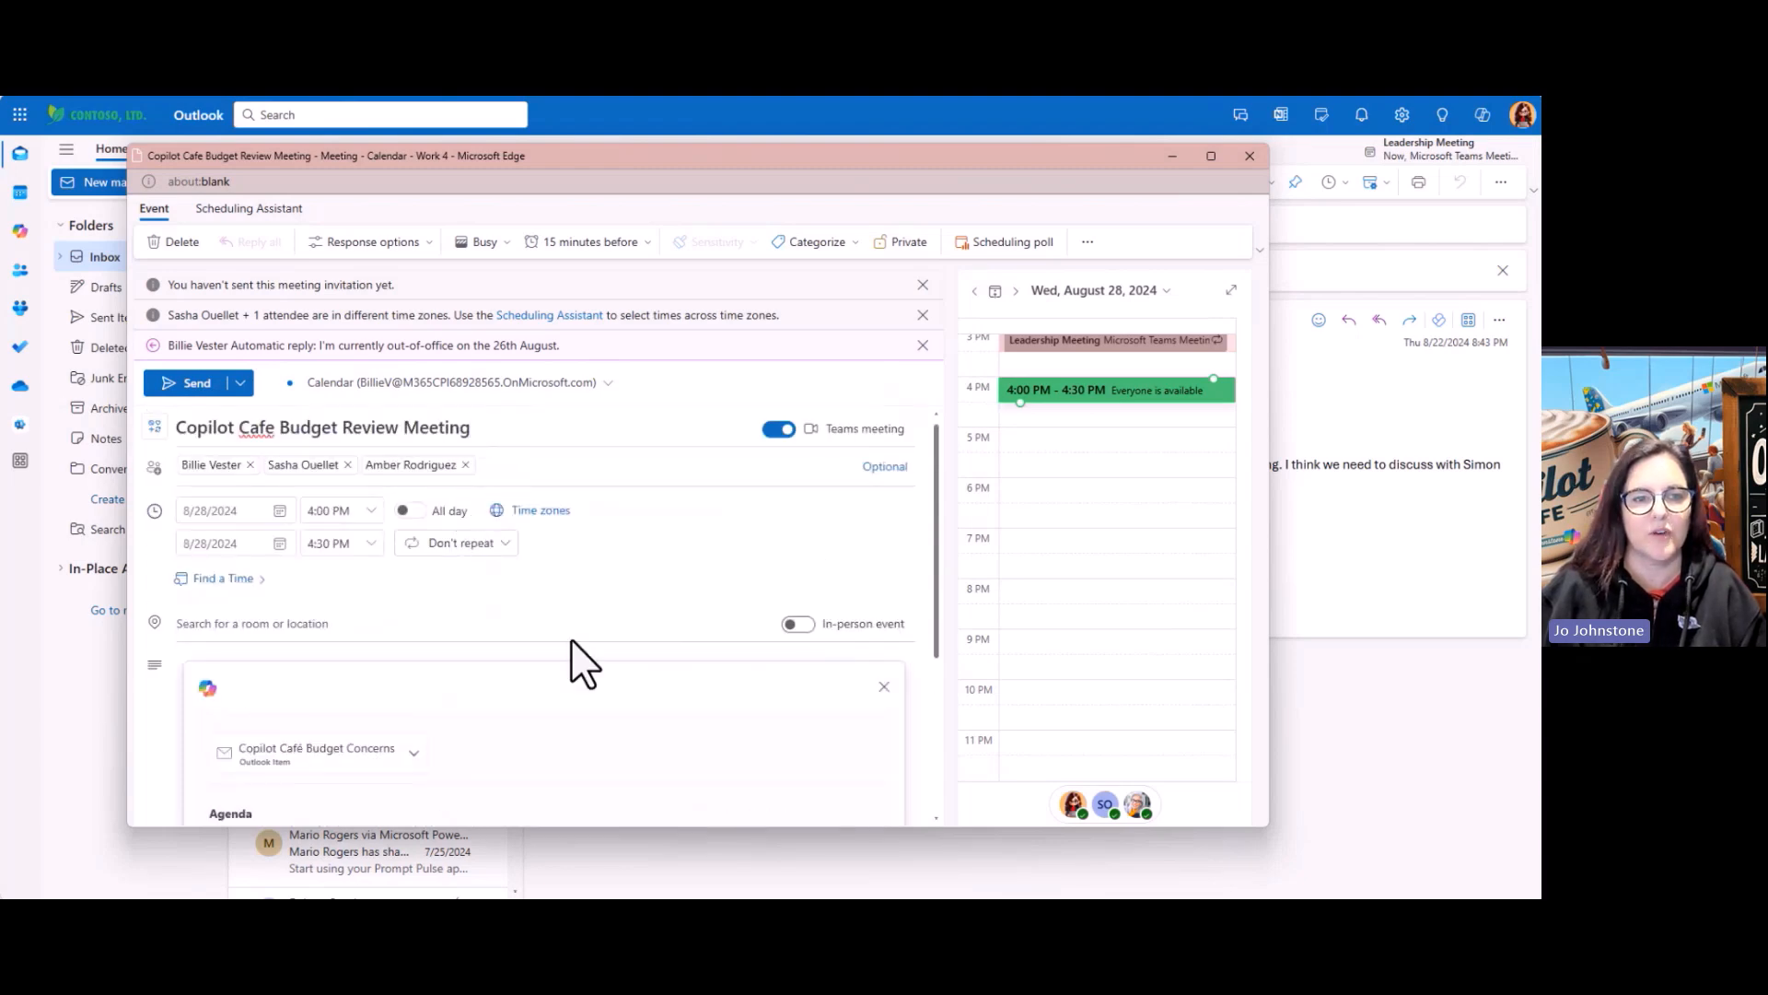
pyautogui.scroll(-3, 571, 639)
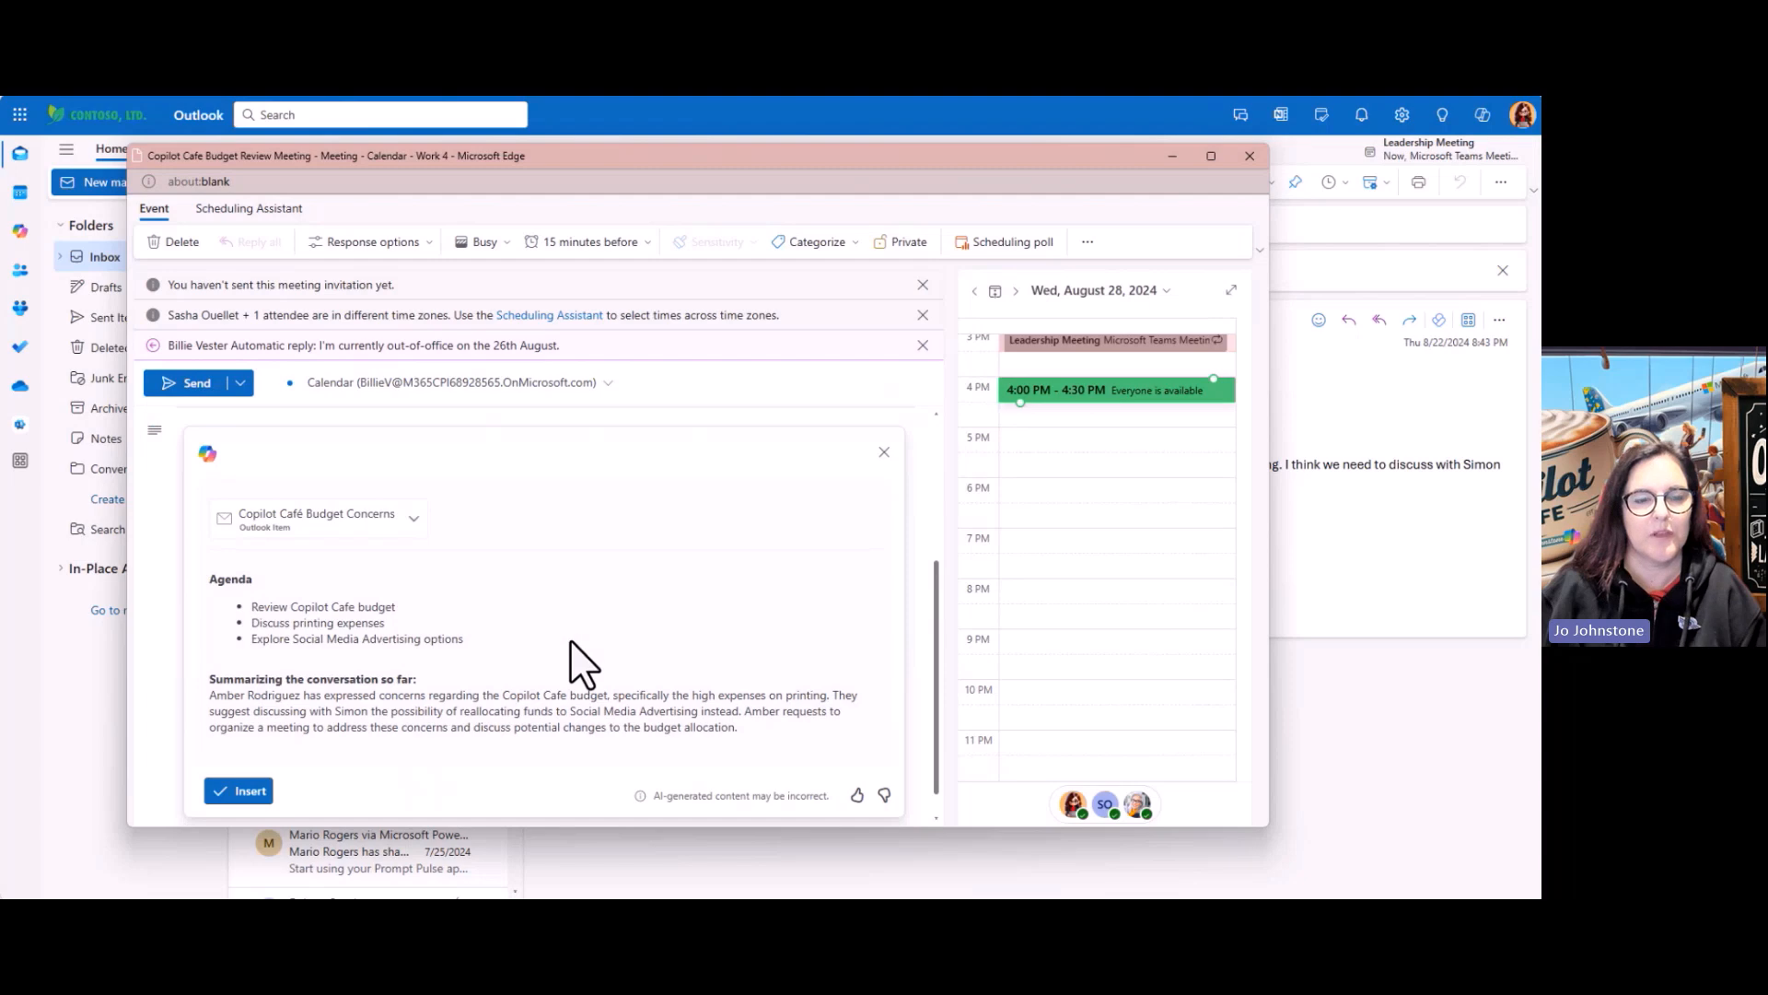
# Insert Copilot's agenda, add a fourth follow-up meeting item, and send the invitation
pyautogui.click(223, 794)
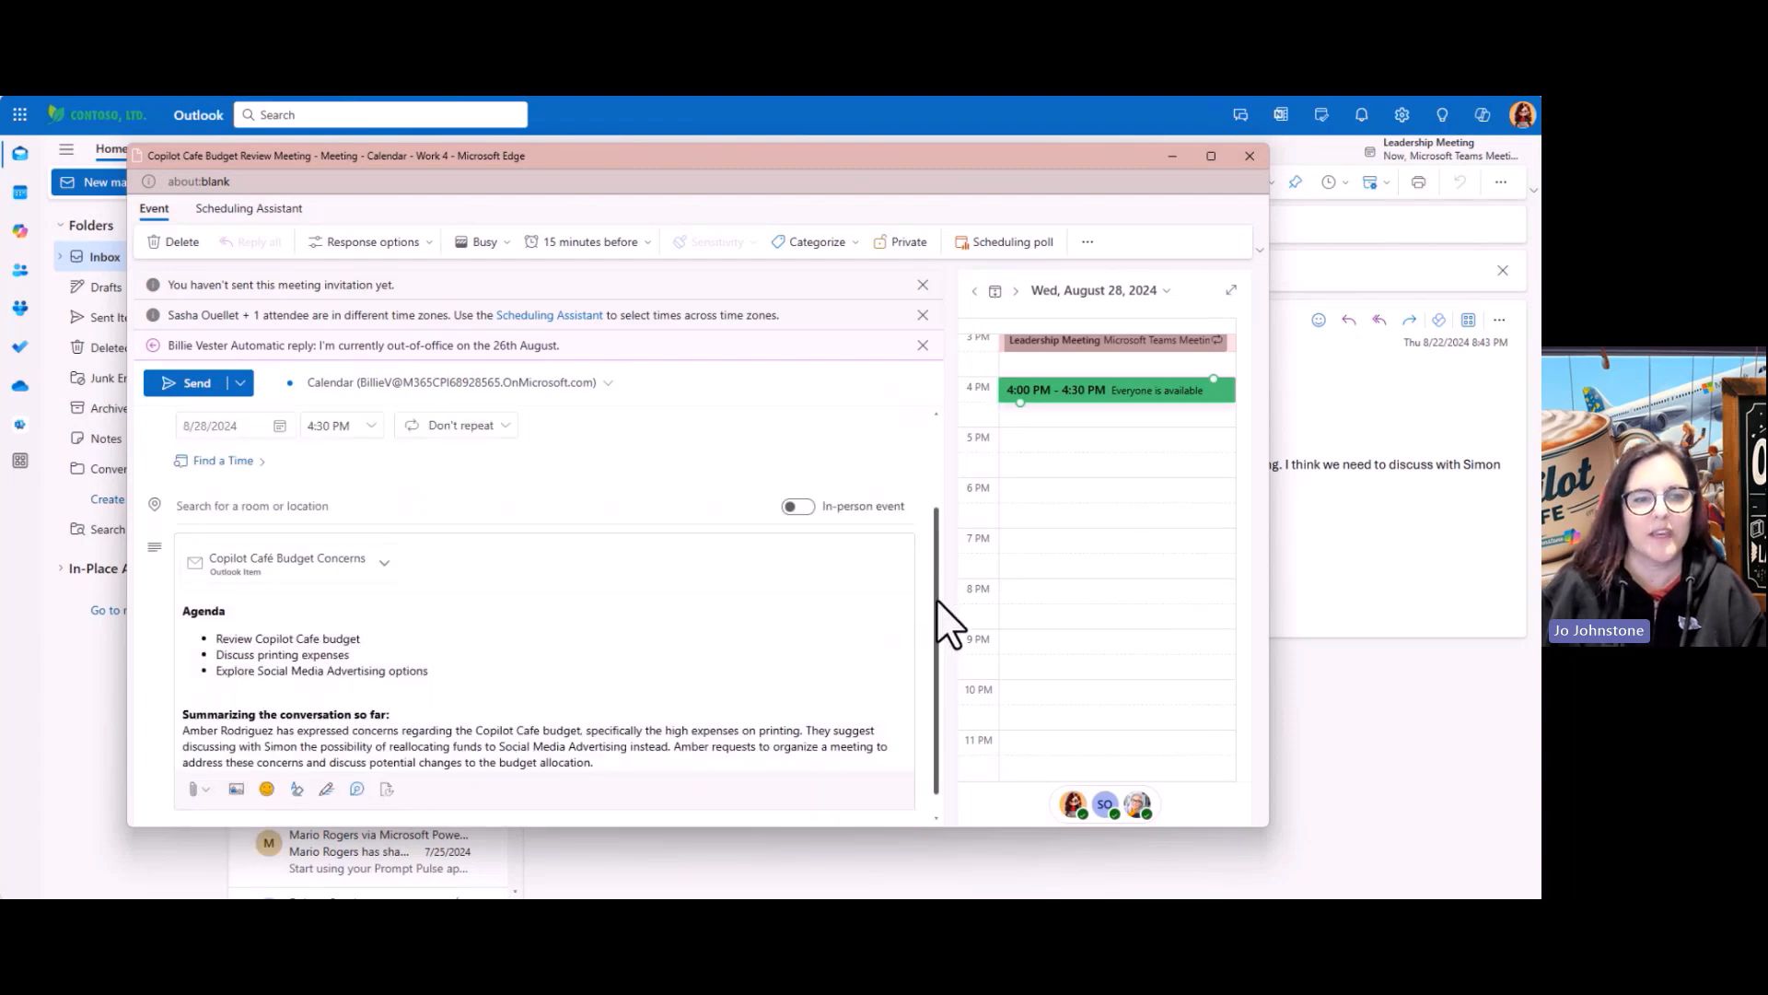
pyautogui.click(260, 742)
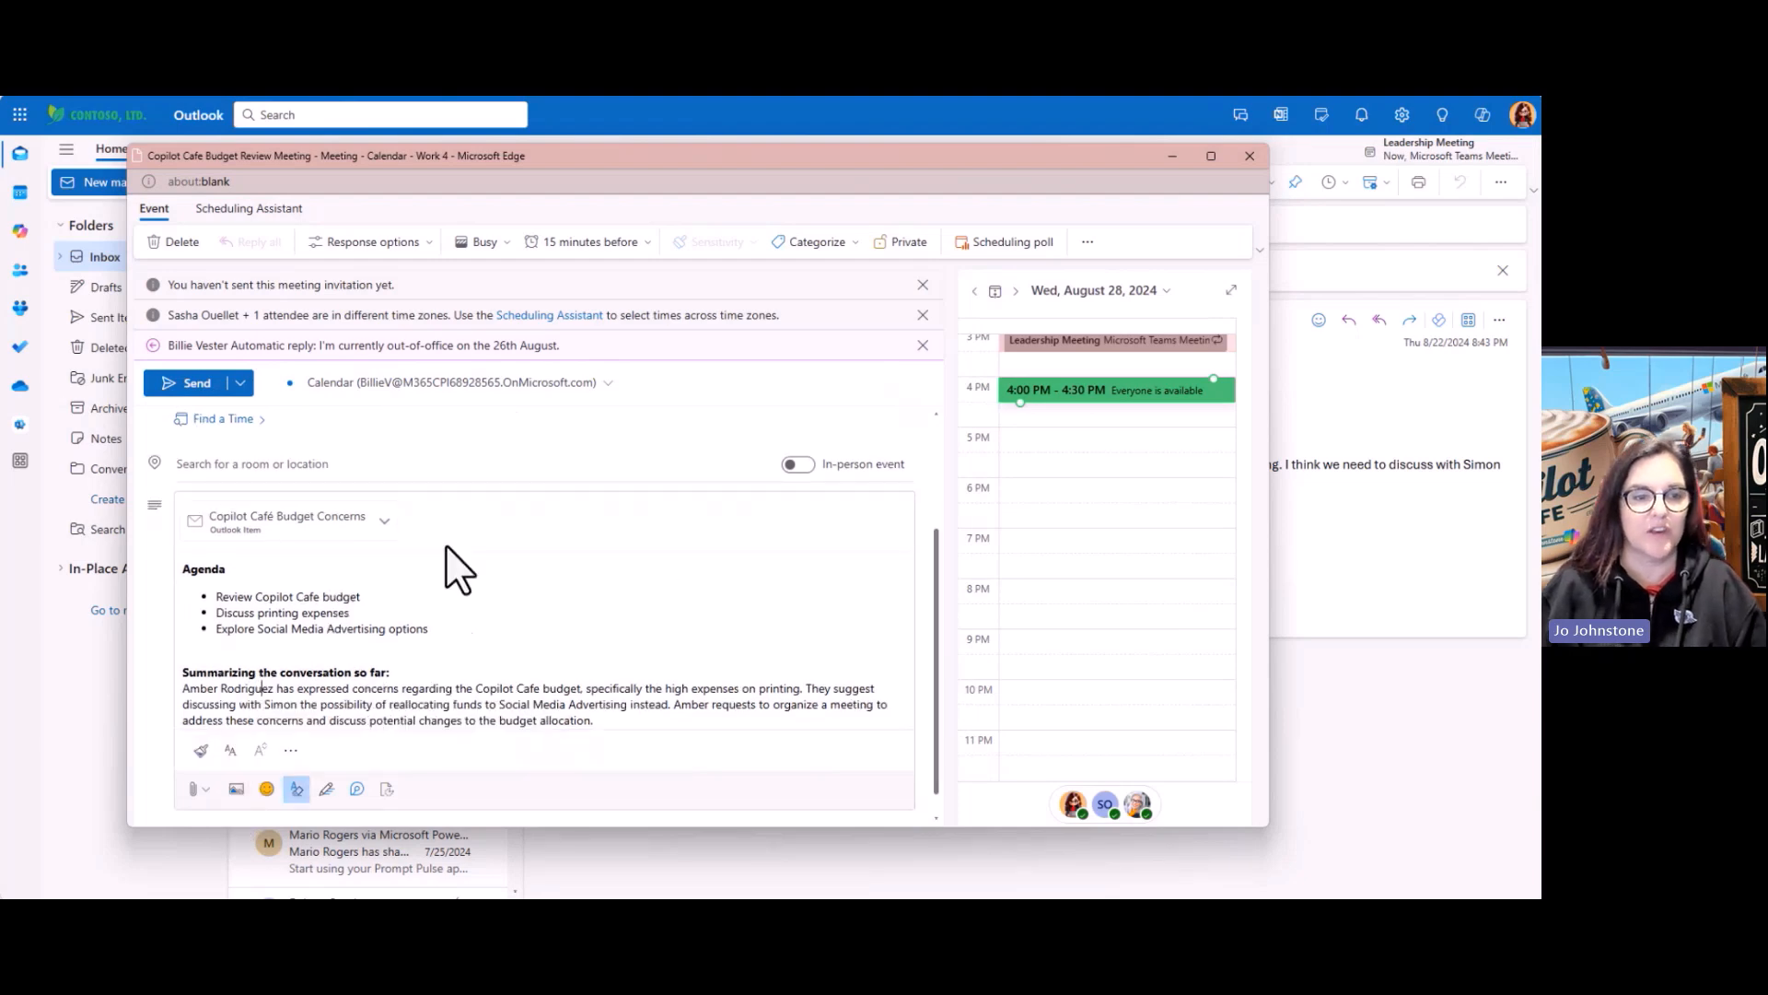
pyautogui.click(439, 636)
pyautogui.press('Return')
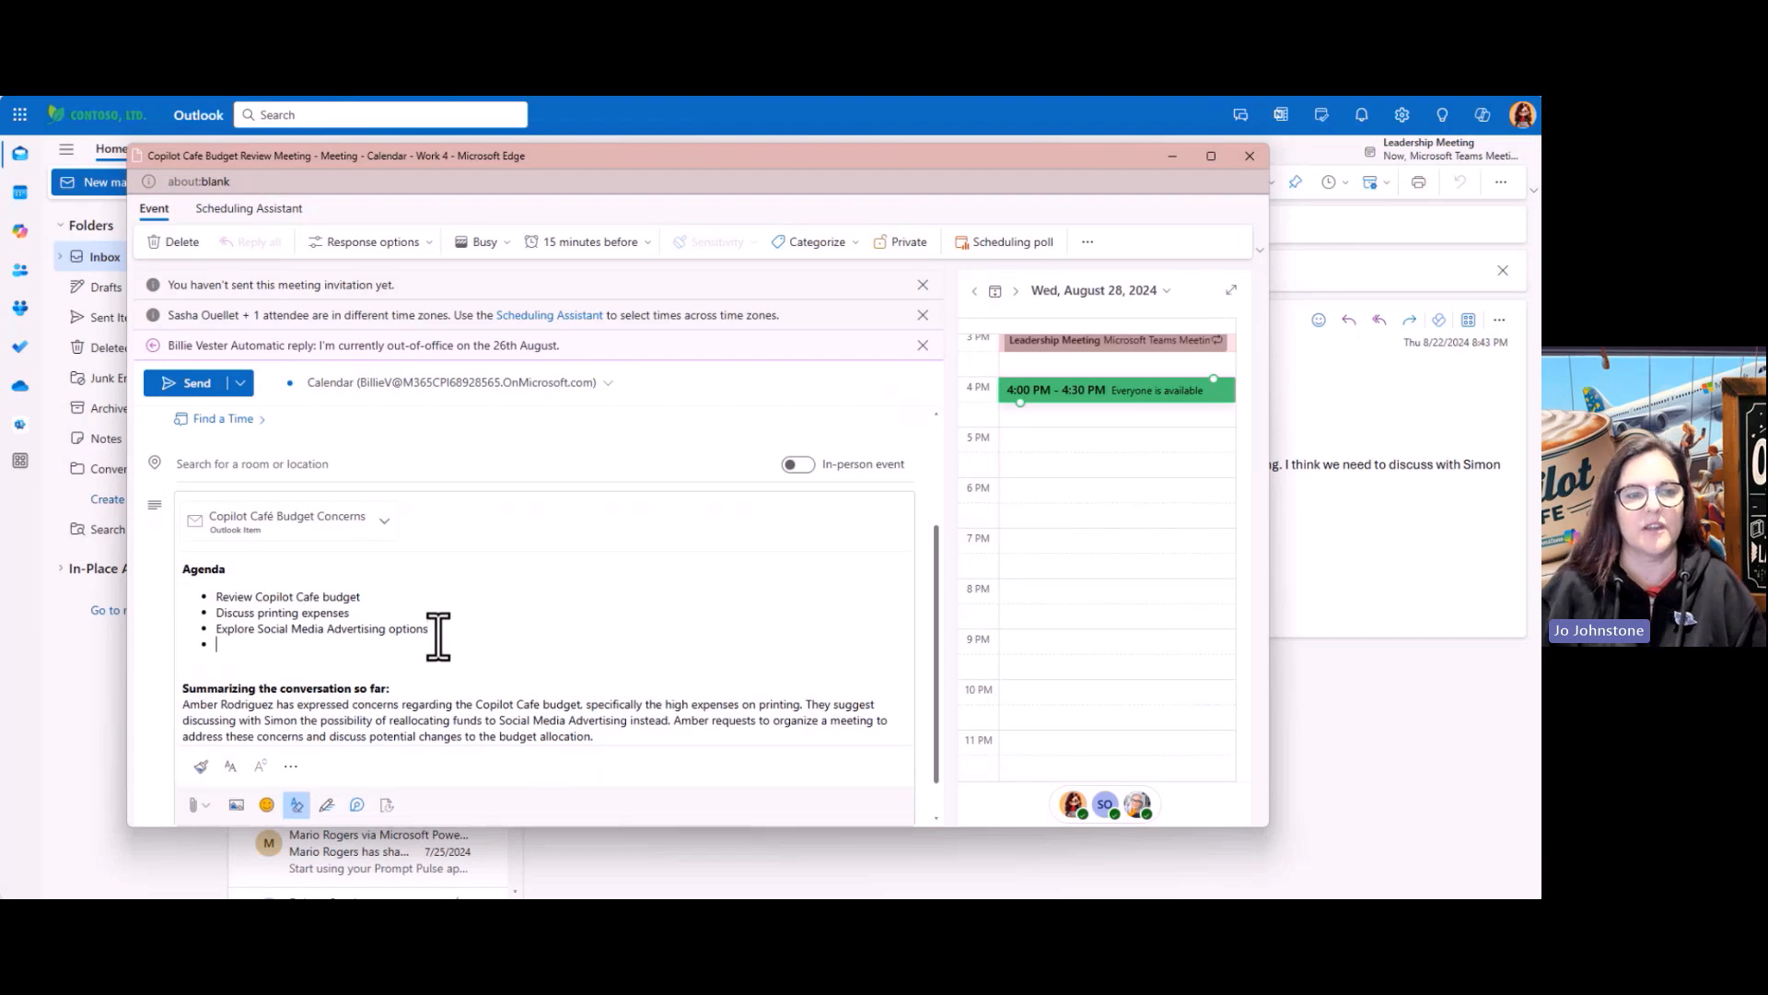
pyautogui.write('Plan ')
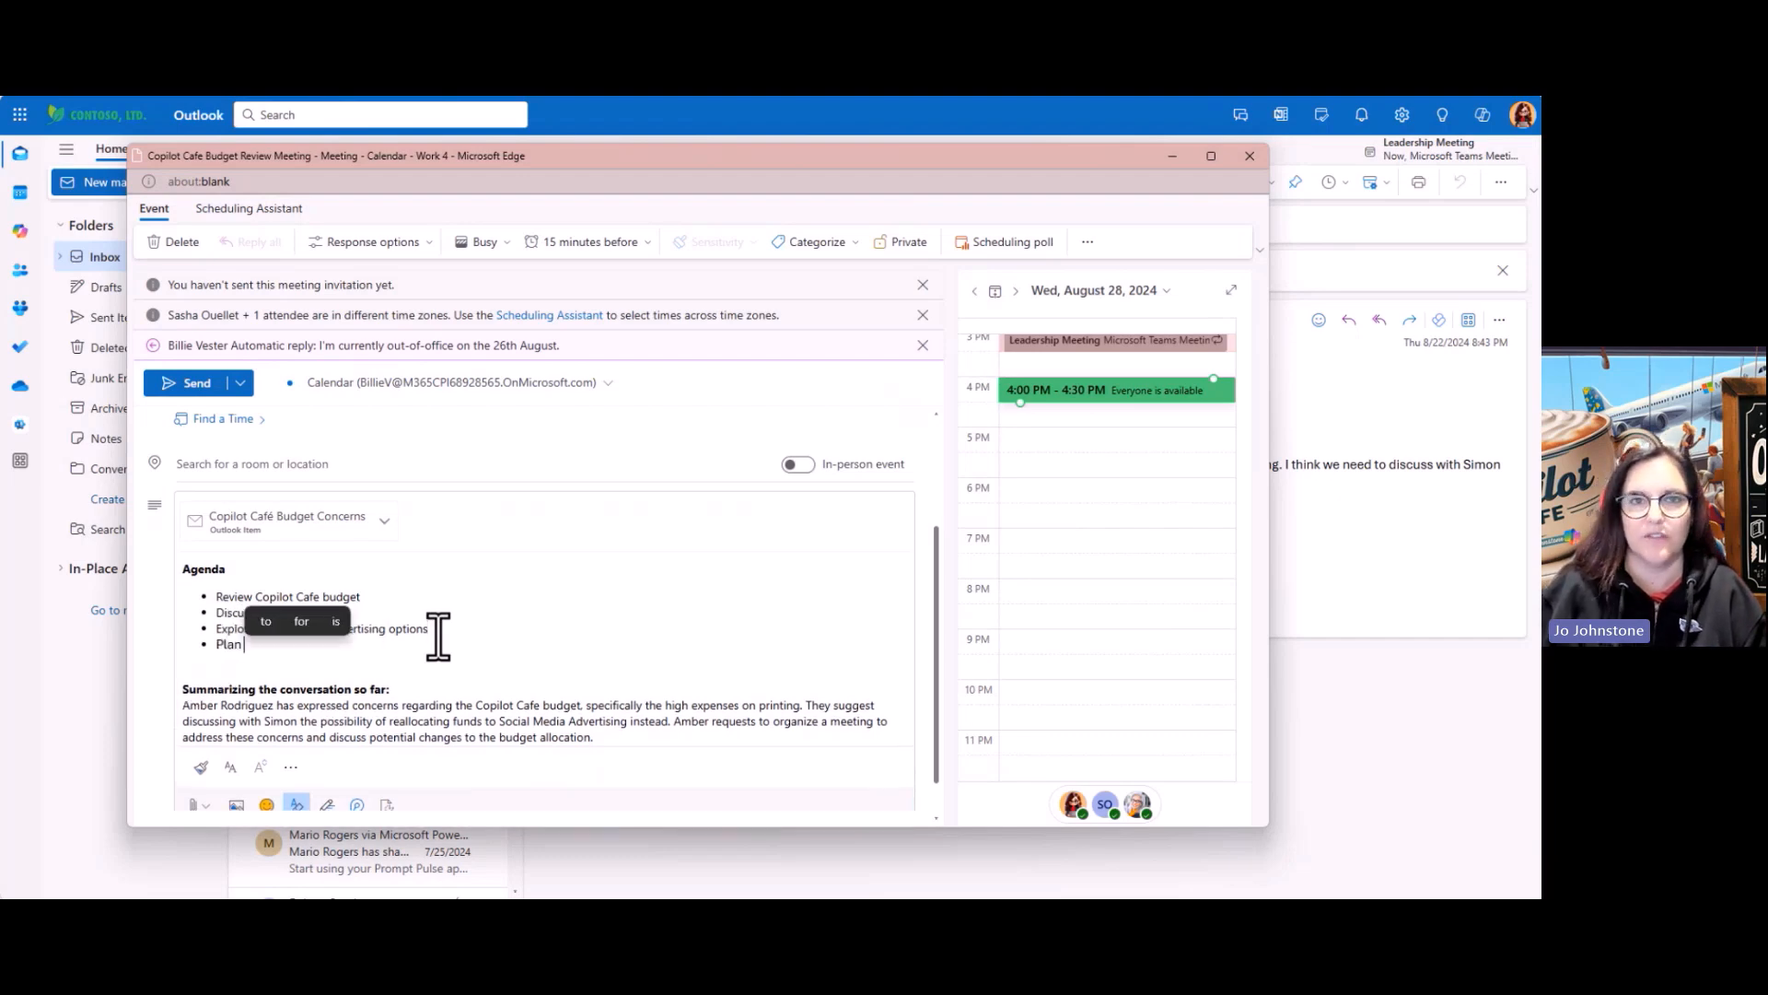
pyautogui.write('a meeting with ')
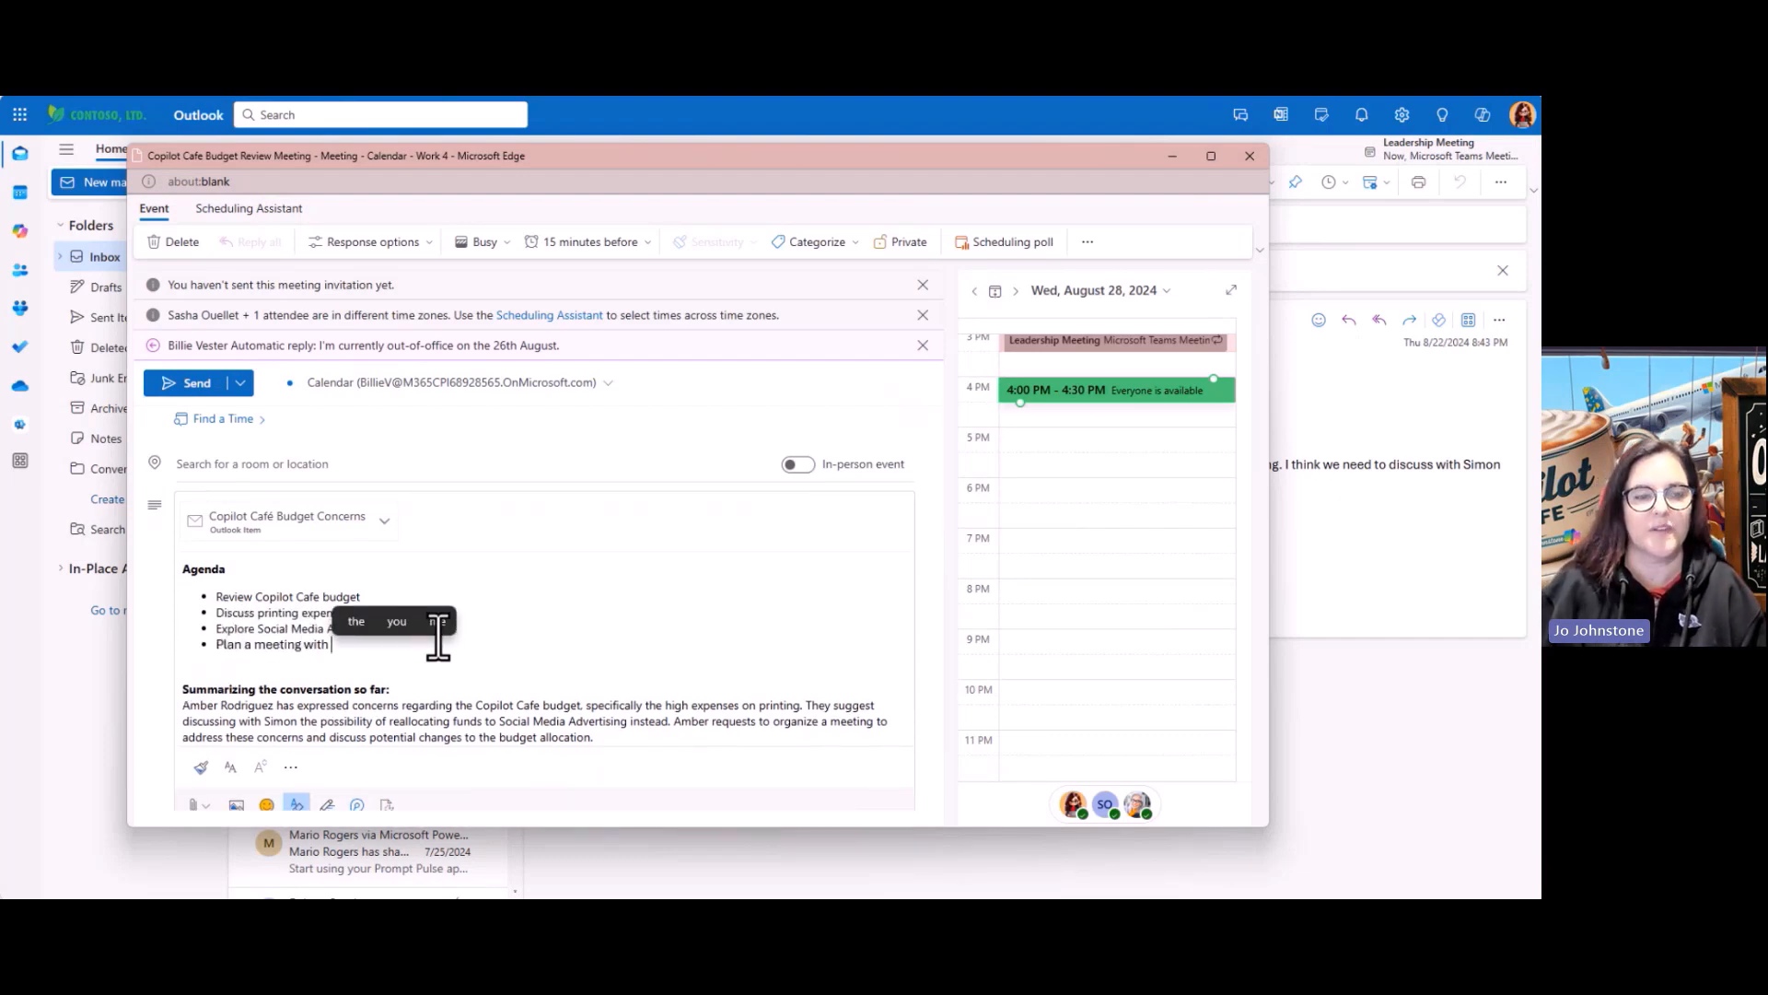
pyautogui.write('Simon to follow up')
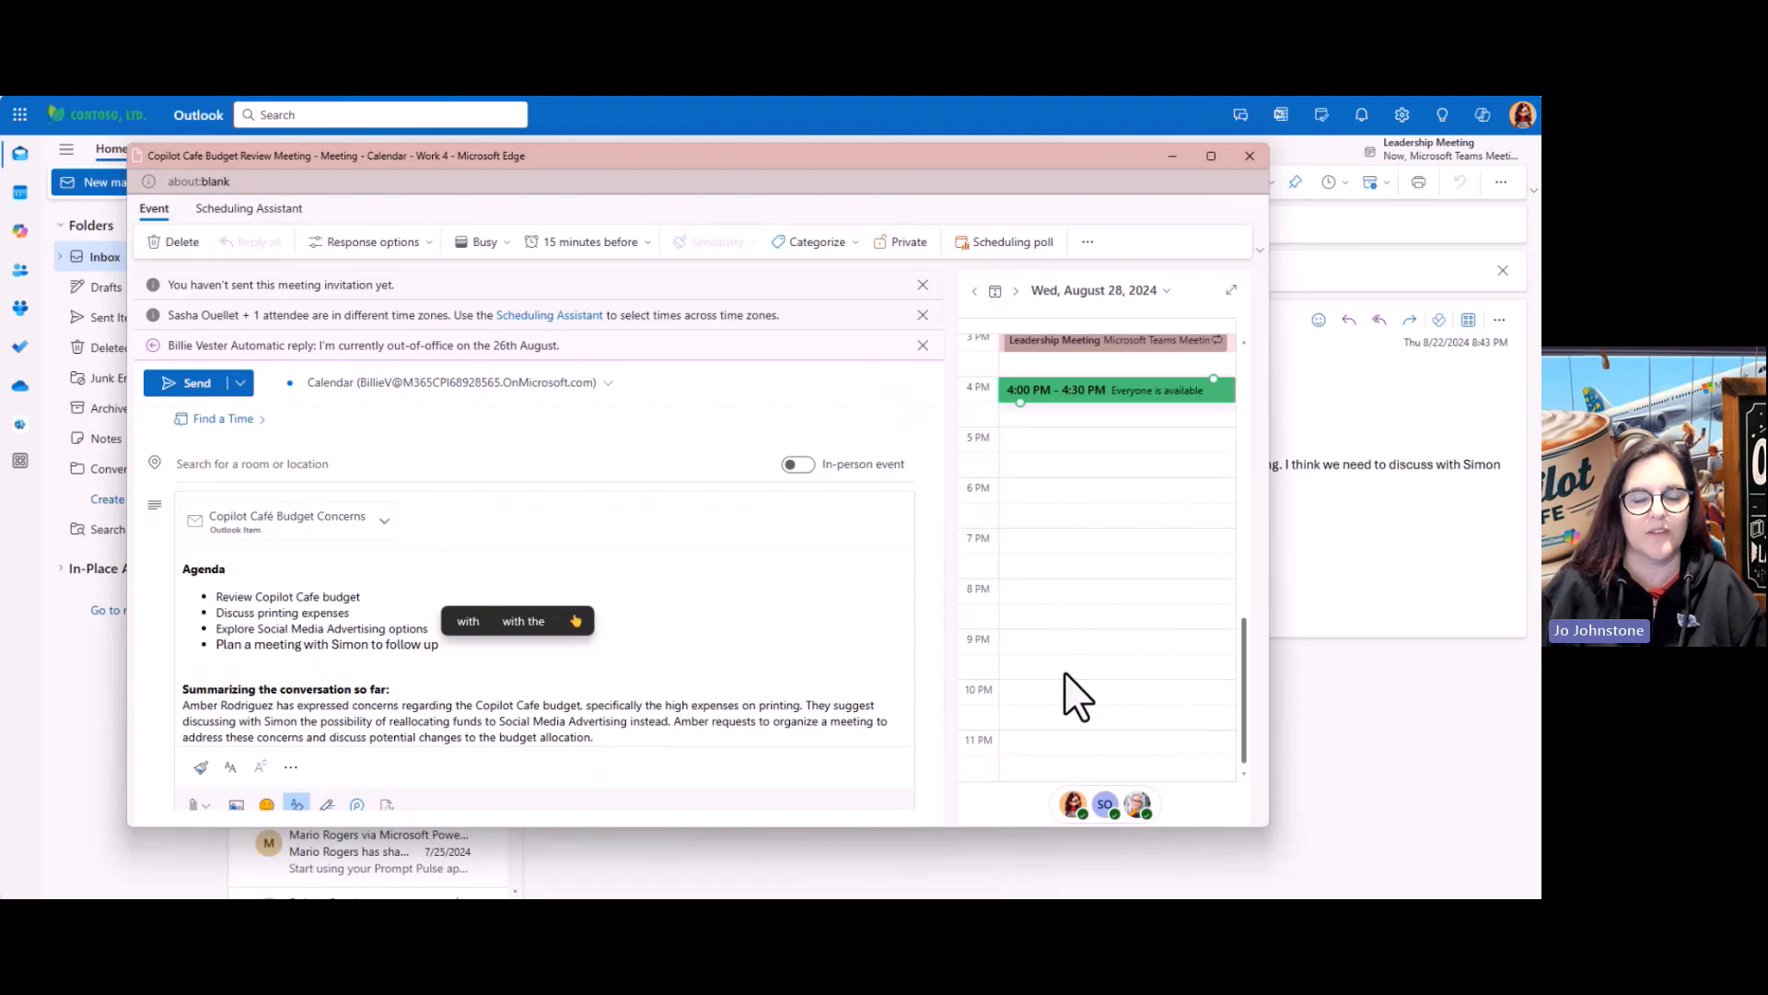
pyautogui.click(180, 384)
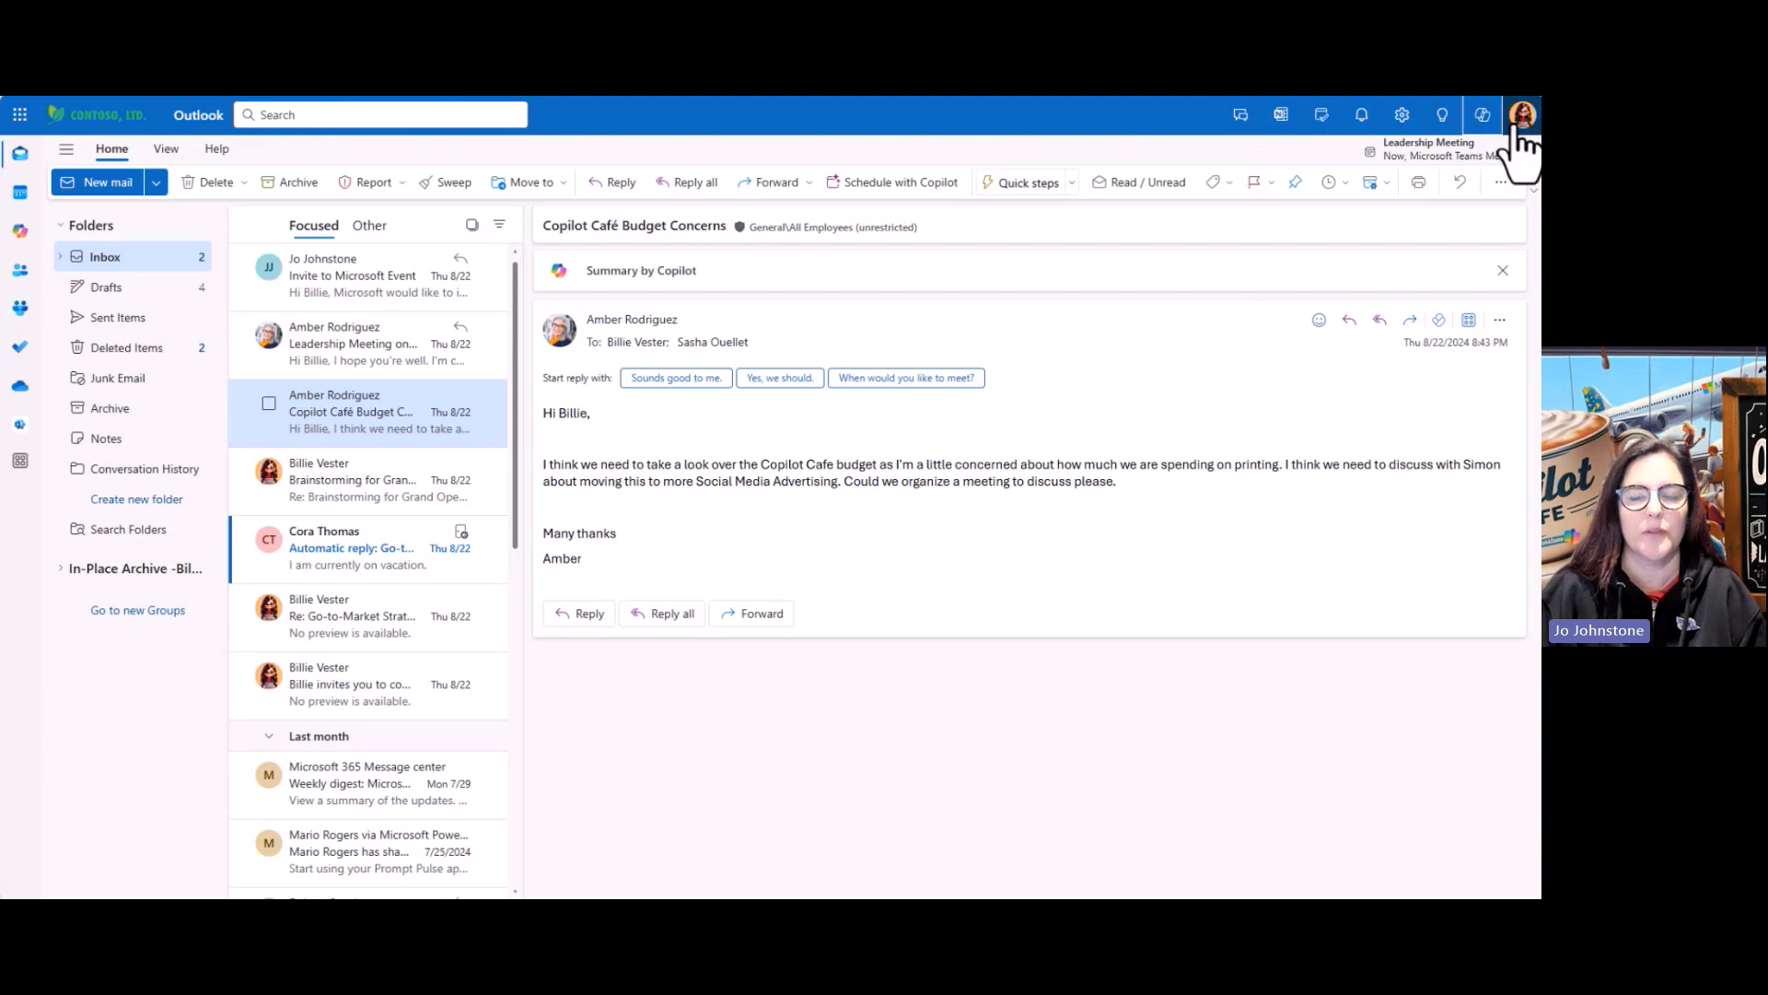
# Open the Copilot pane beside the Copilot Café Budget Concerns email, widening it then restoring its narrow width
pyautogui.click(1485, 116)
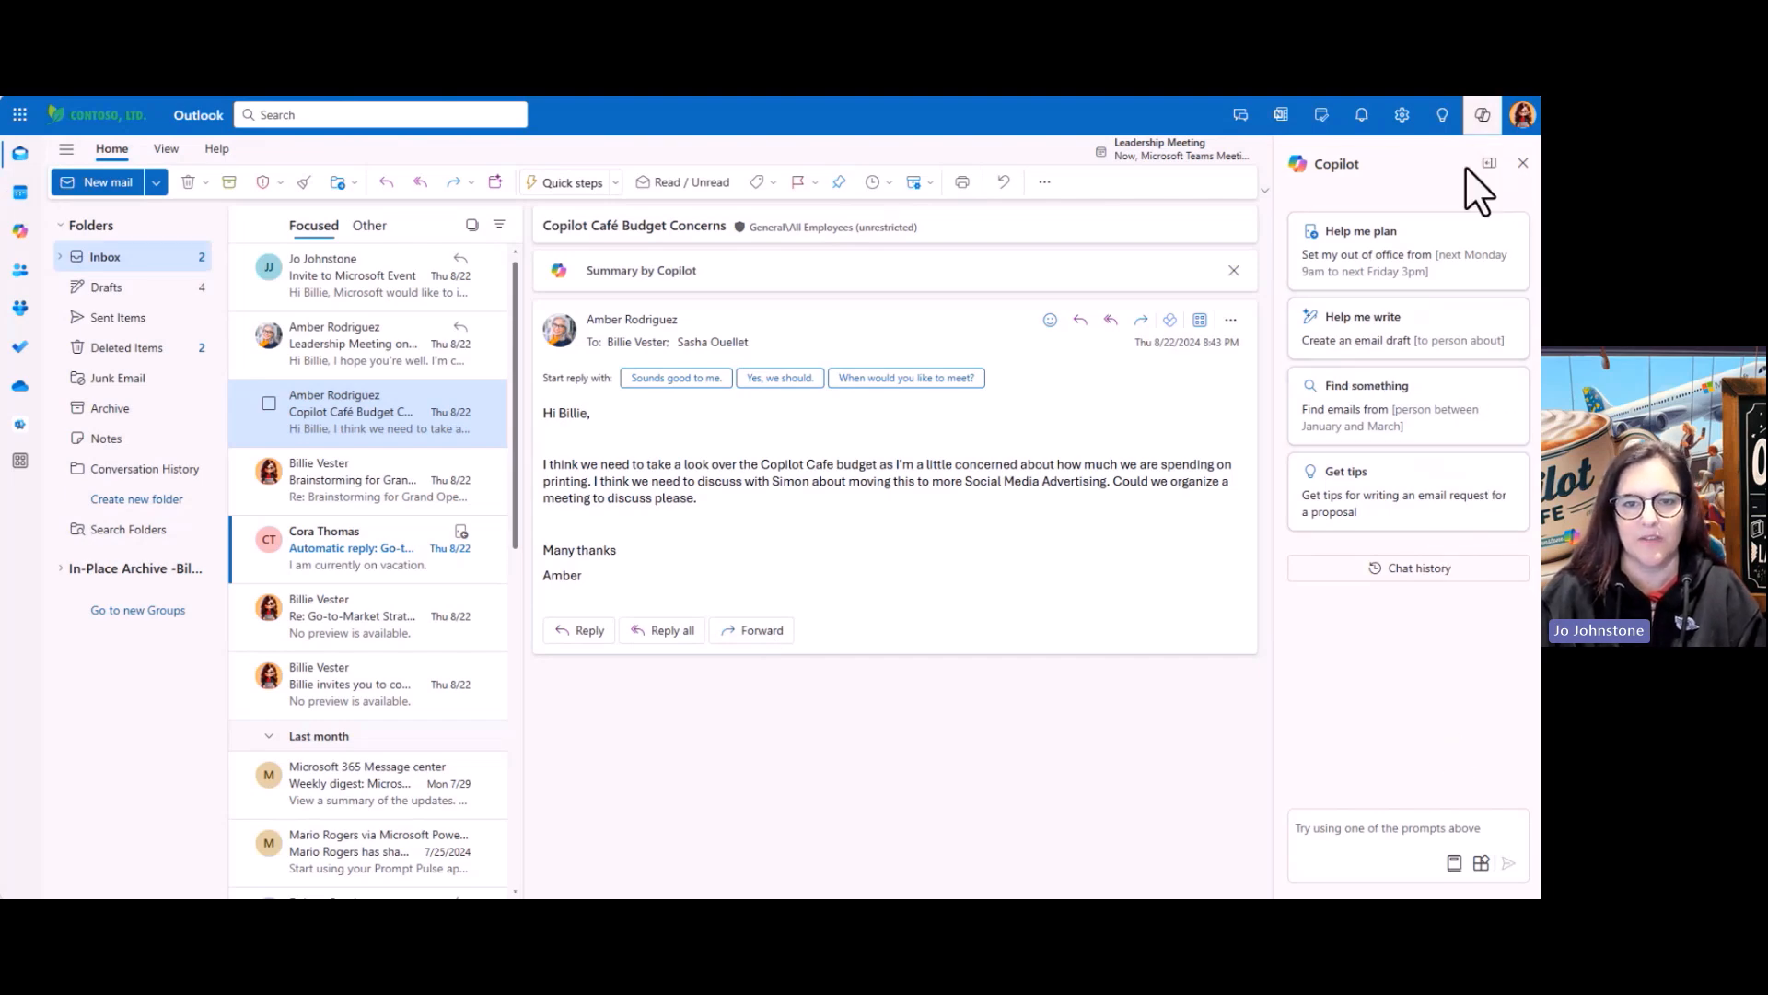
pyautogui.click(1492, 168)
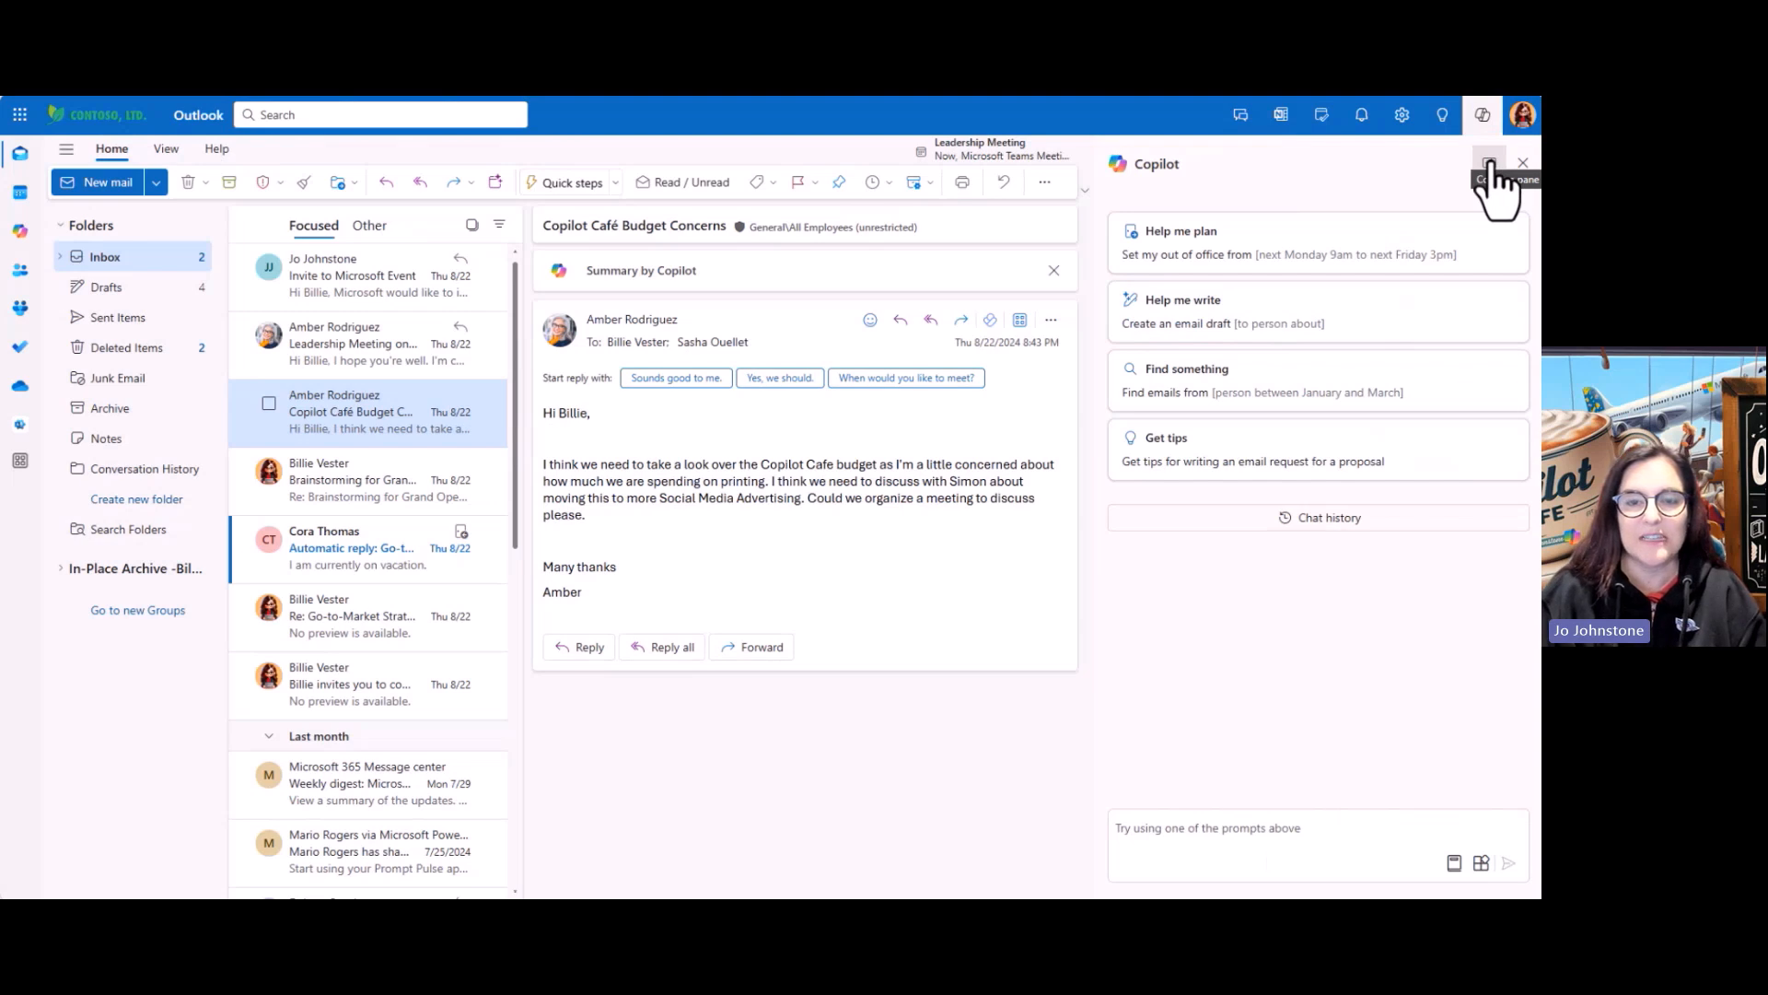
pyautogui.click(1491, 167)
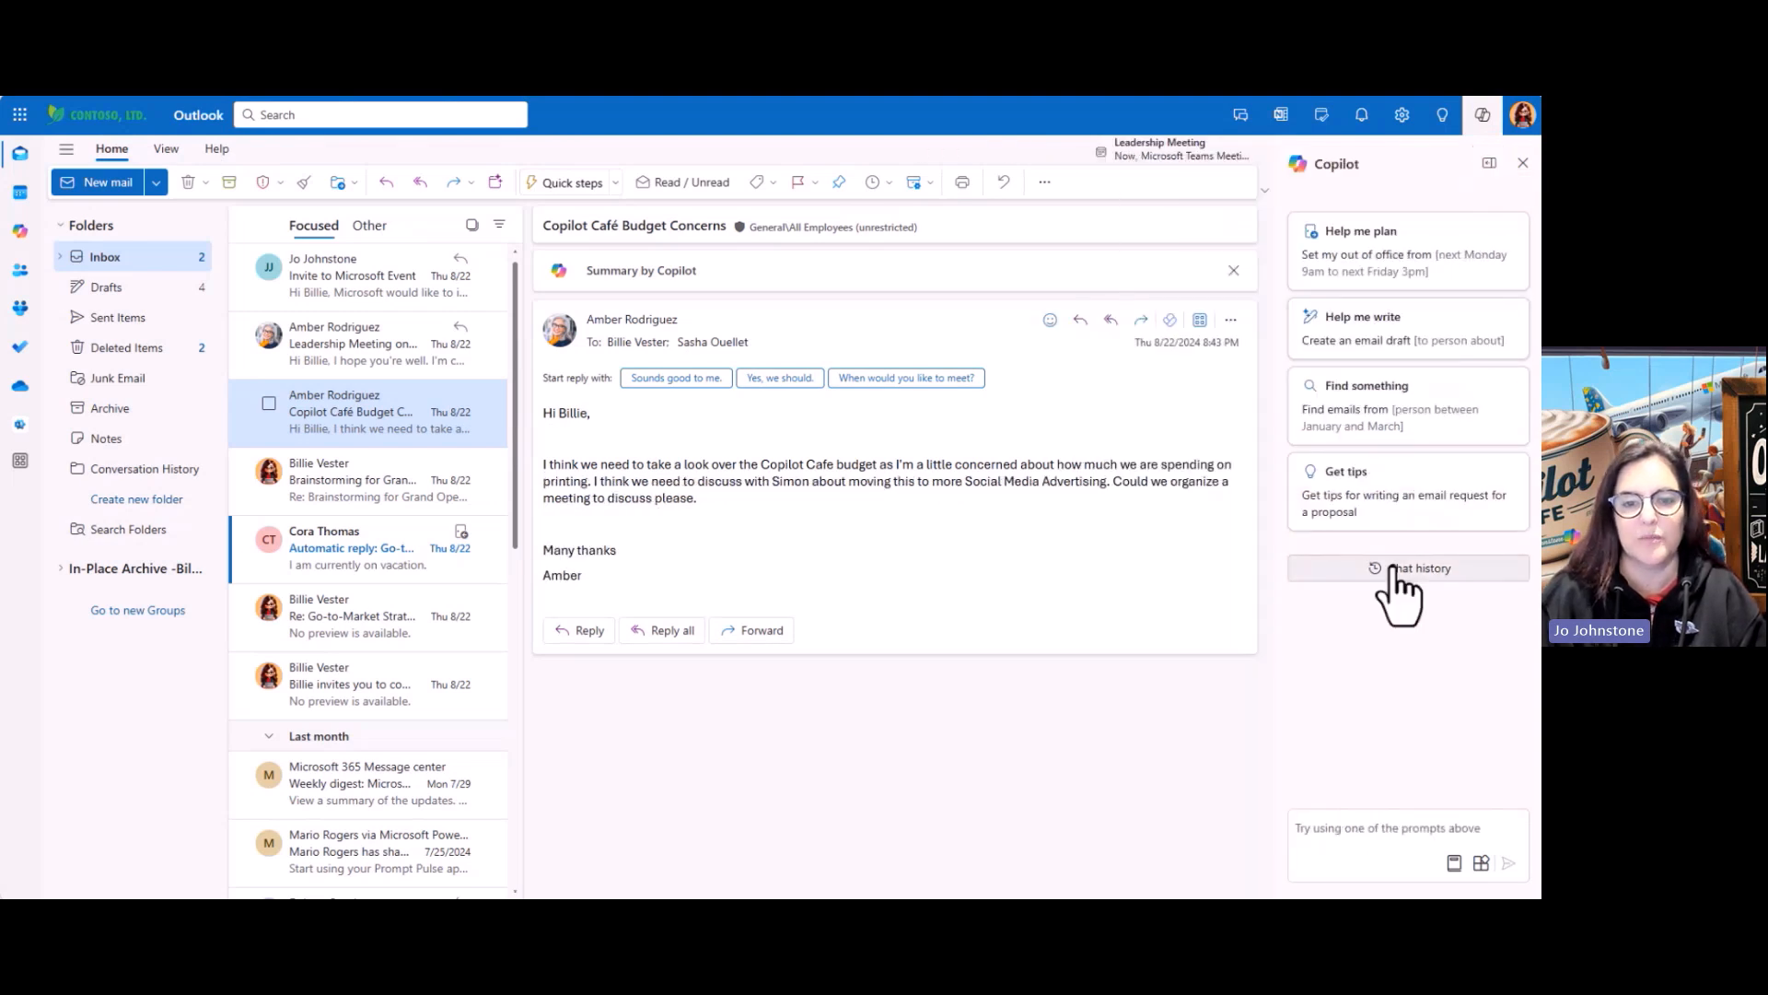
# Browse Copilot's Understand, Do, Ask and Catch Up prompt suggestions
pyautogui.click(1454, 866)
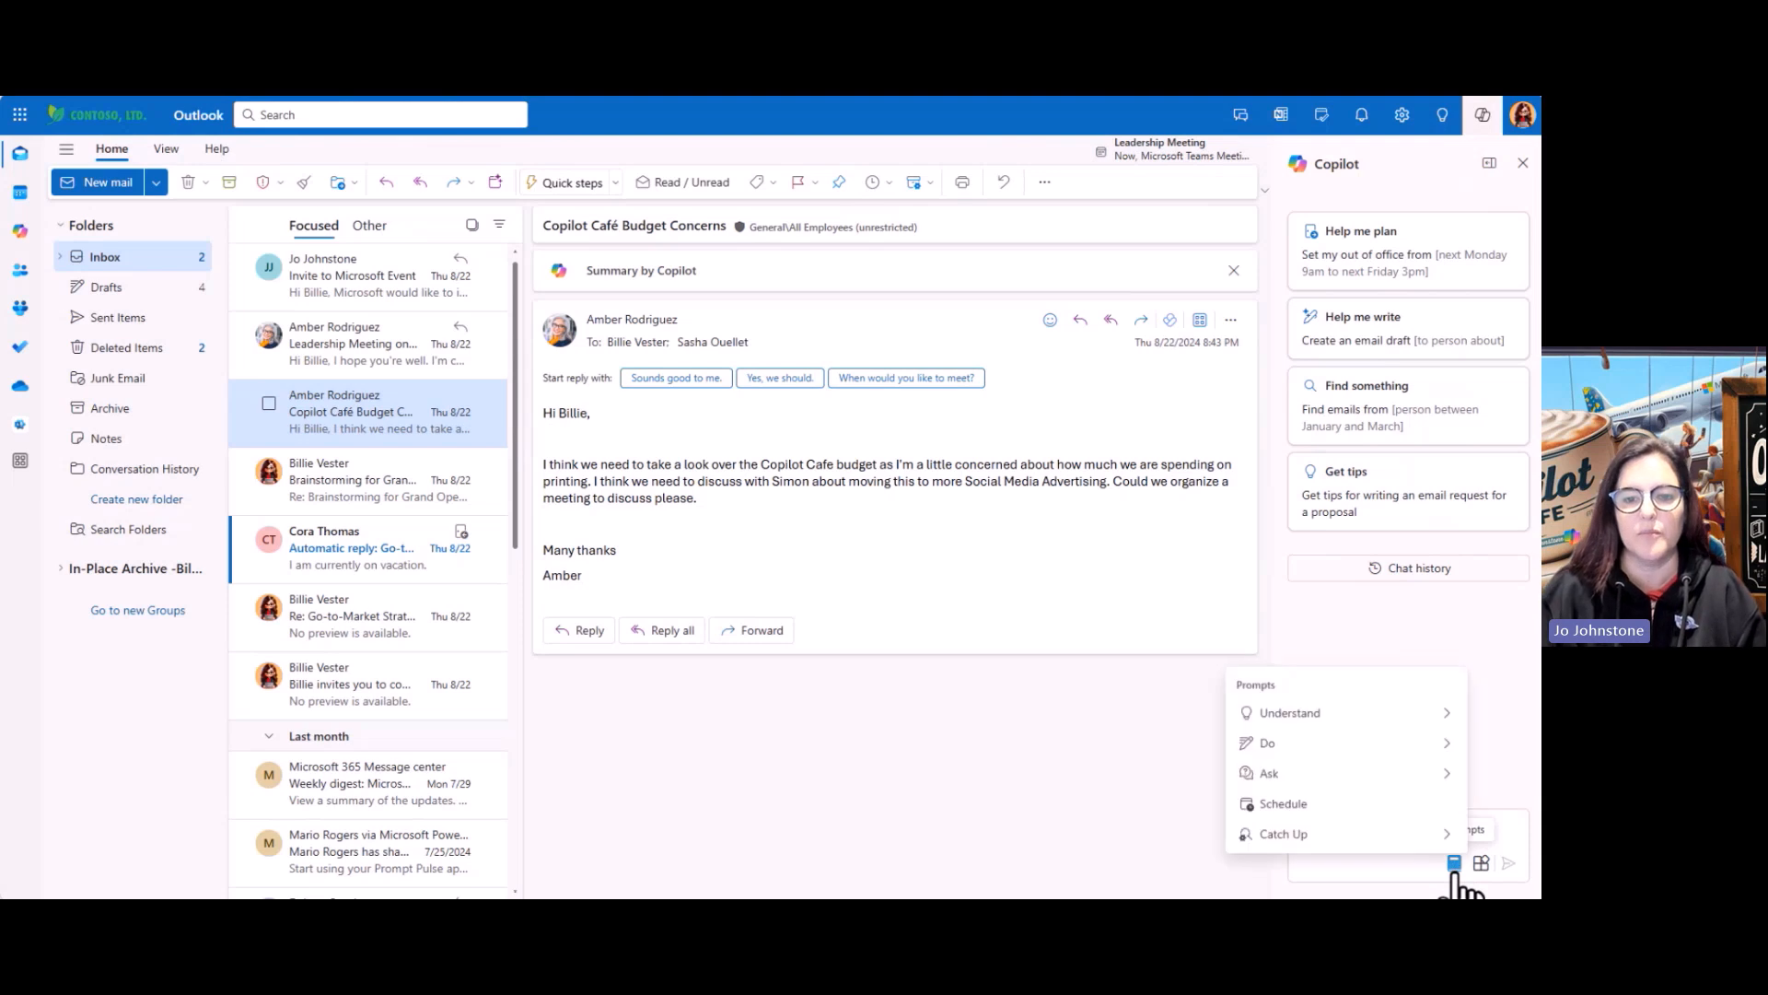
pyautogui.click(1344, 711)
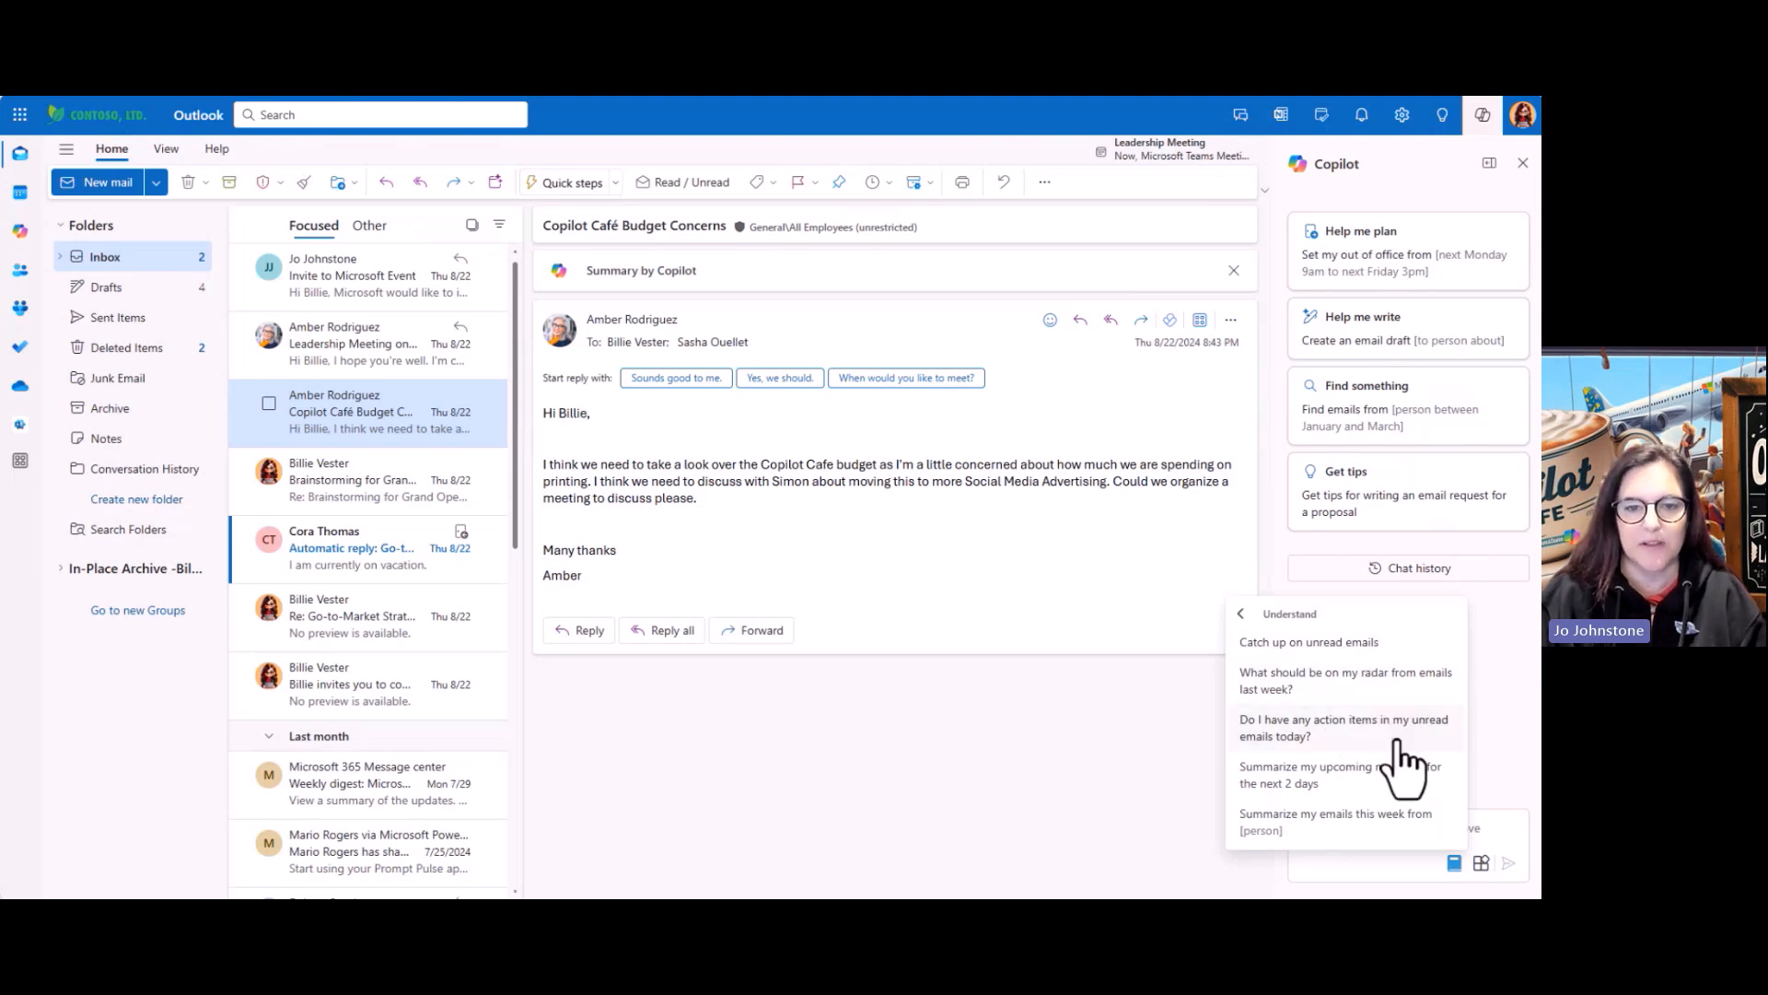
pyautogui.click(1242, 616)
pyautogui.click(1364, 738)
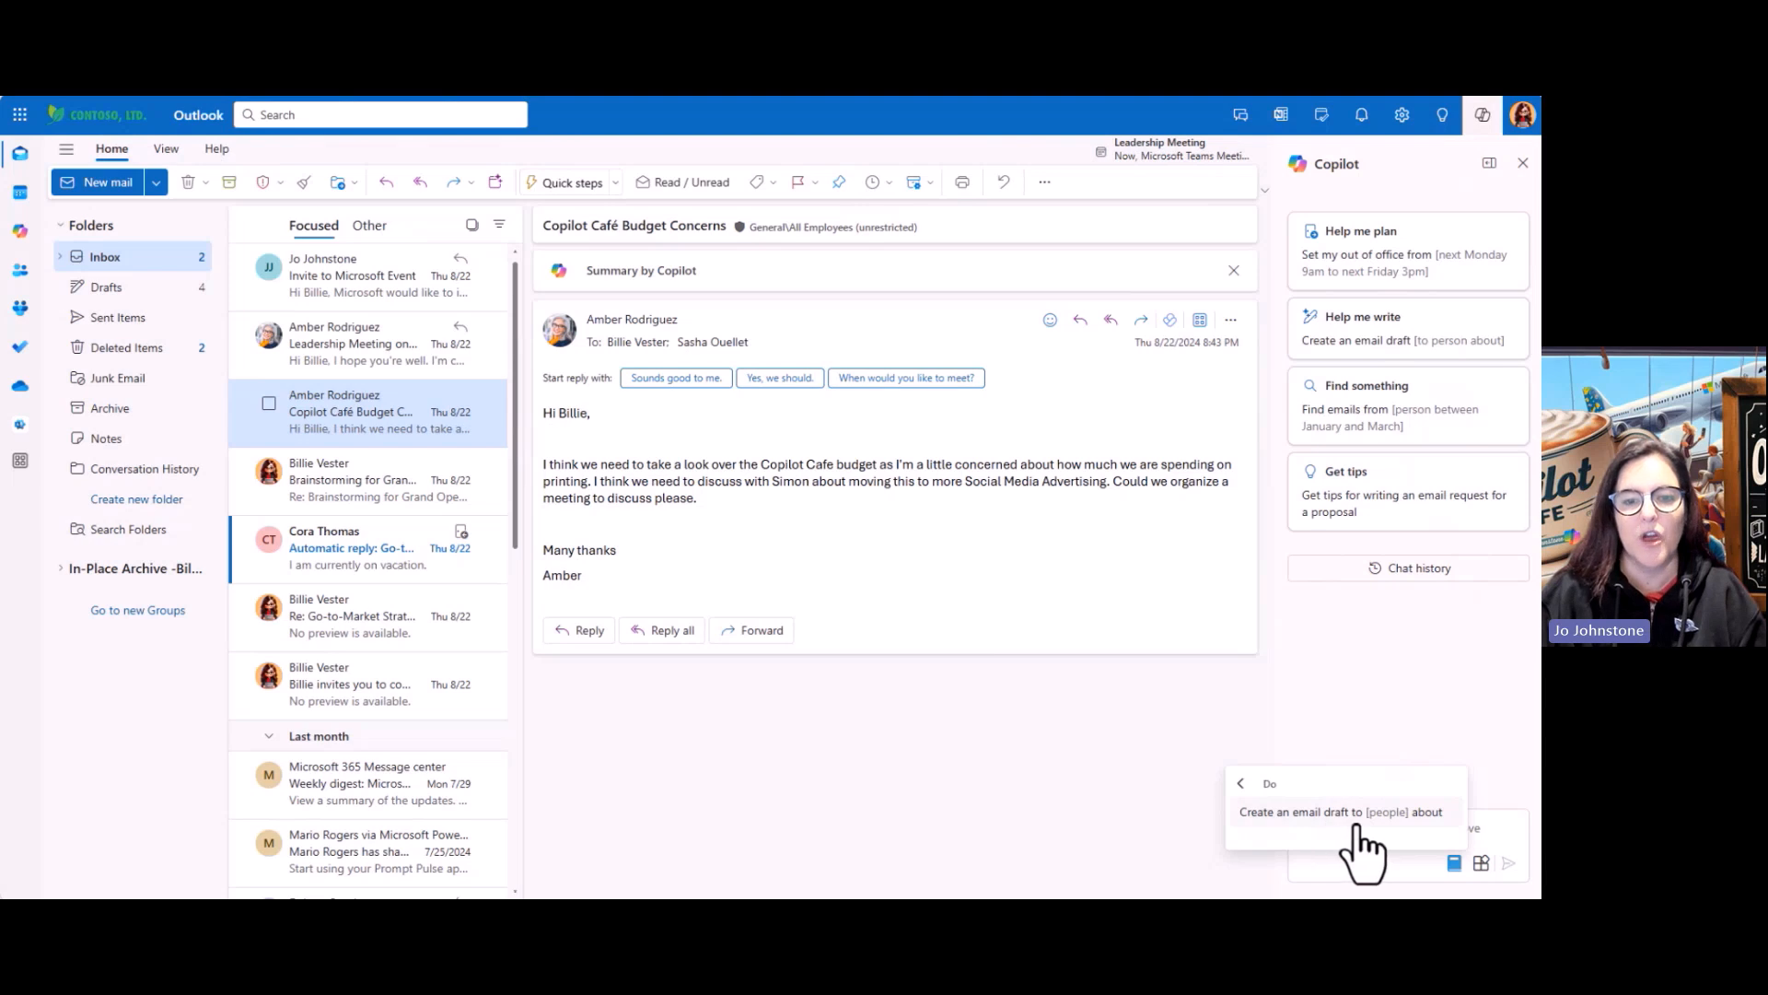
pyautogui.click(1242, 785)
pyautogui.click(1327, 803)
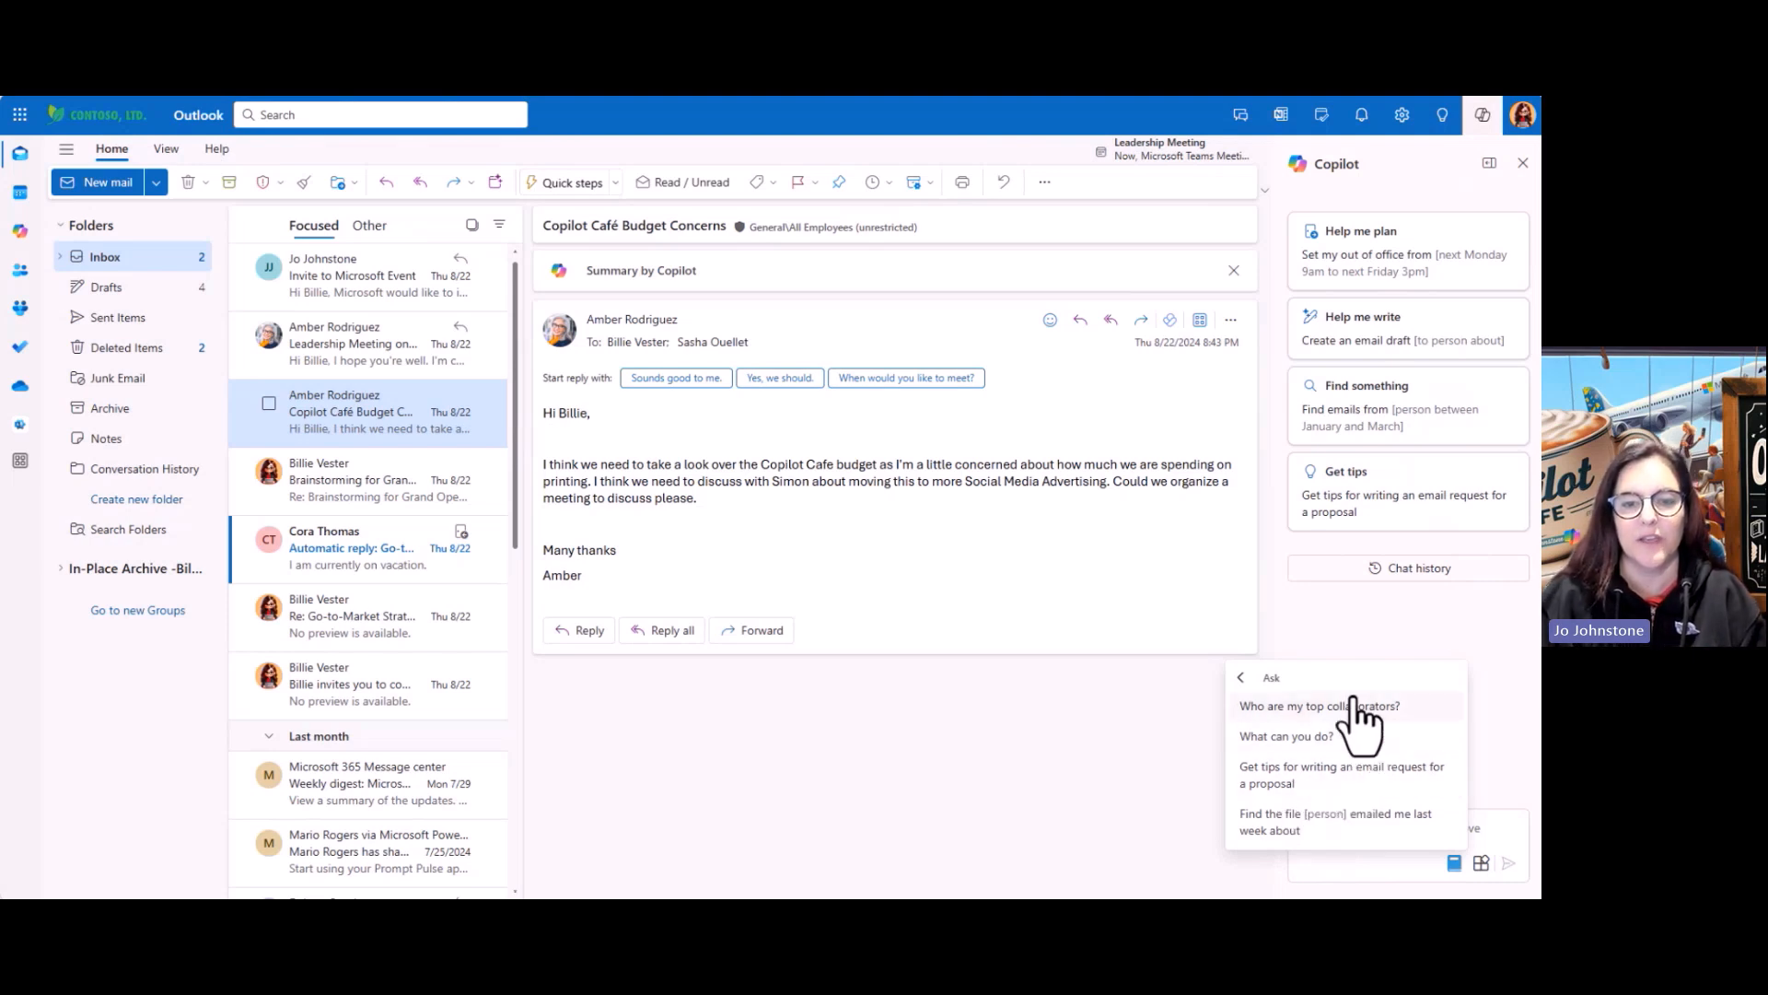
pyautogui.click(1243, 679)
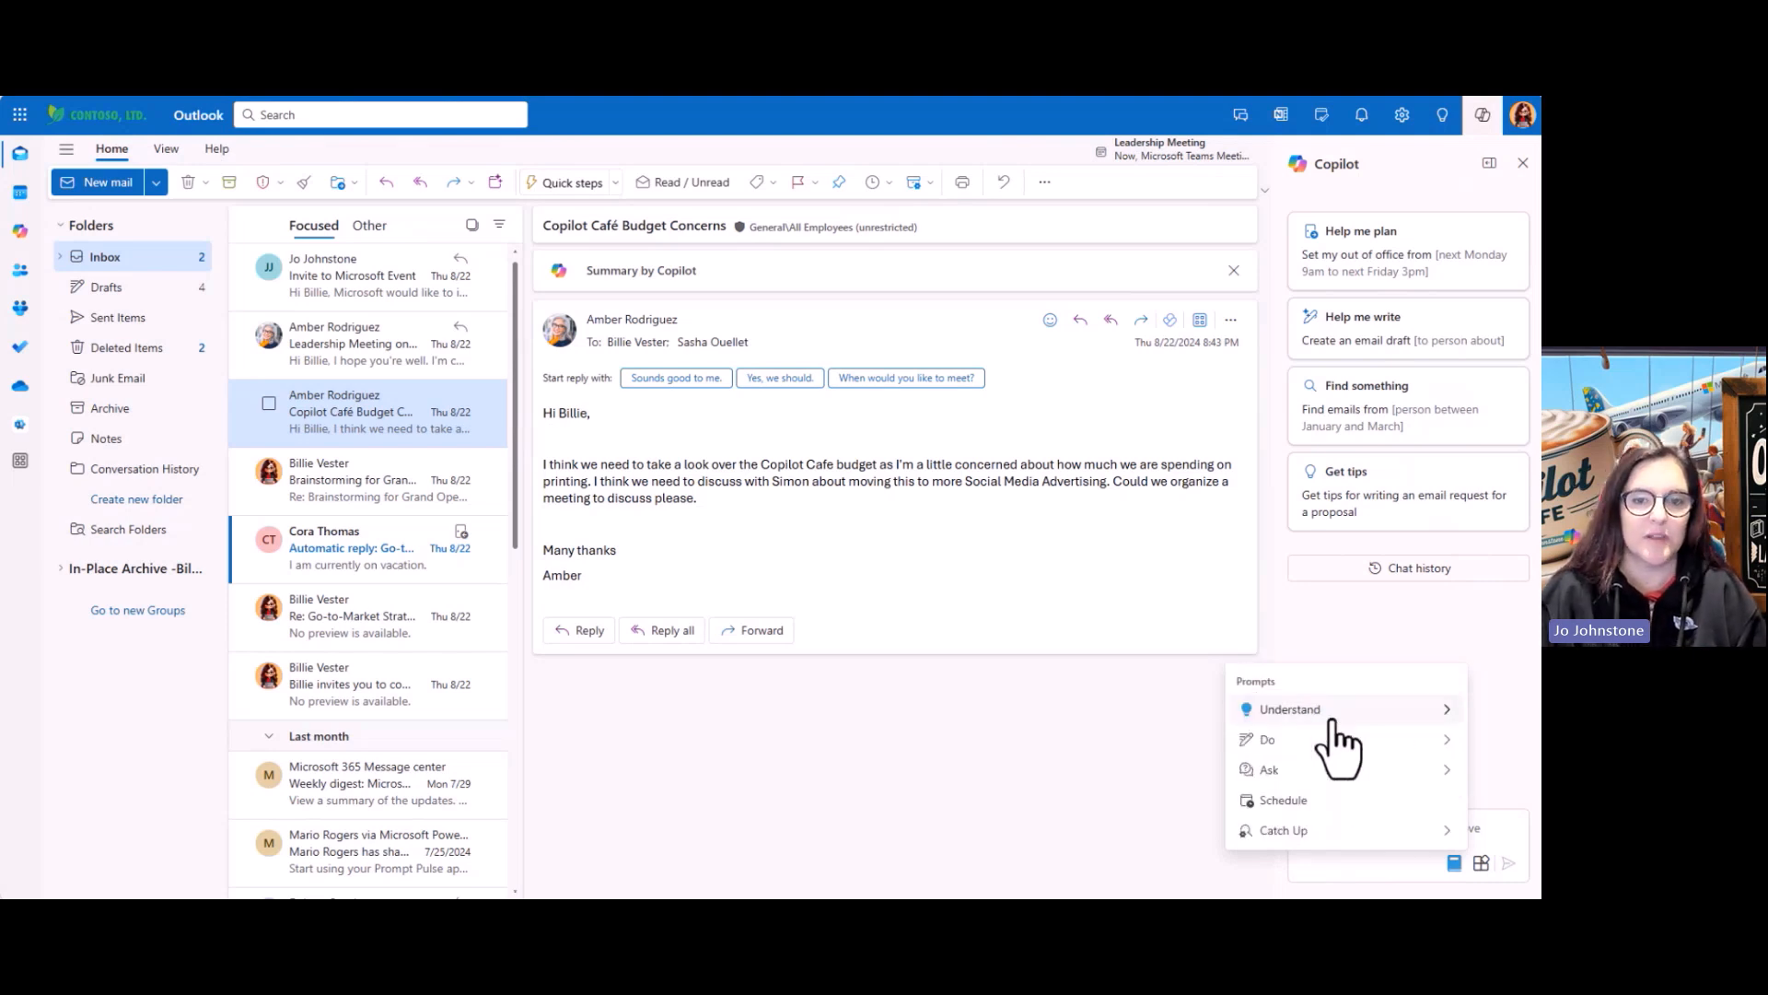
pyautogui.click(1308, 829)
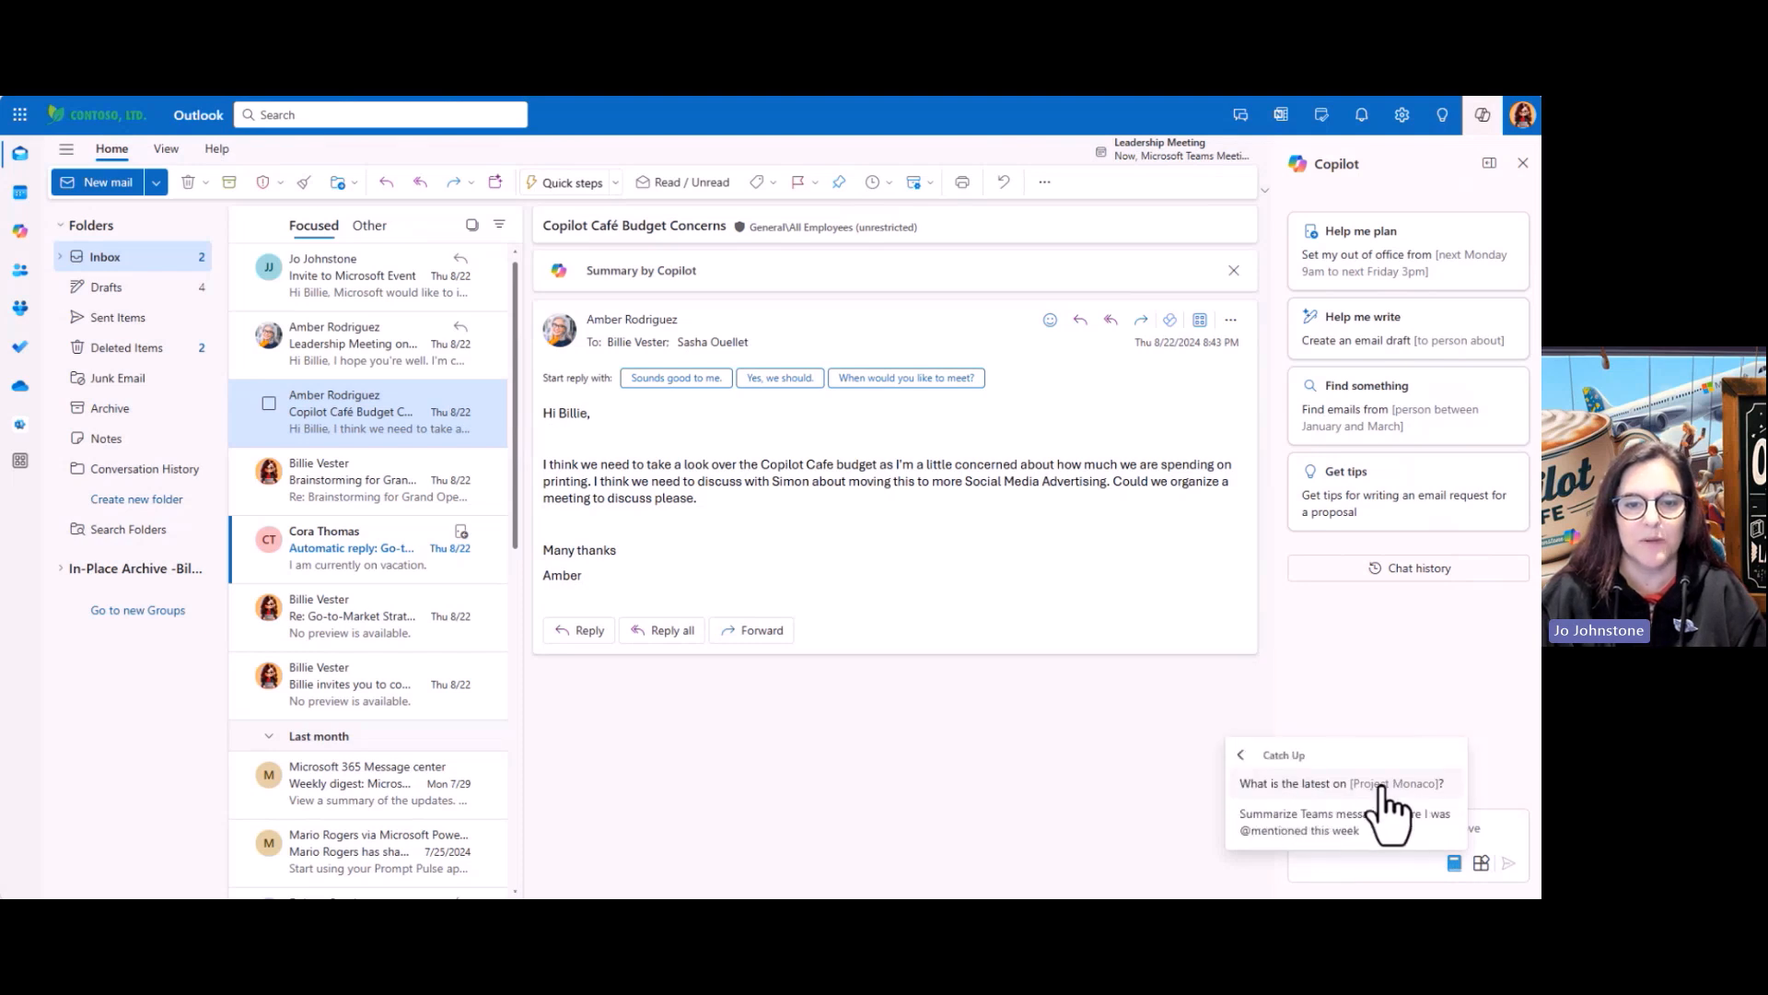
# Ask Copilot 'What is the latest on Copilot cafe budget?' and read its budget document summary
pyautogui.click(1317, 784)
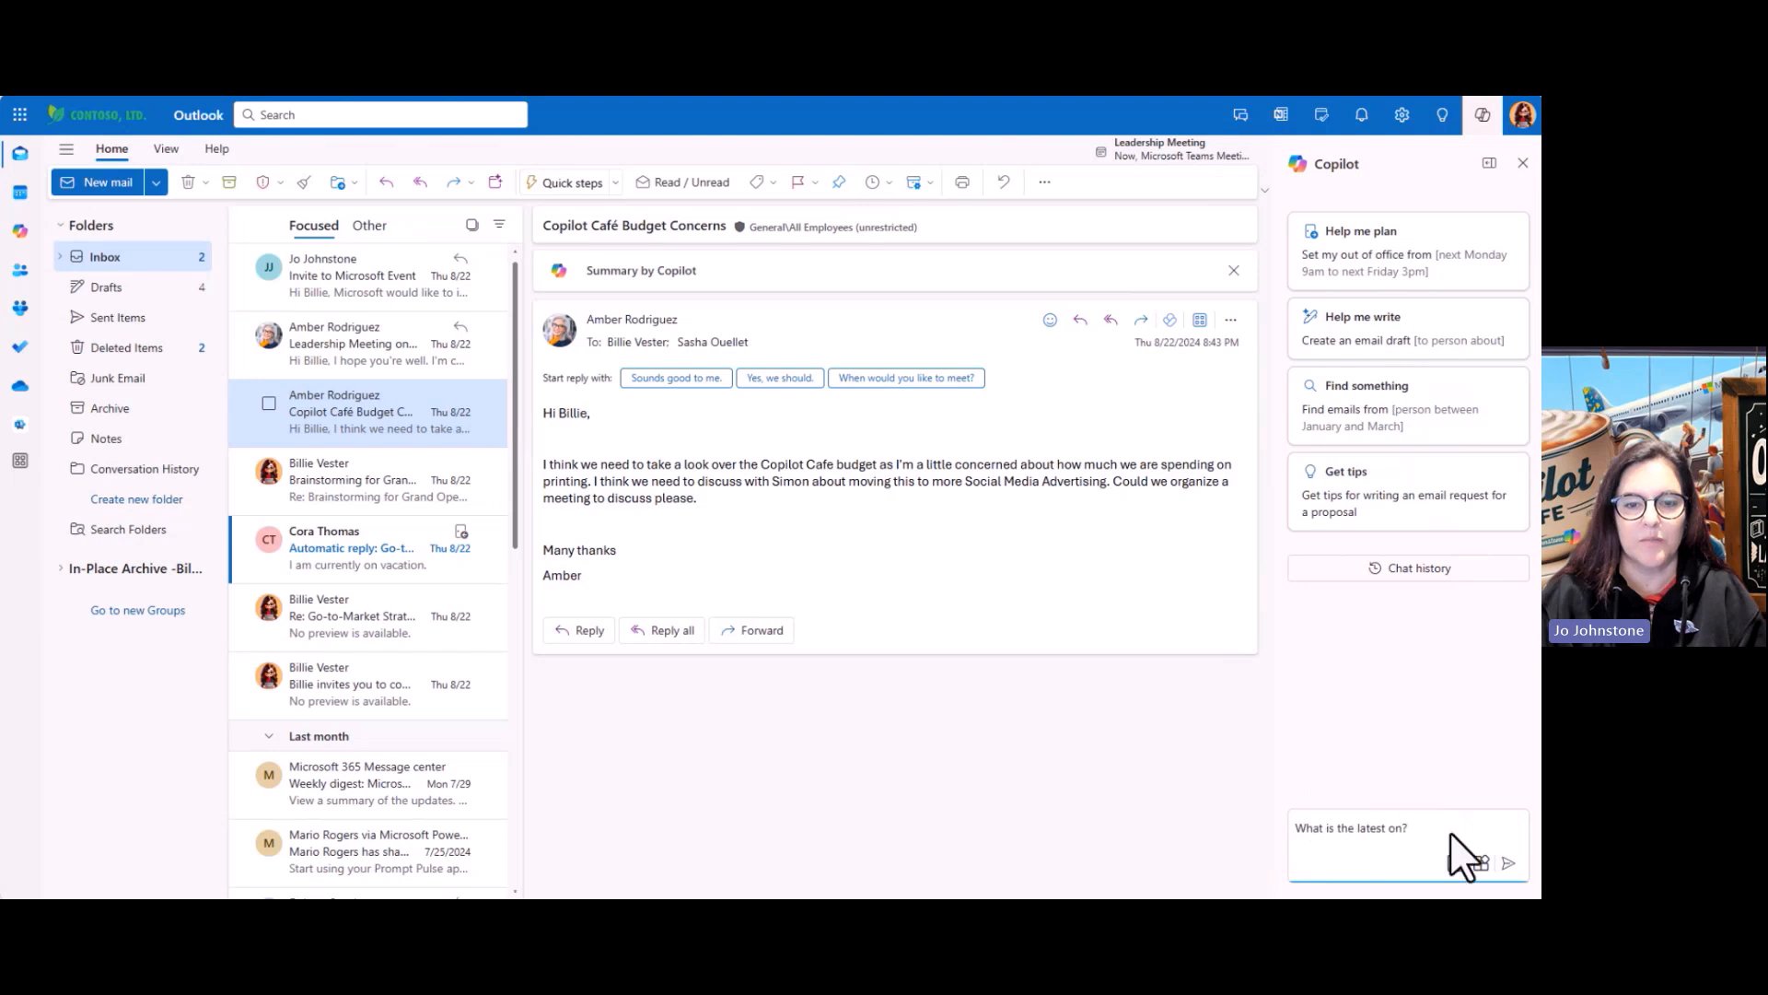
pyautogui.press('BackSpace')
pyautogui.write('C')
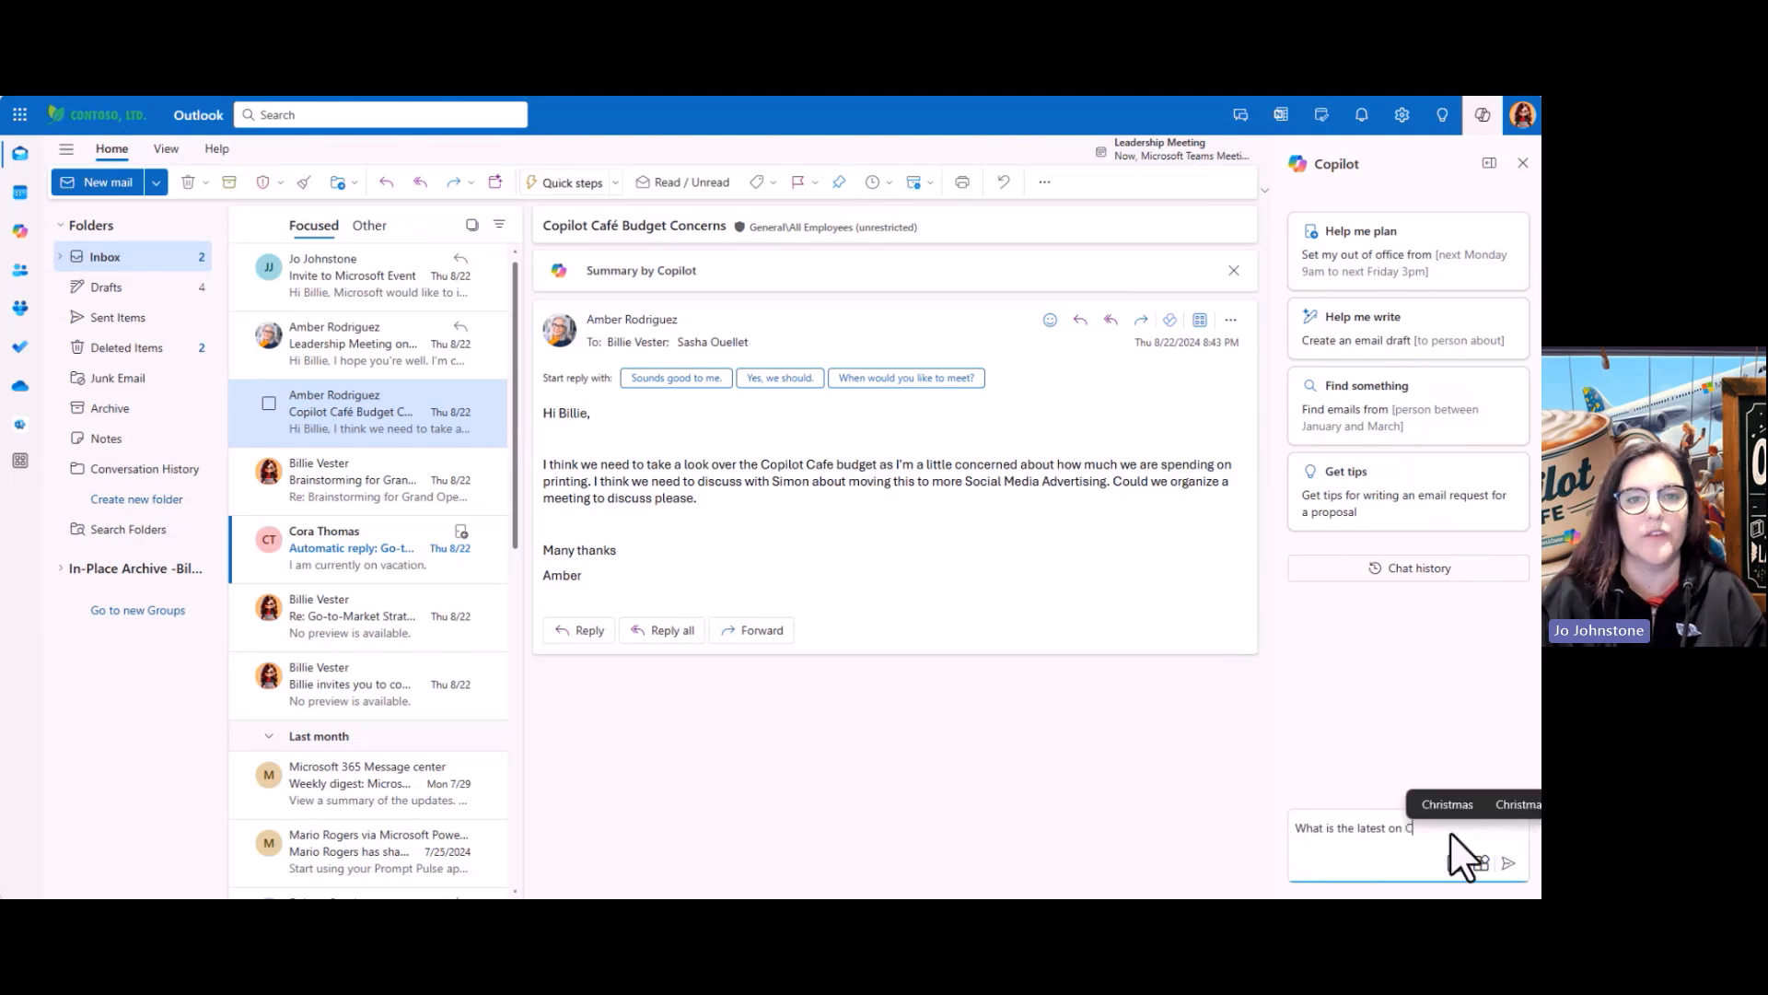
pyautogui.write('opilot c')
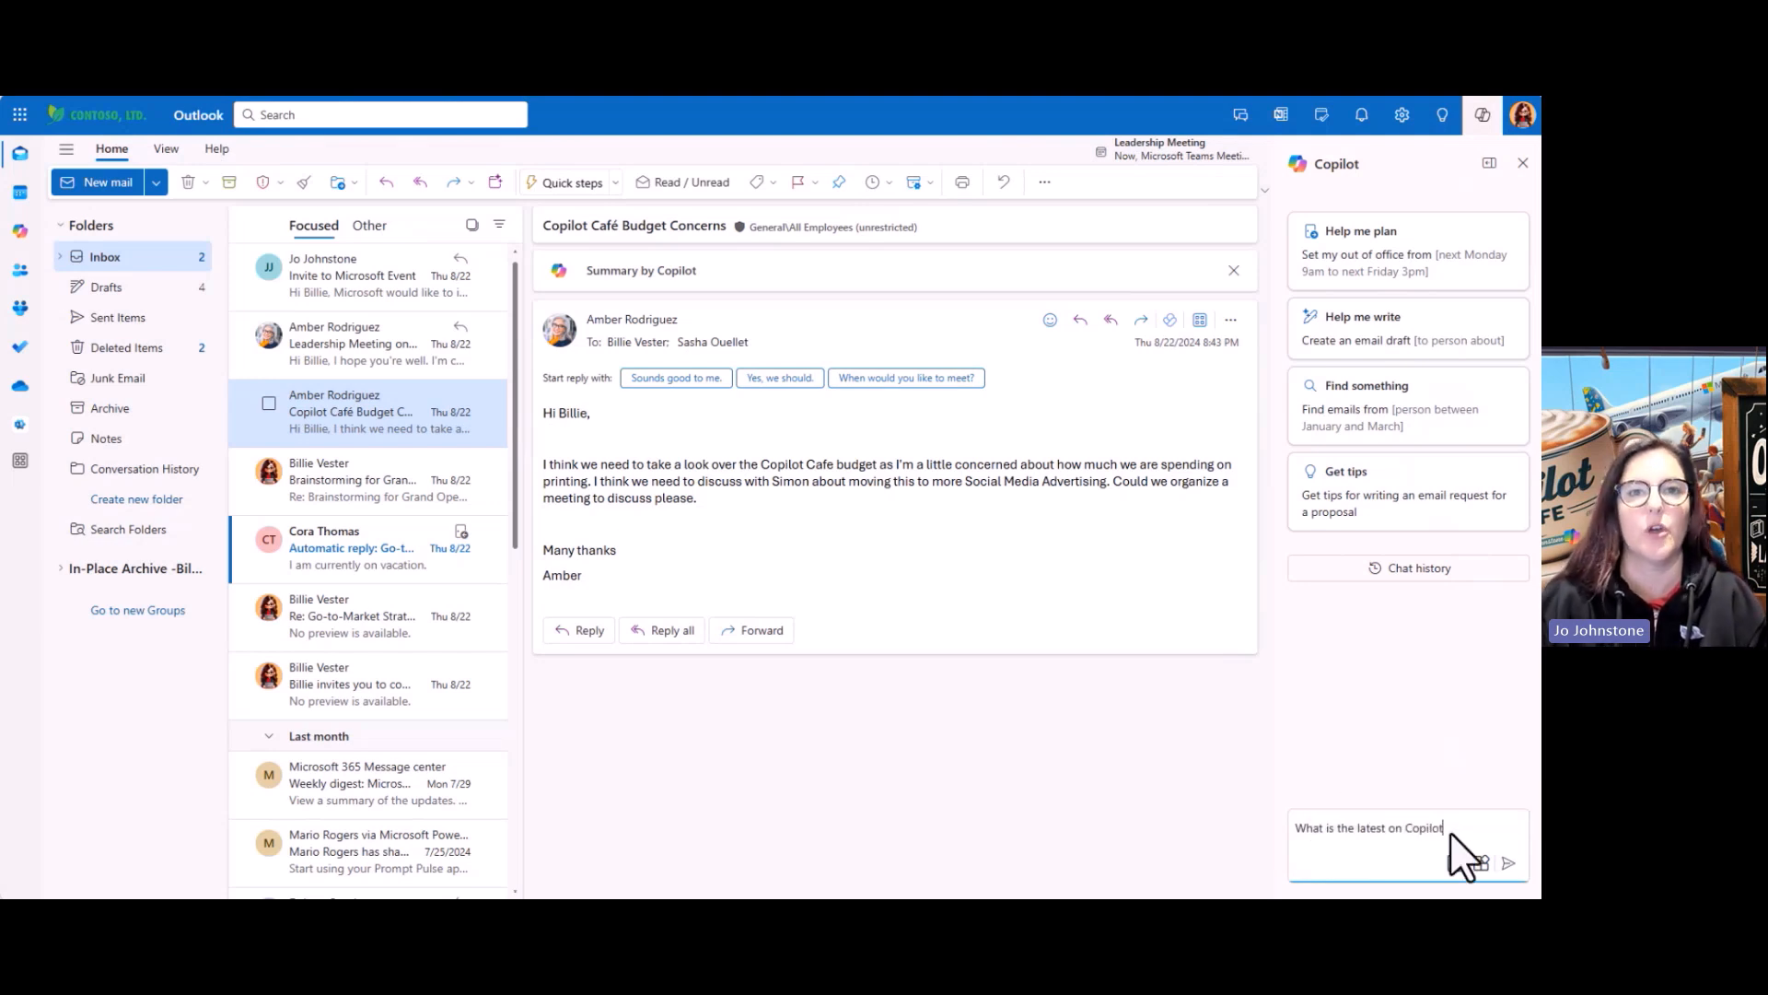
pyautogui.write('afe')
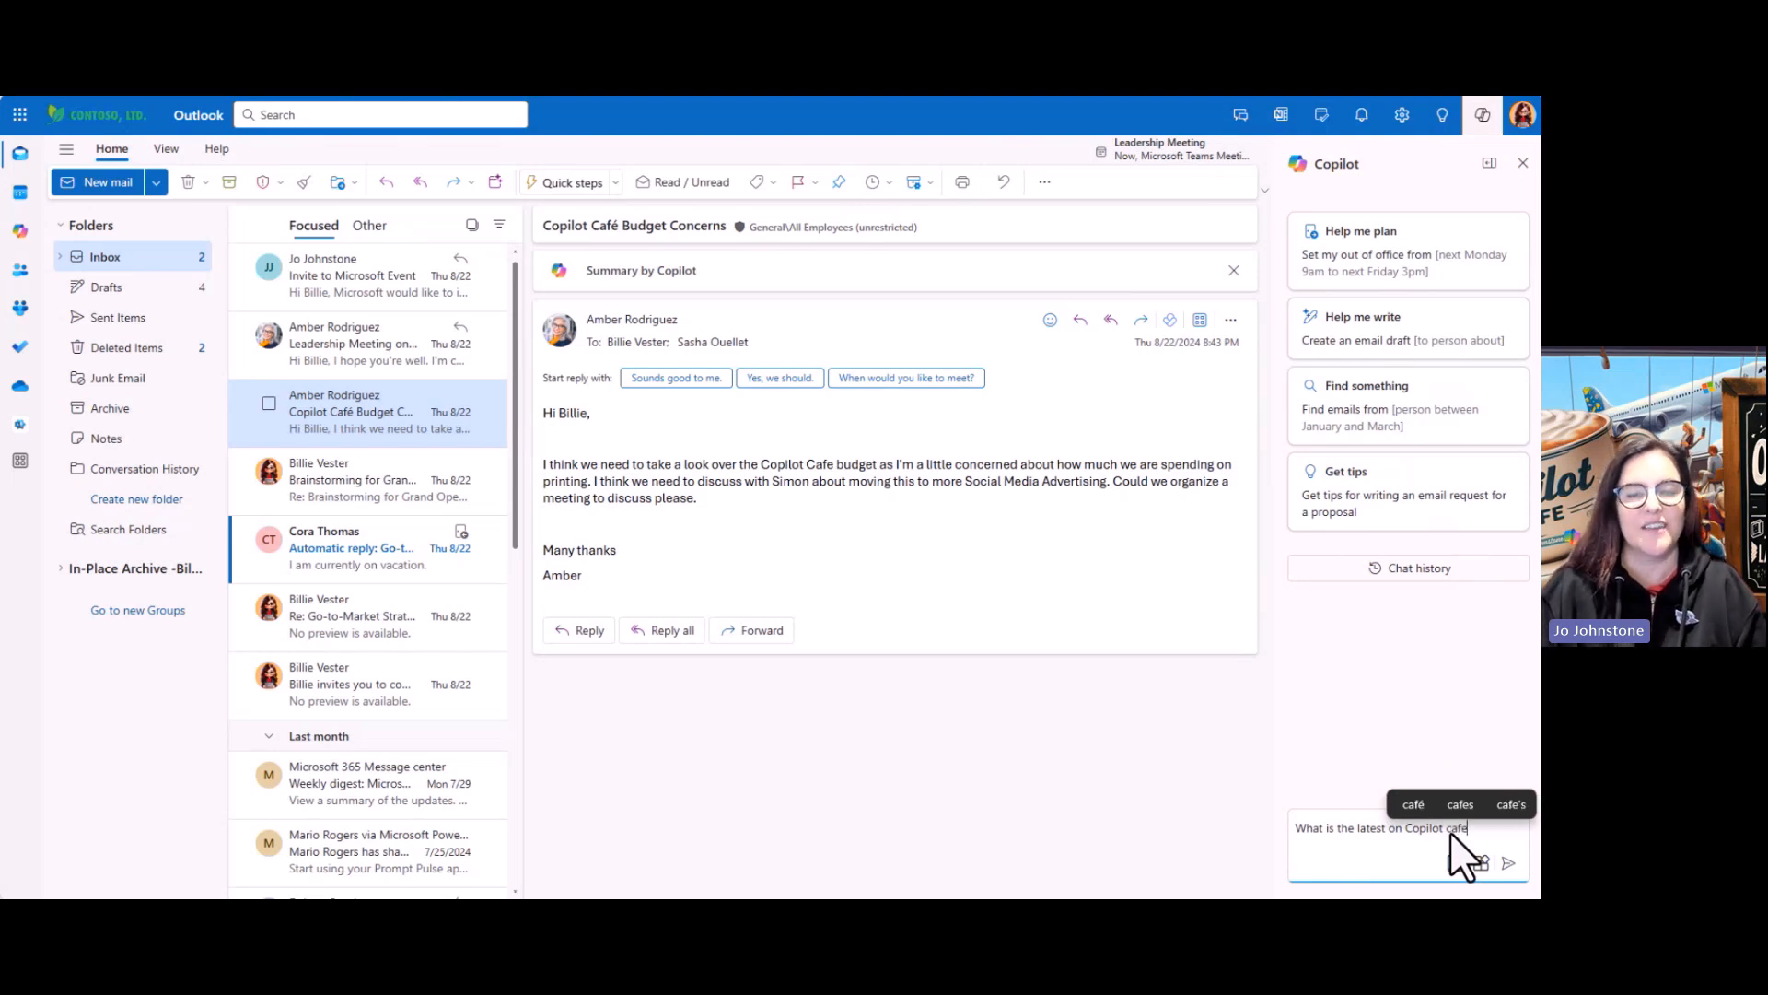
pyautogui.write(' budget?')
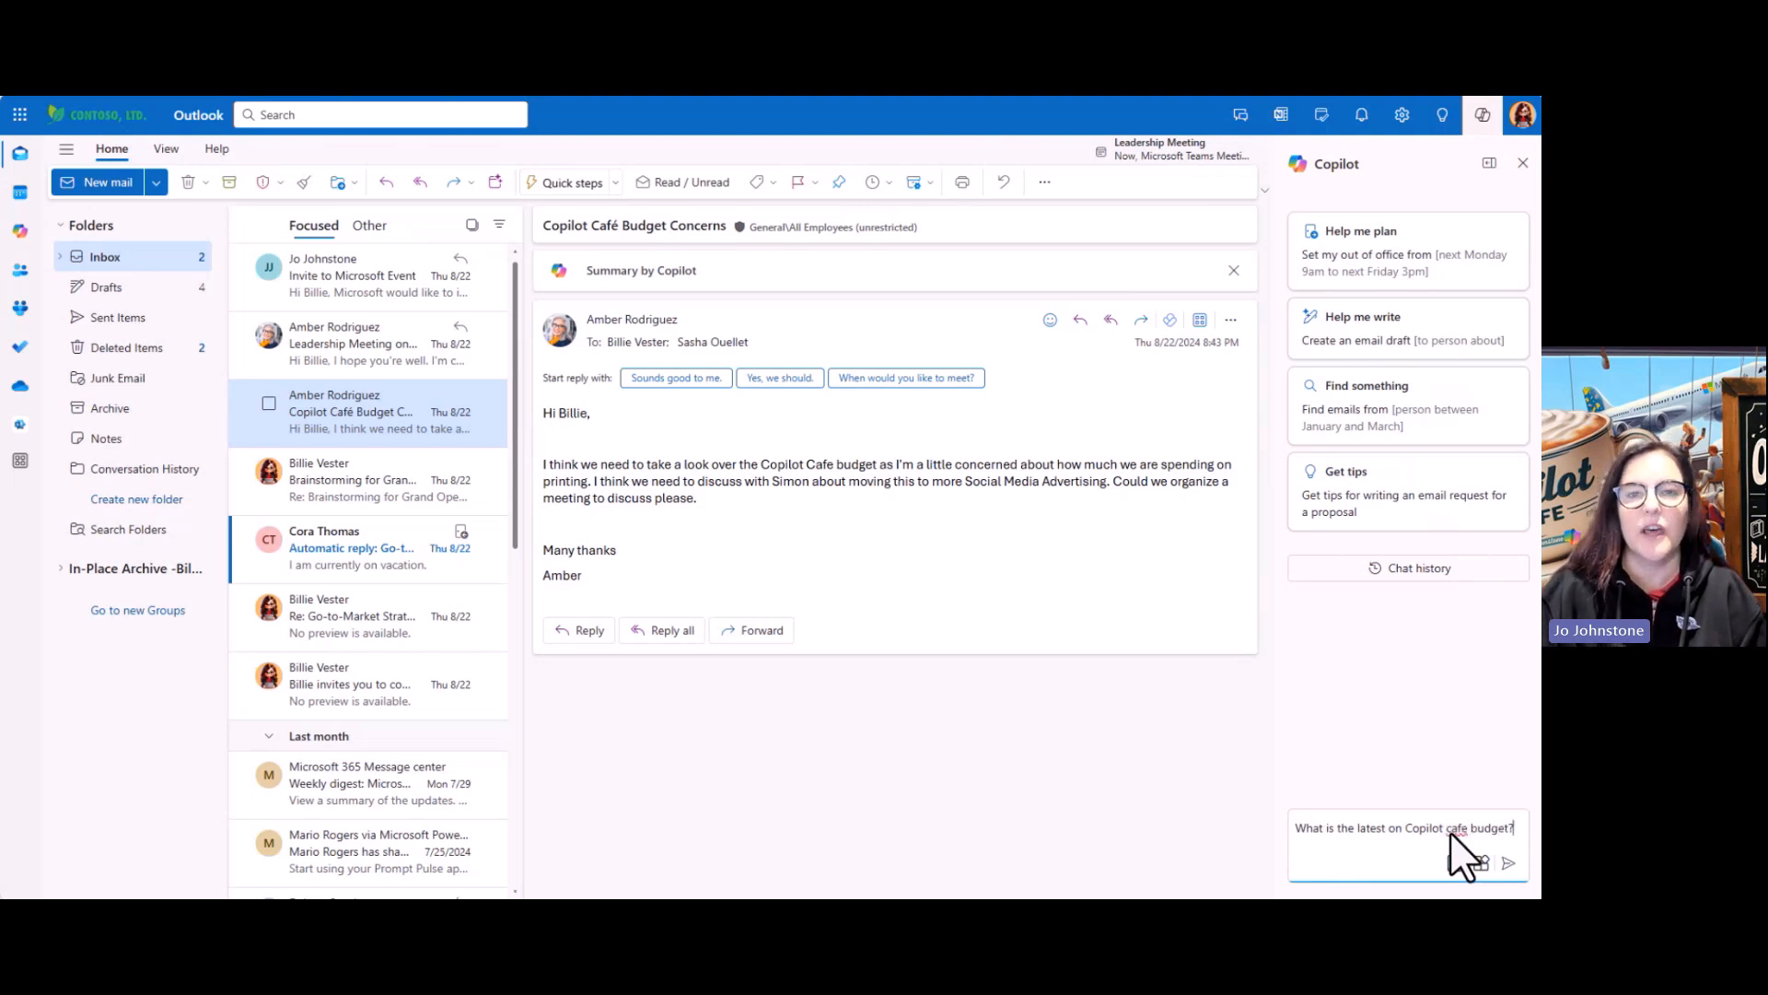
pyautogui.press('Return')
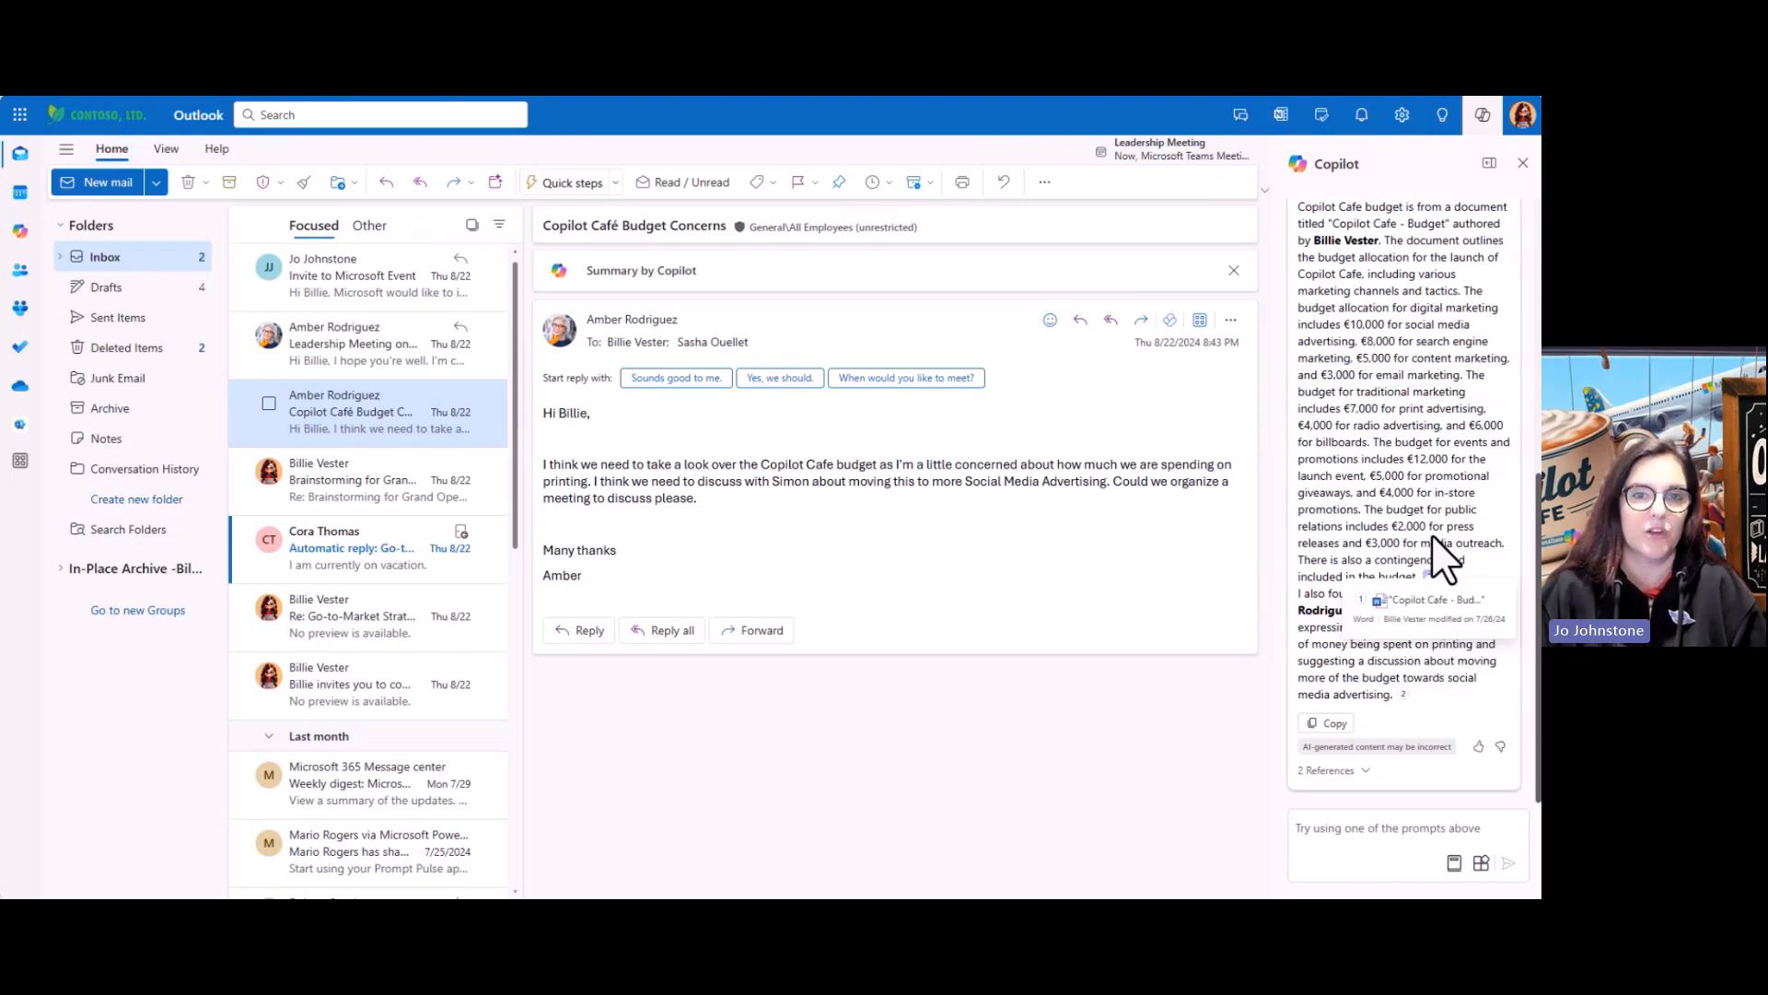
pyautogui.scroll(5, 1434, 497)
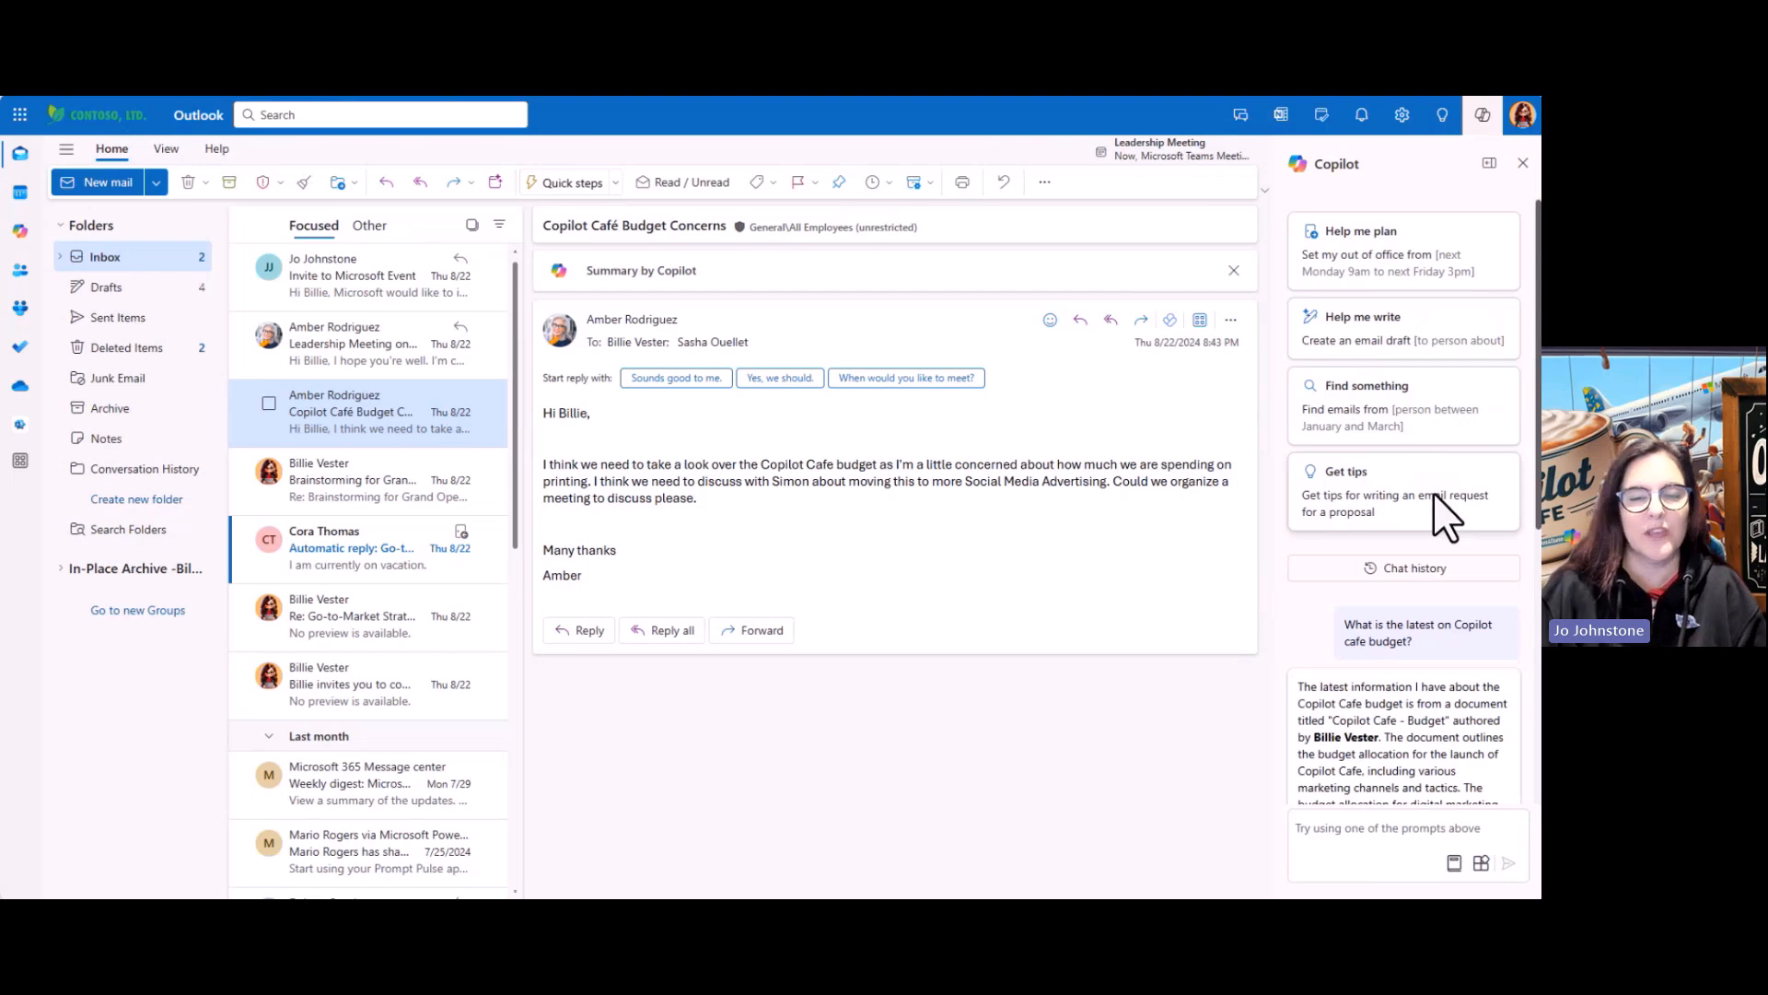
pyautogui.scroll(-5, 1443, 516)
pyautogui.scroll(2, 1443, 515)
pyautogui.scroll(3, 1442, 514)
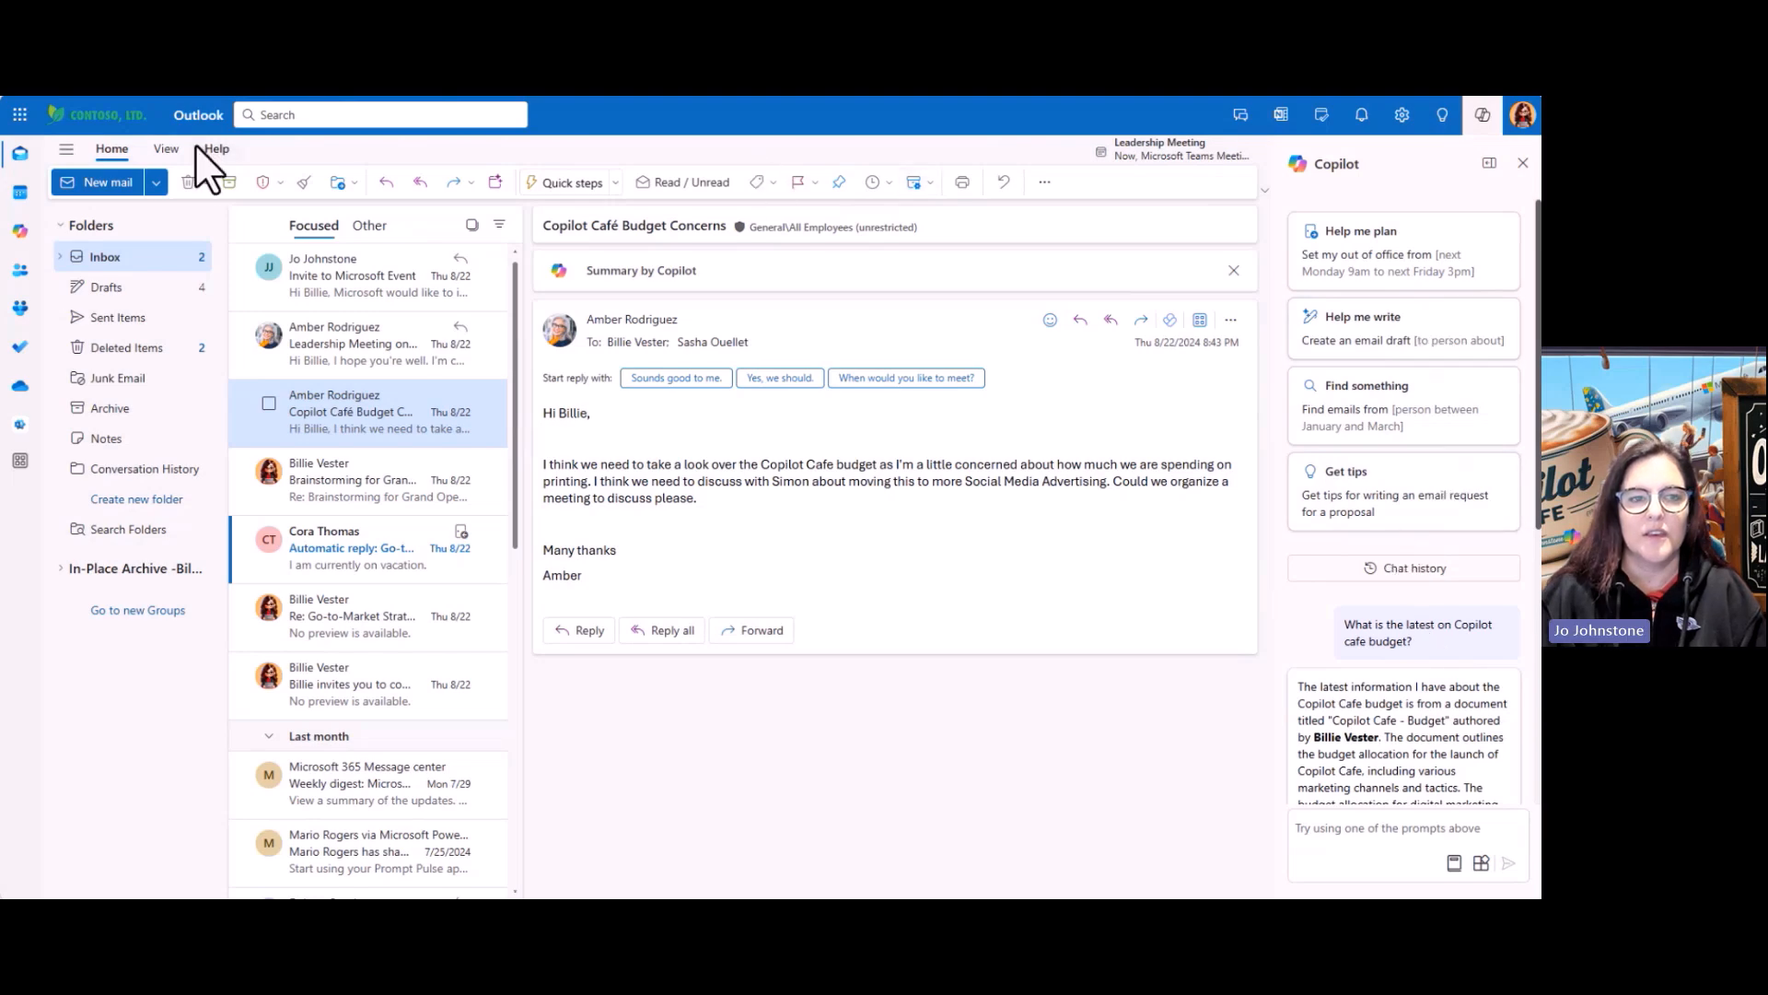
# From the calendar, ask Copilot when the next meeting on Copilot training is
pyautogui.click(20, 194)
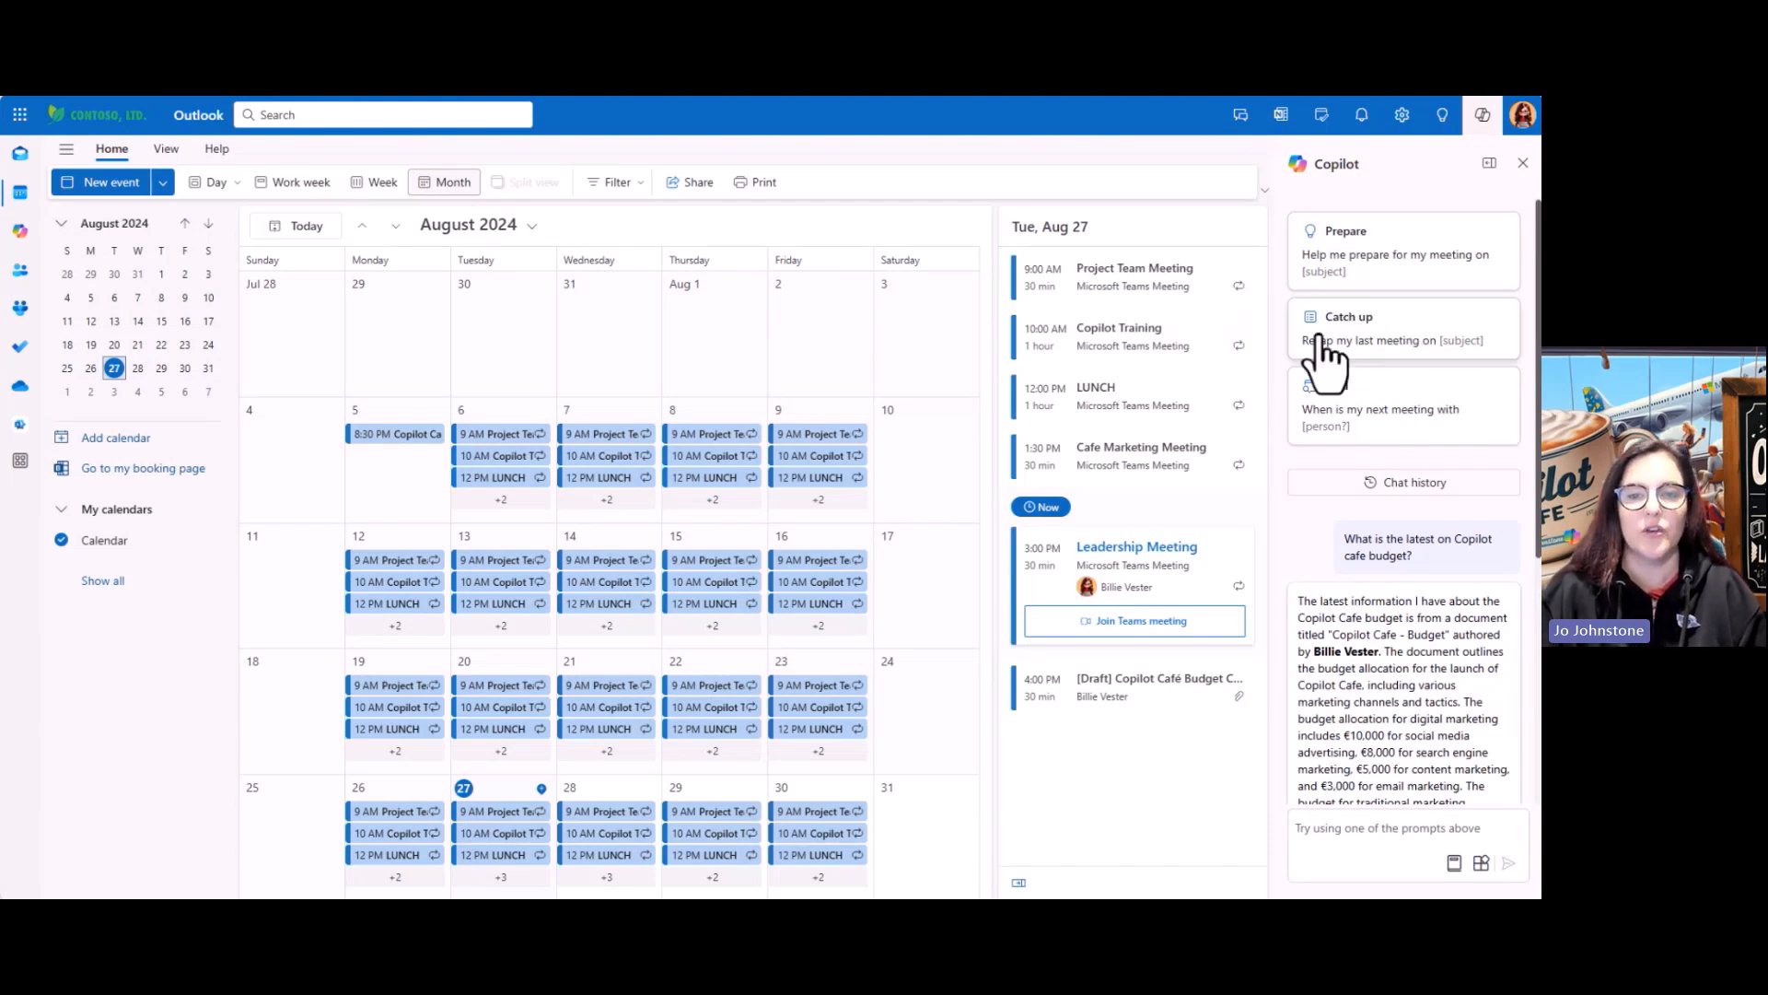
pyautogui.click(1388, 431)
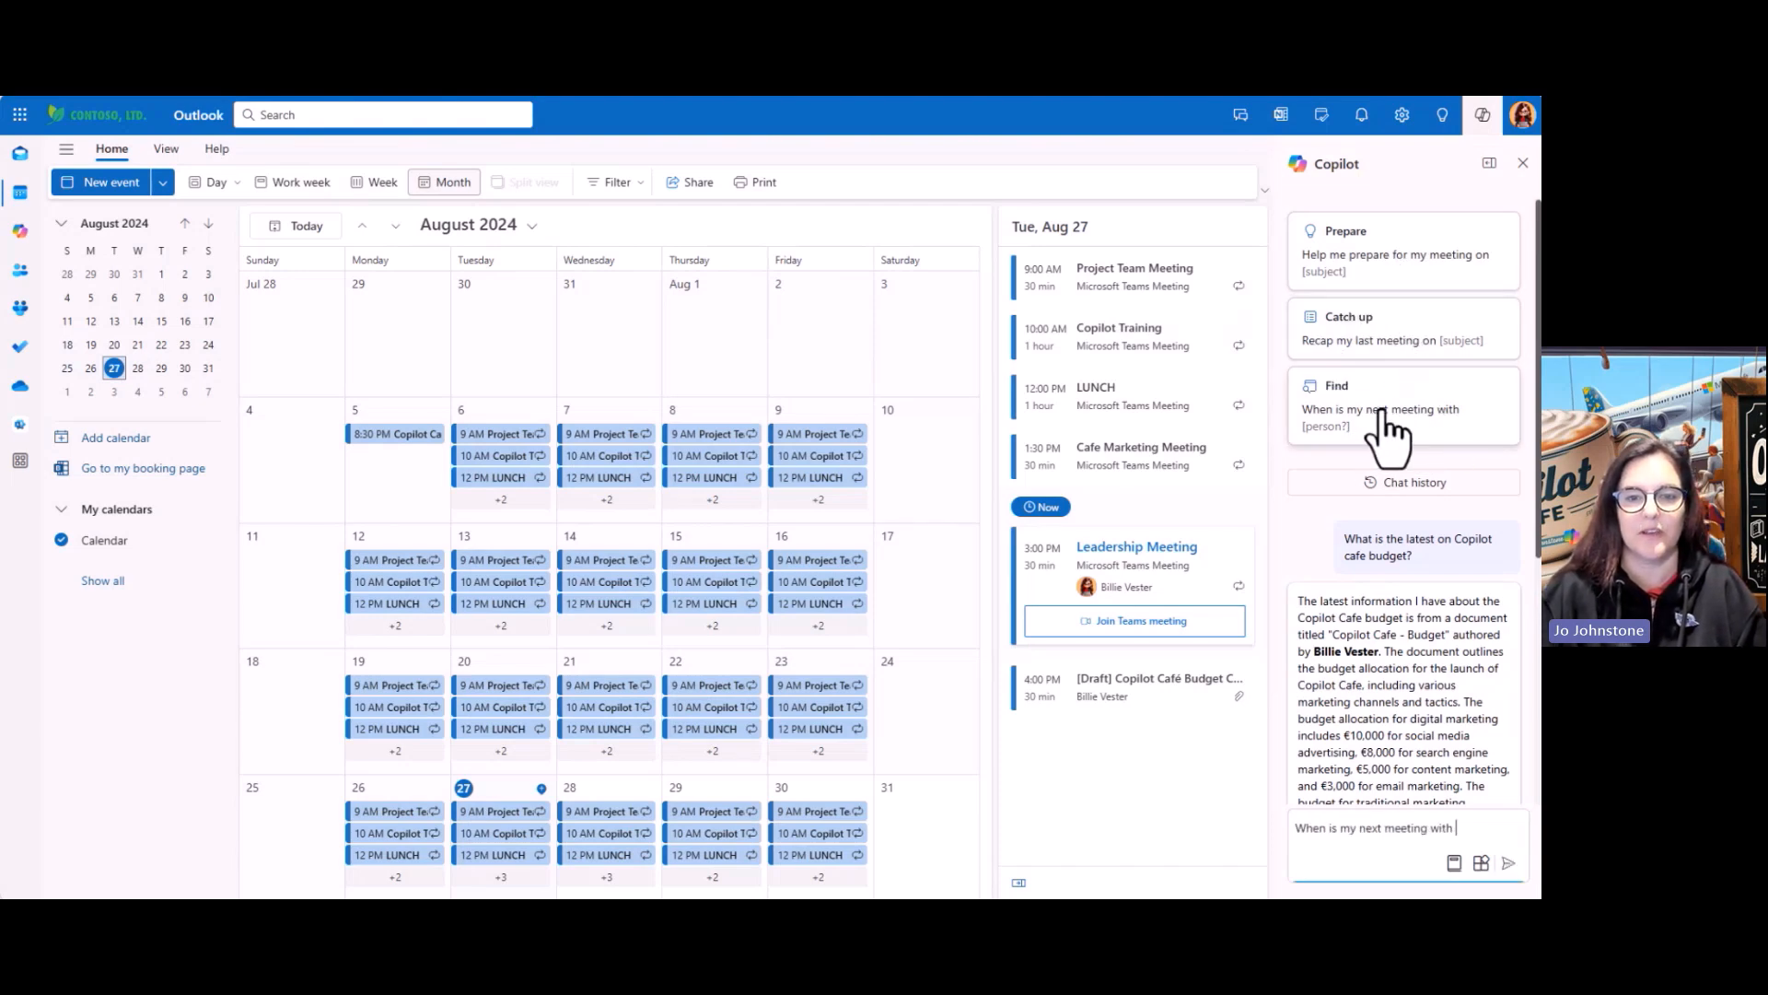
pyautogui.press('BackSpace')
pyautogui.press('BackSpace')
pyautogui.press('BackSpace')
pyautogui.press('BackSpace')
pyautogui.press('BackSpace')
pyautogui.write('on')
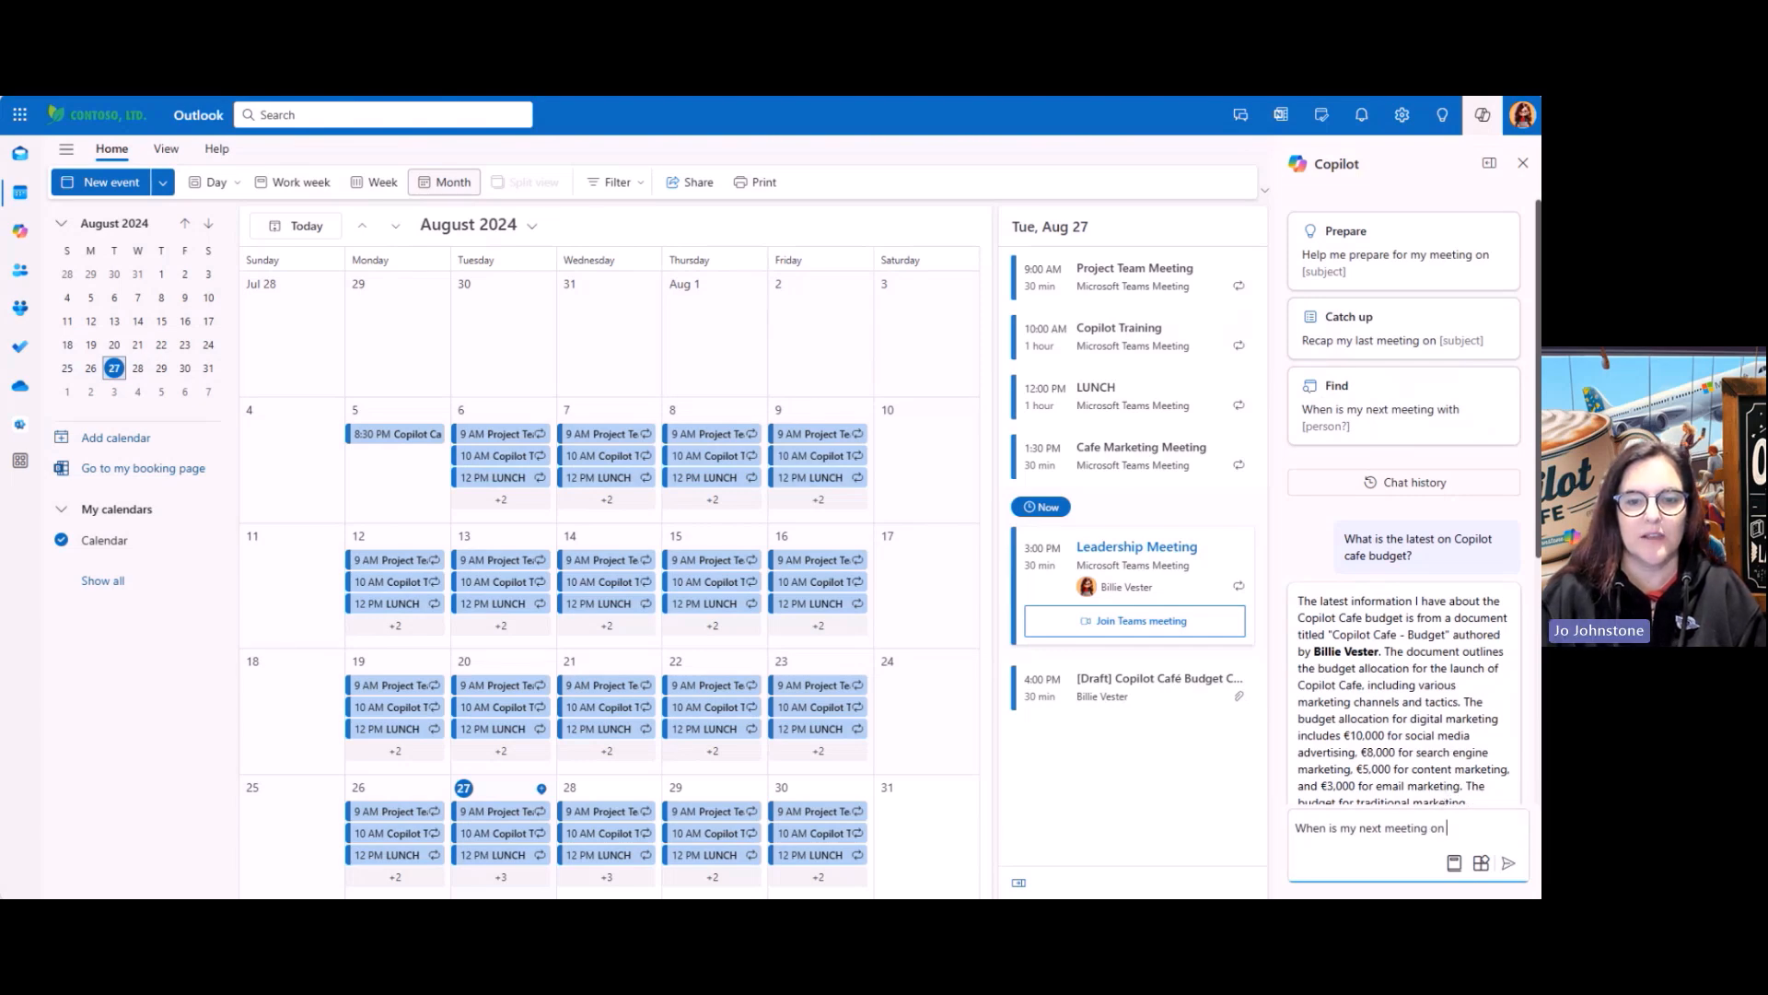
pyautogui.write(' Coilo')
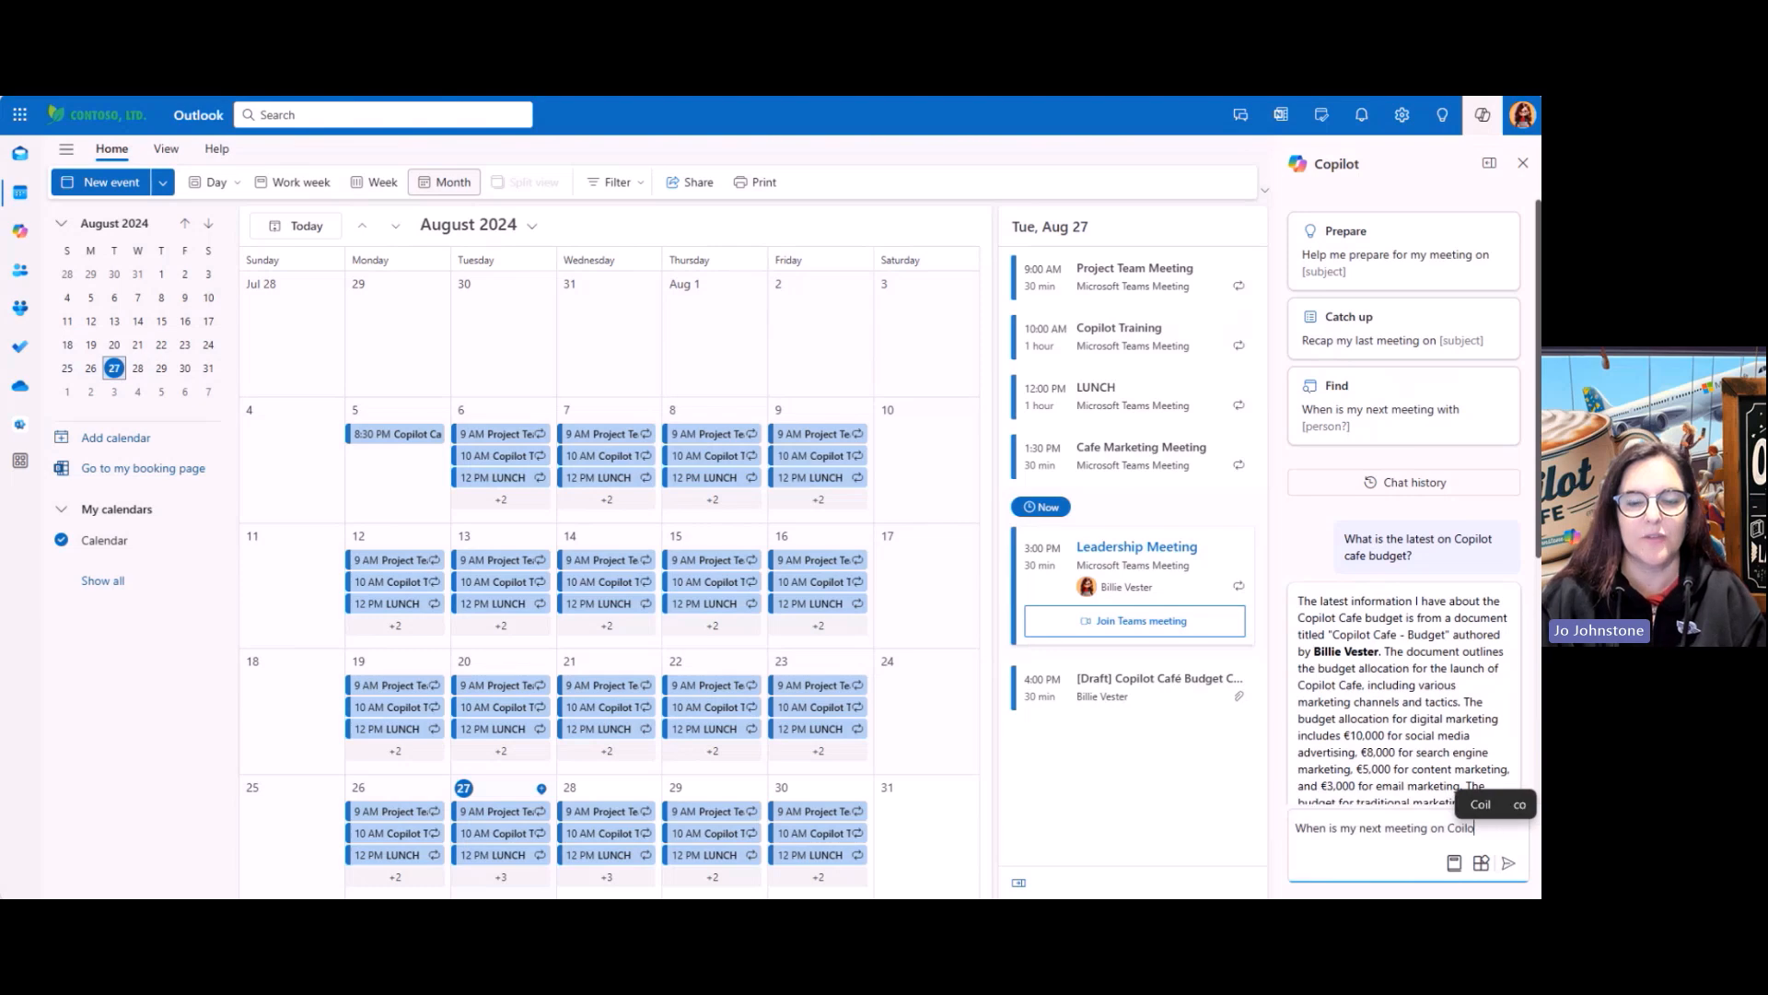
pyautogui.press('BackSpace')
pyautogui.press('BackSpace')
pyautogui.press('BackSpace')
pyautogui.write('pilot training ')
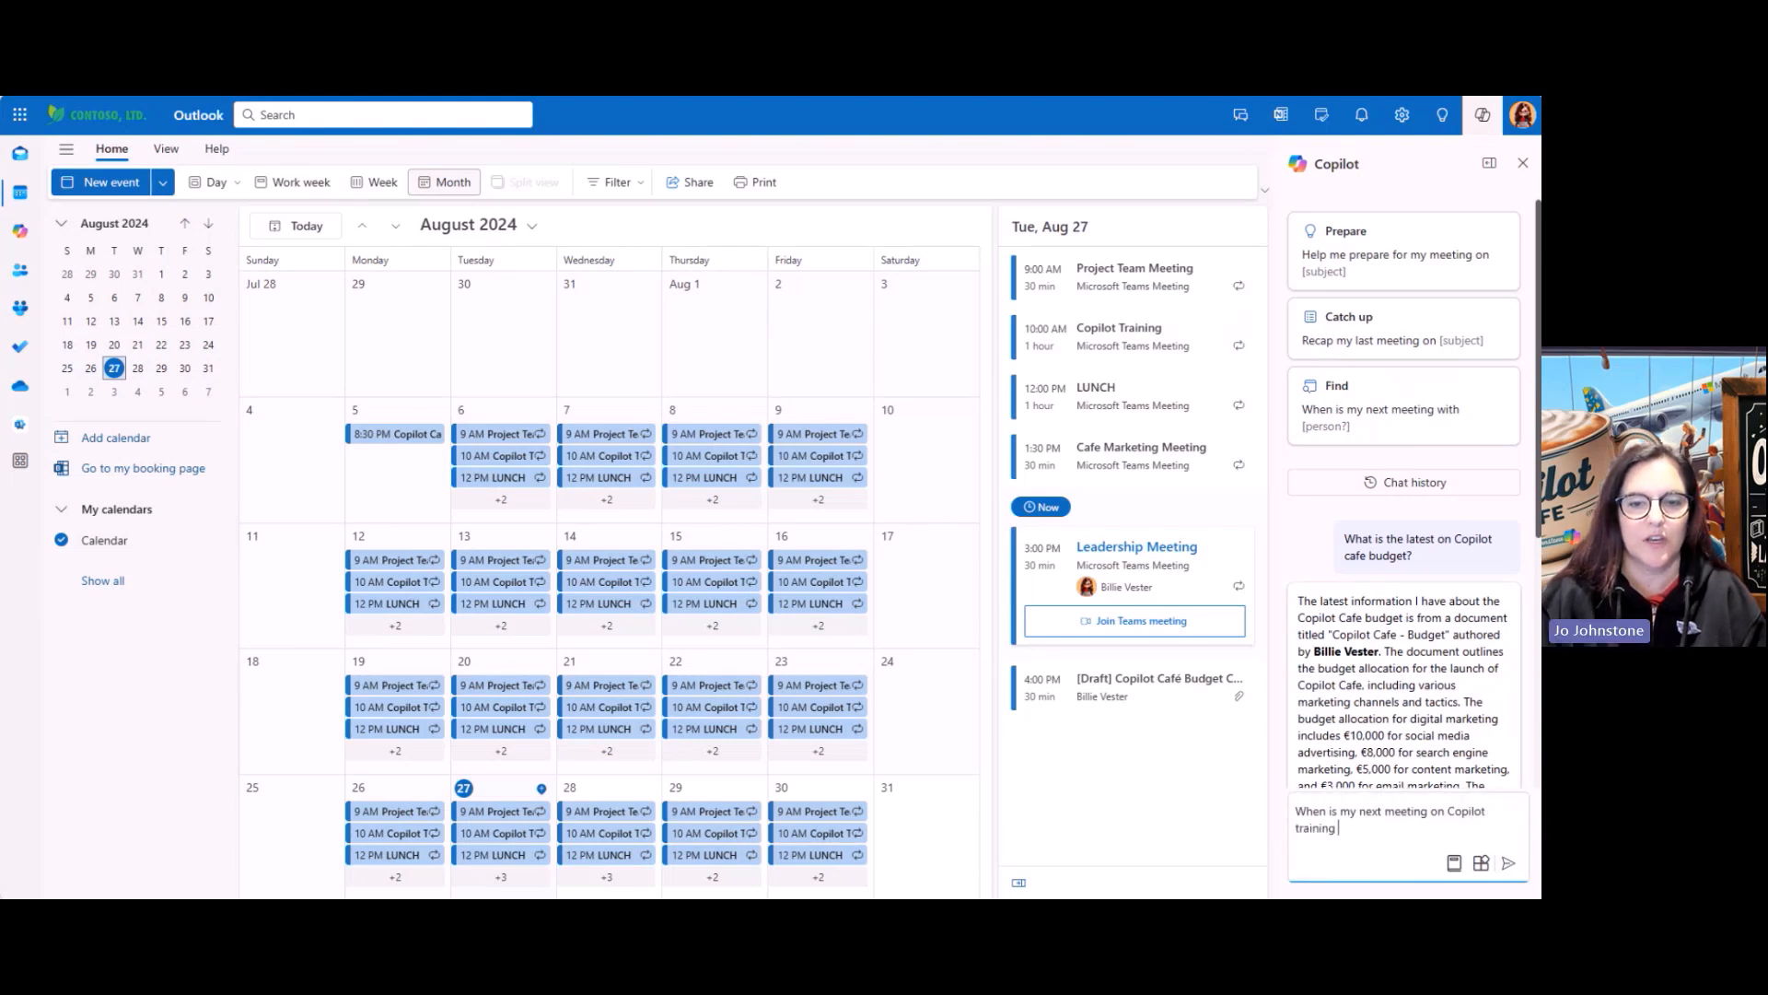
pyautogui.write('?')
pyautogui.press('Return')
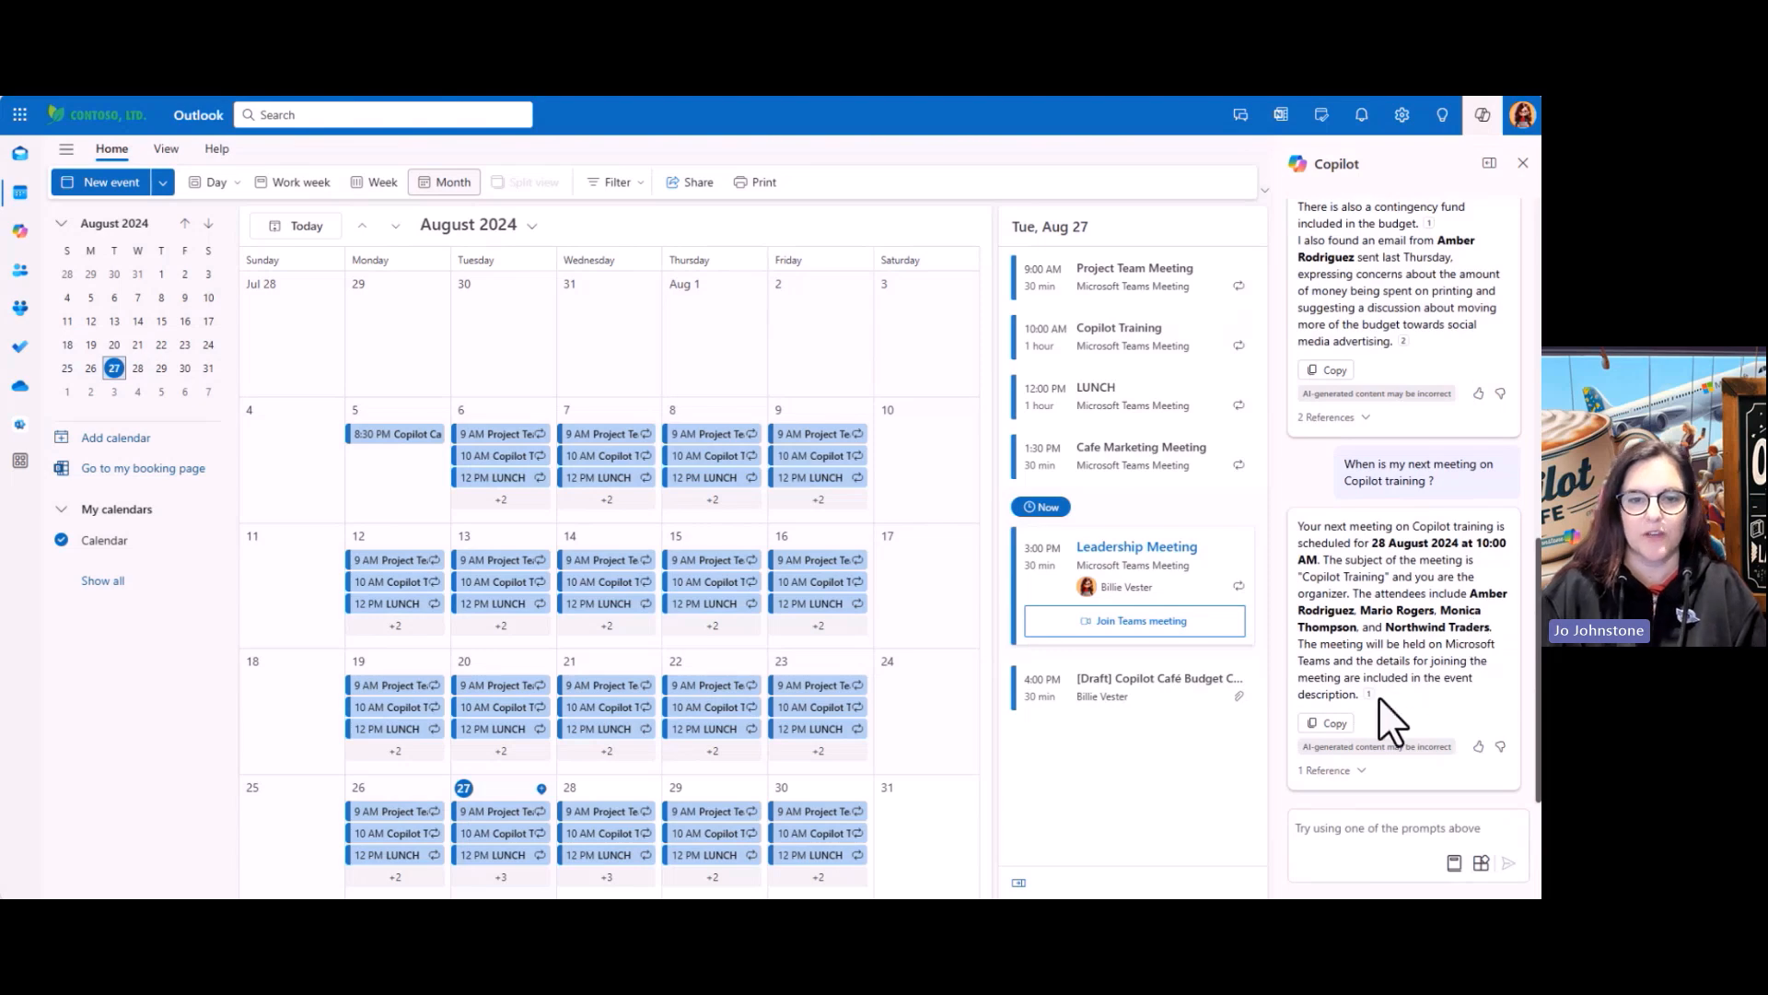
# Read Copilot's reply: the next Copilot Training meeting is 28 August 2024 at 10:00 AM
pyautogui.moveTo(1370, 696)
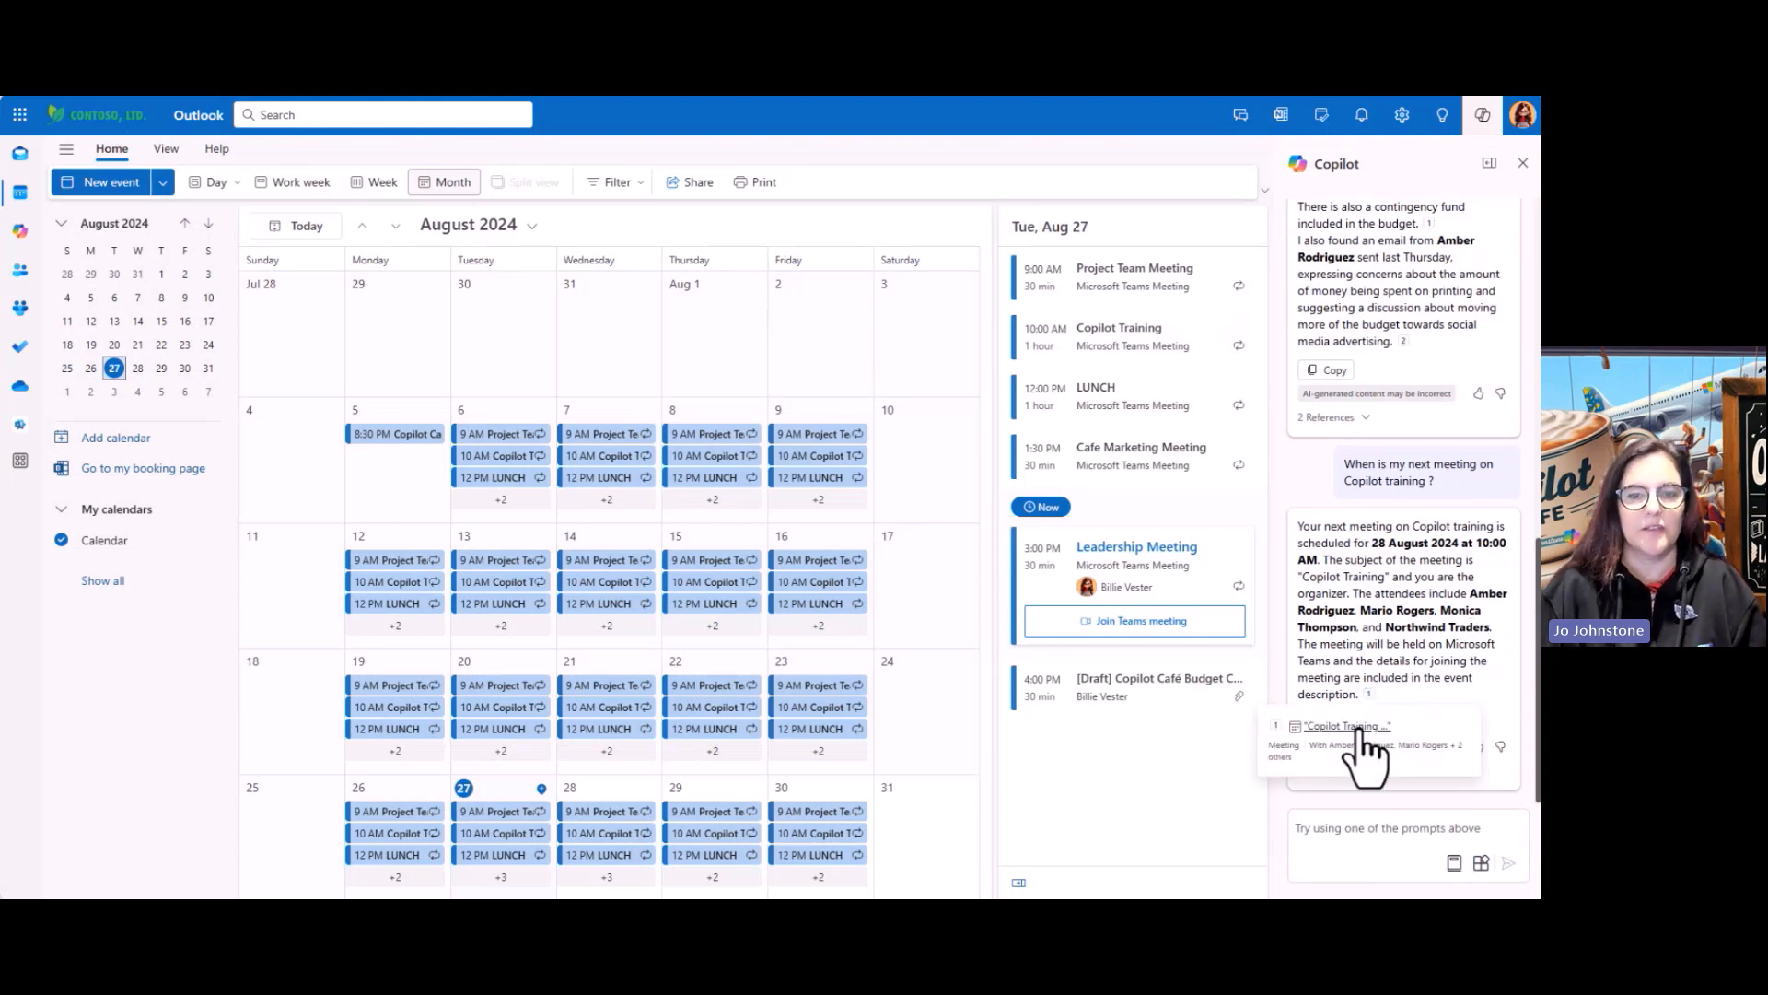
pyautogui.scroll(8, 1471, 617)
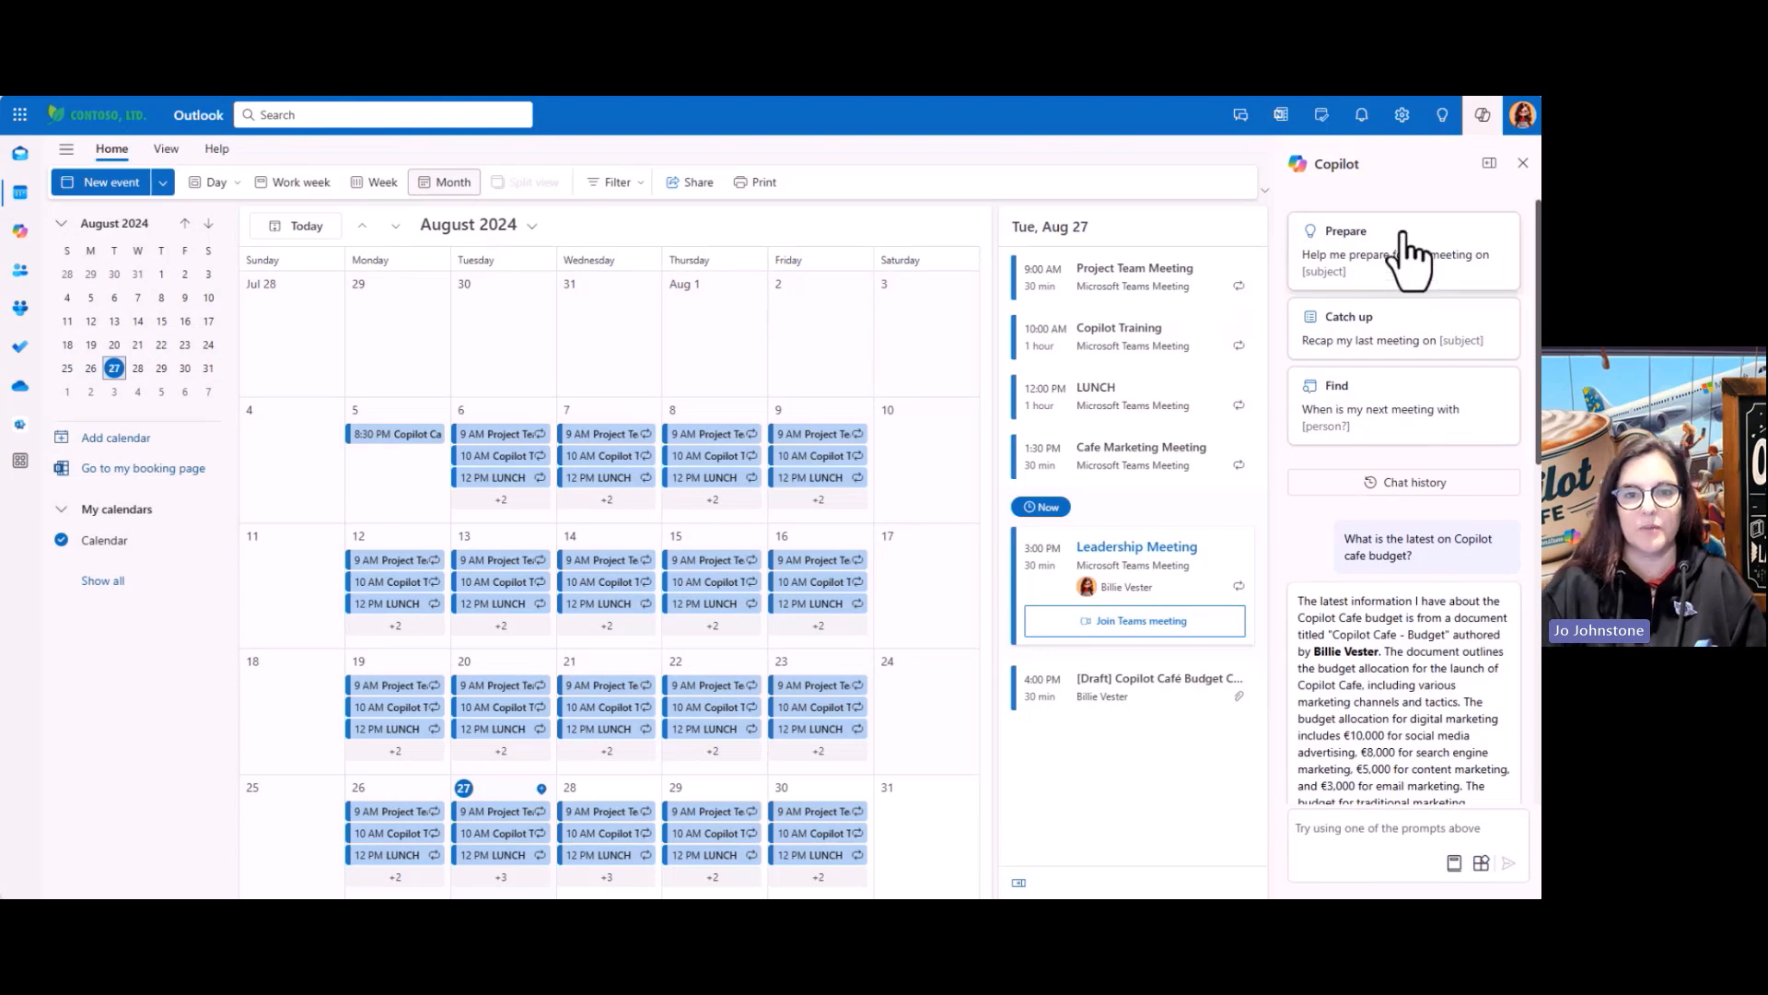
pyautogui.scroll(-5, 1444, 606)
pyautogui.scroll(-5, 1444, 606)
pyautogui.scroll(10, 1444, 606)
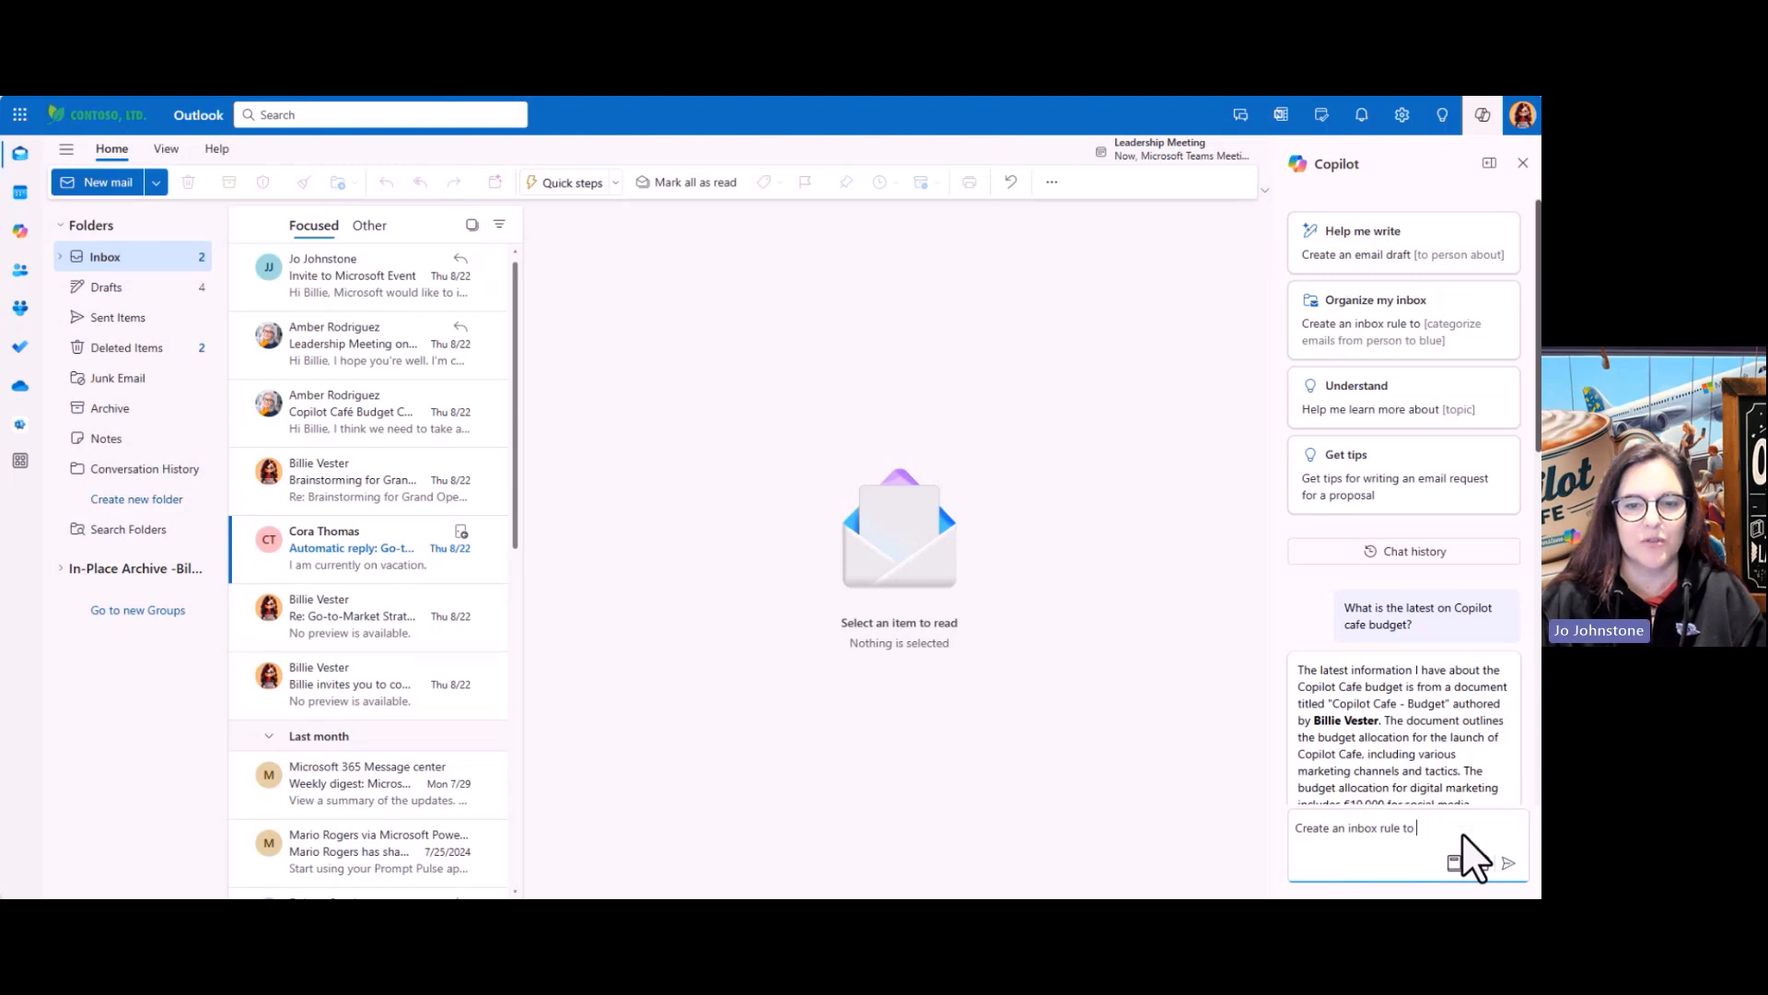
# Ask Copilot to create an inbox rule adding the Red category to all emails from the automatic-reply sender
pyautogui.write('add')
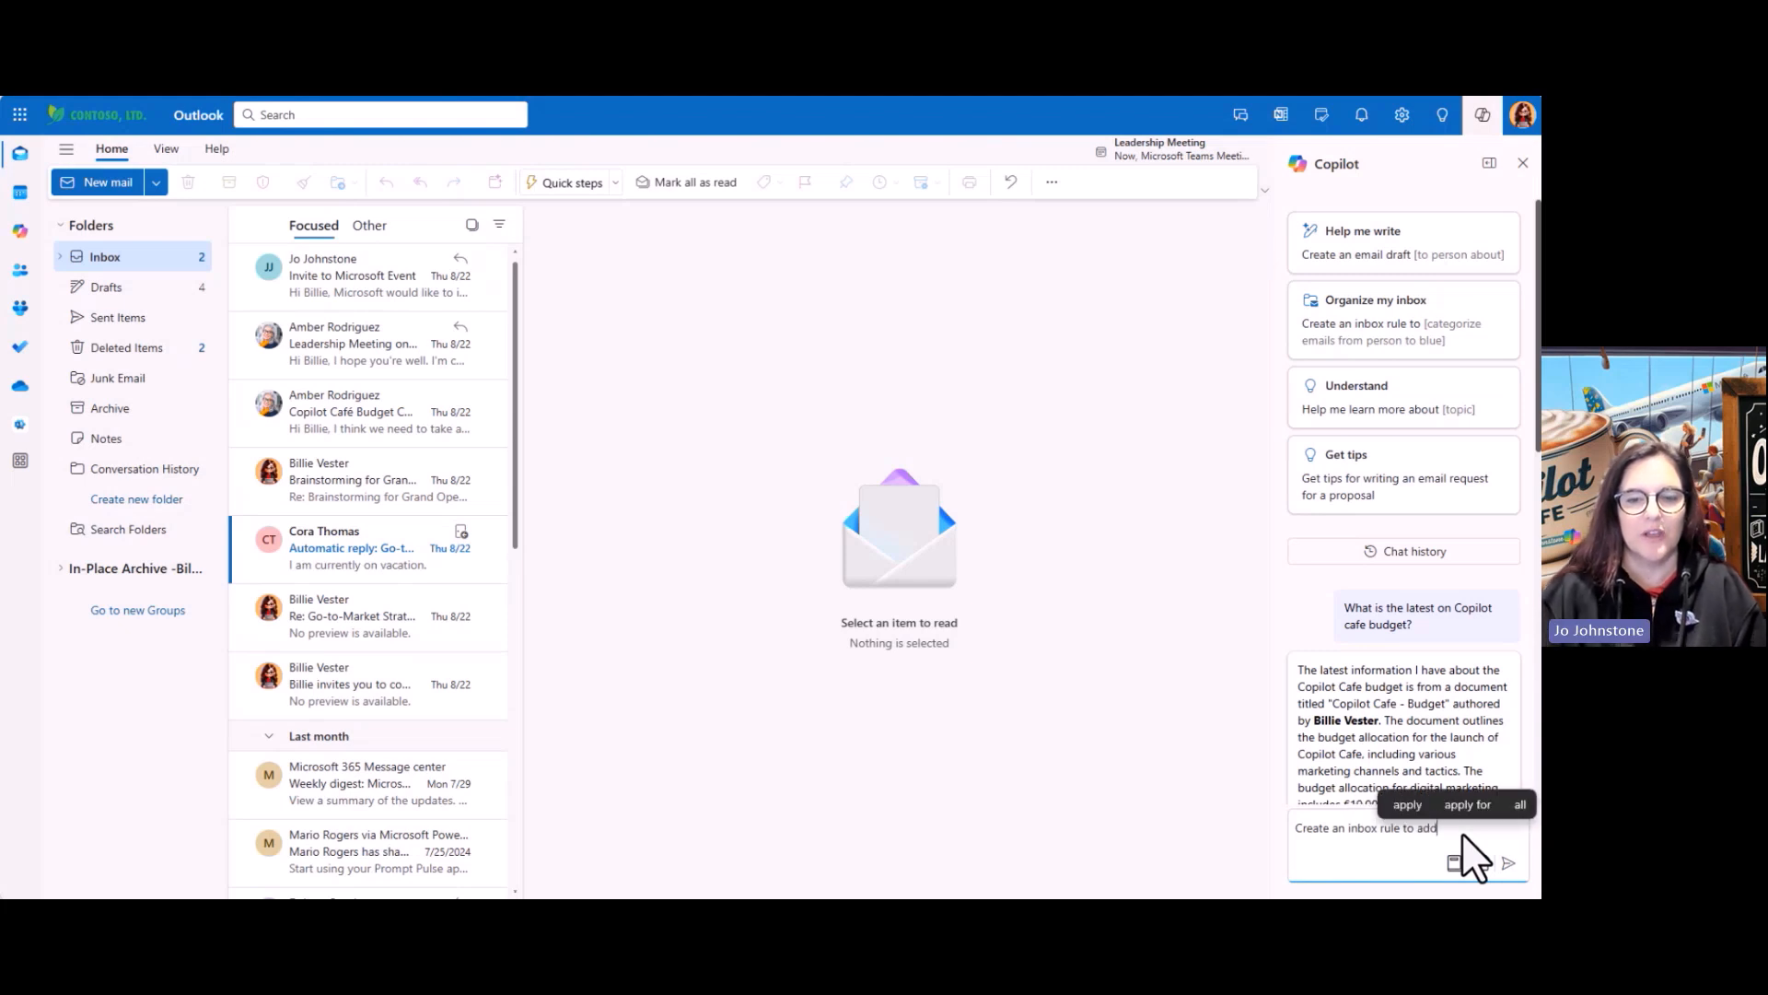
pyautogui.write(' a cate')
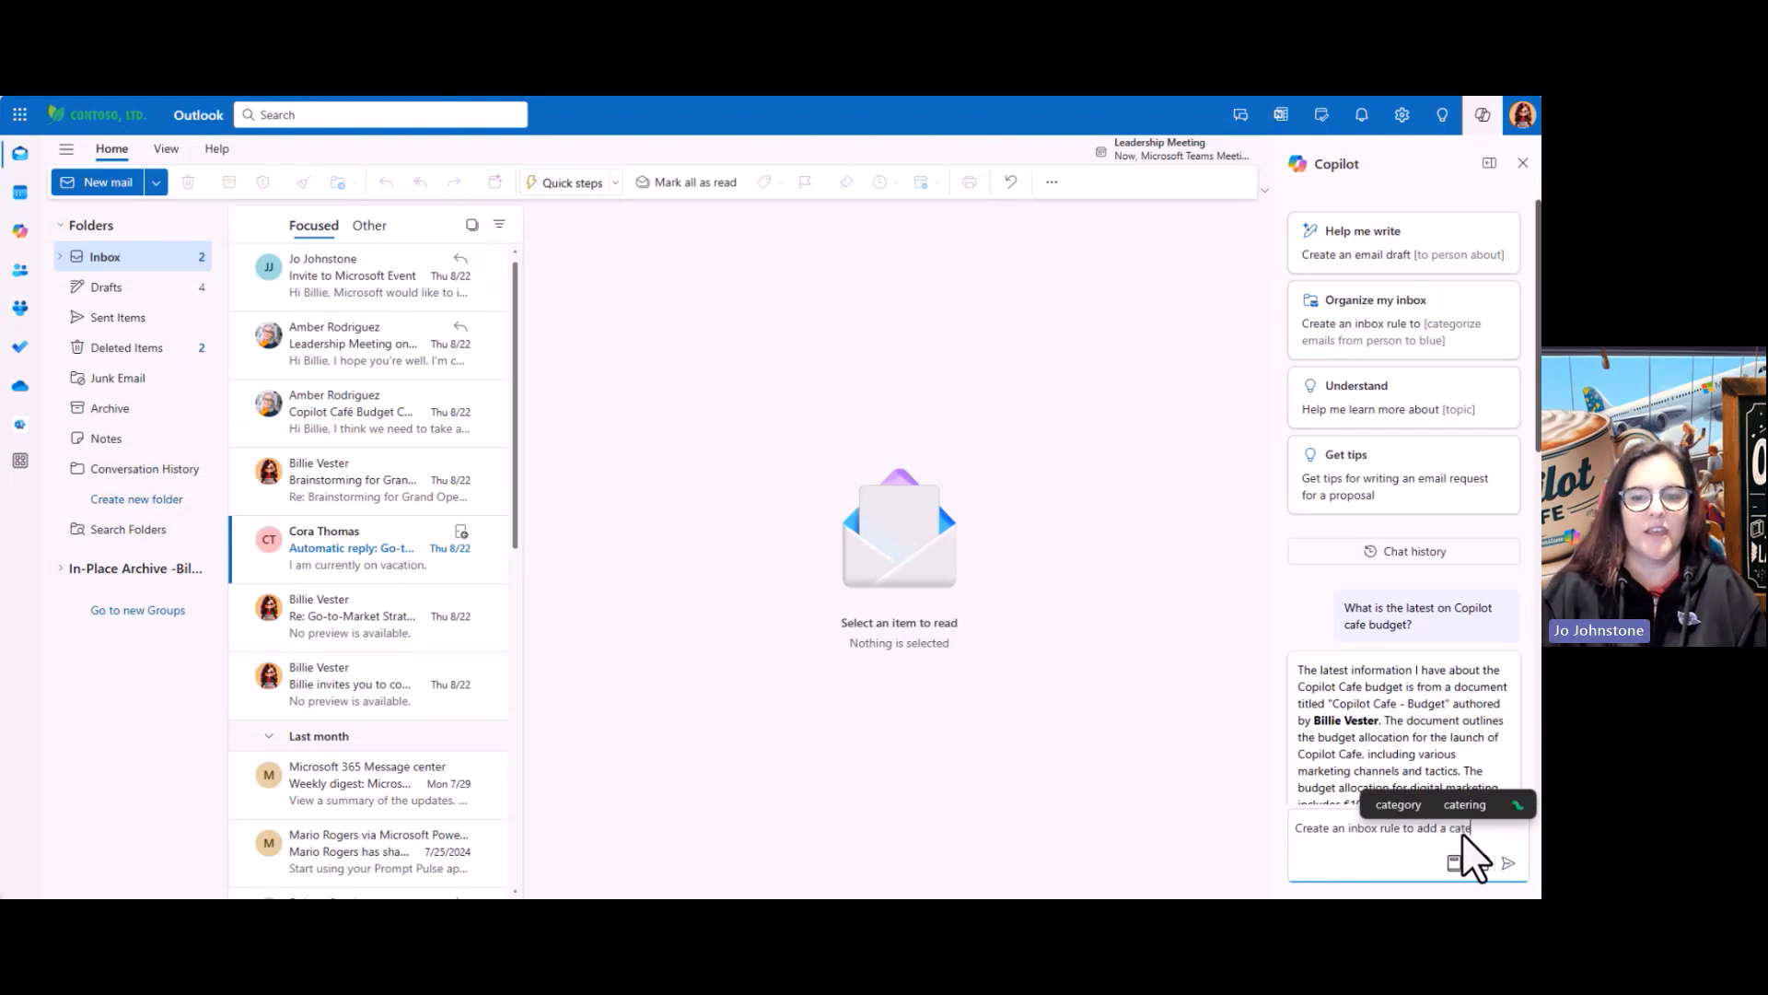
pyautogui.write('gory of')
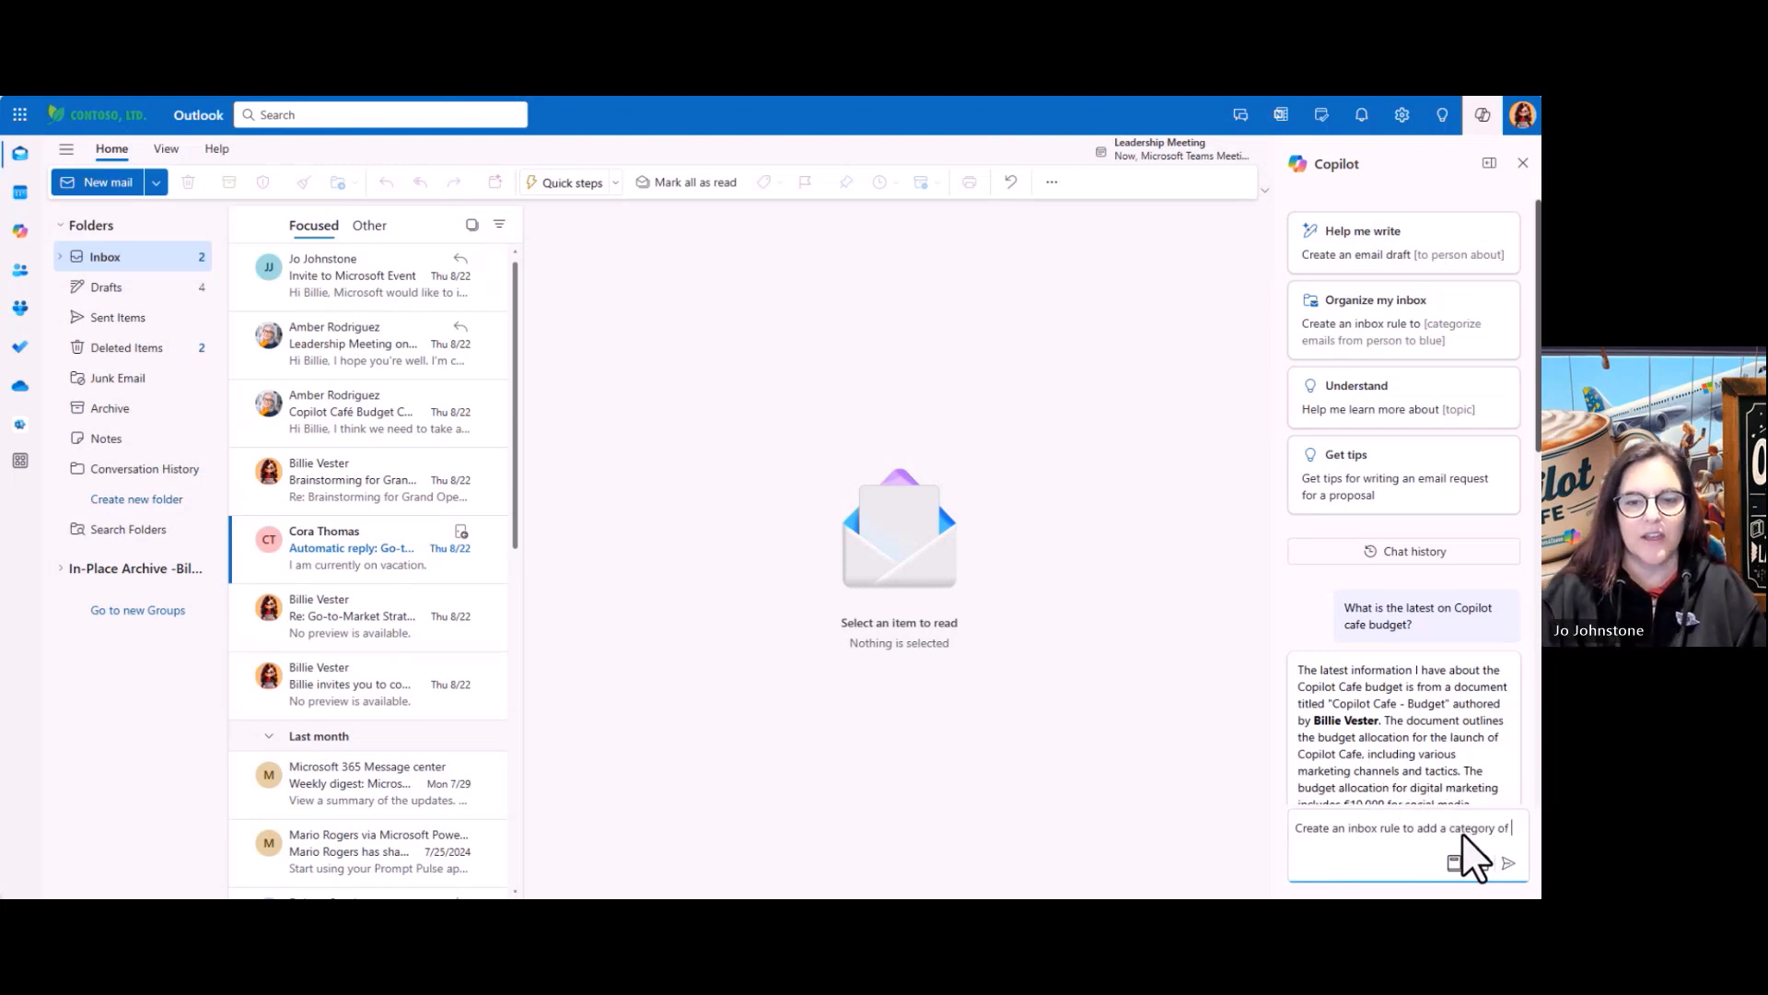
pyautogui.write(' Red ')
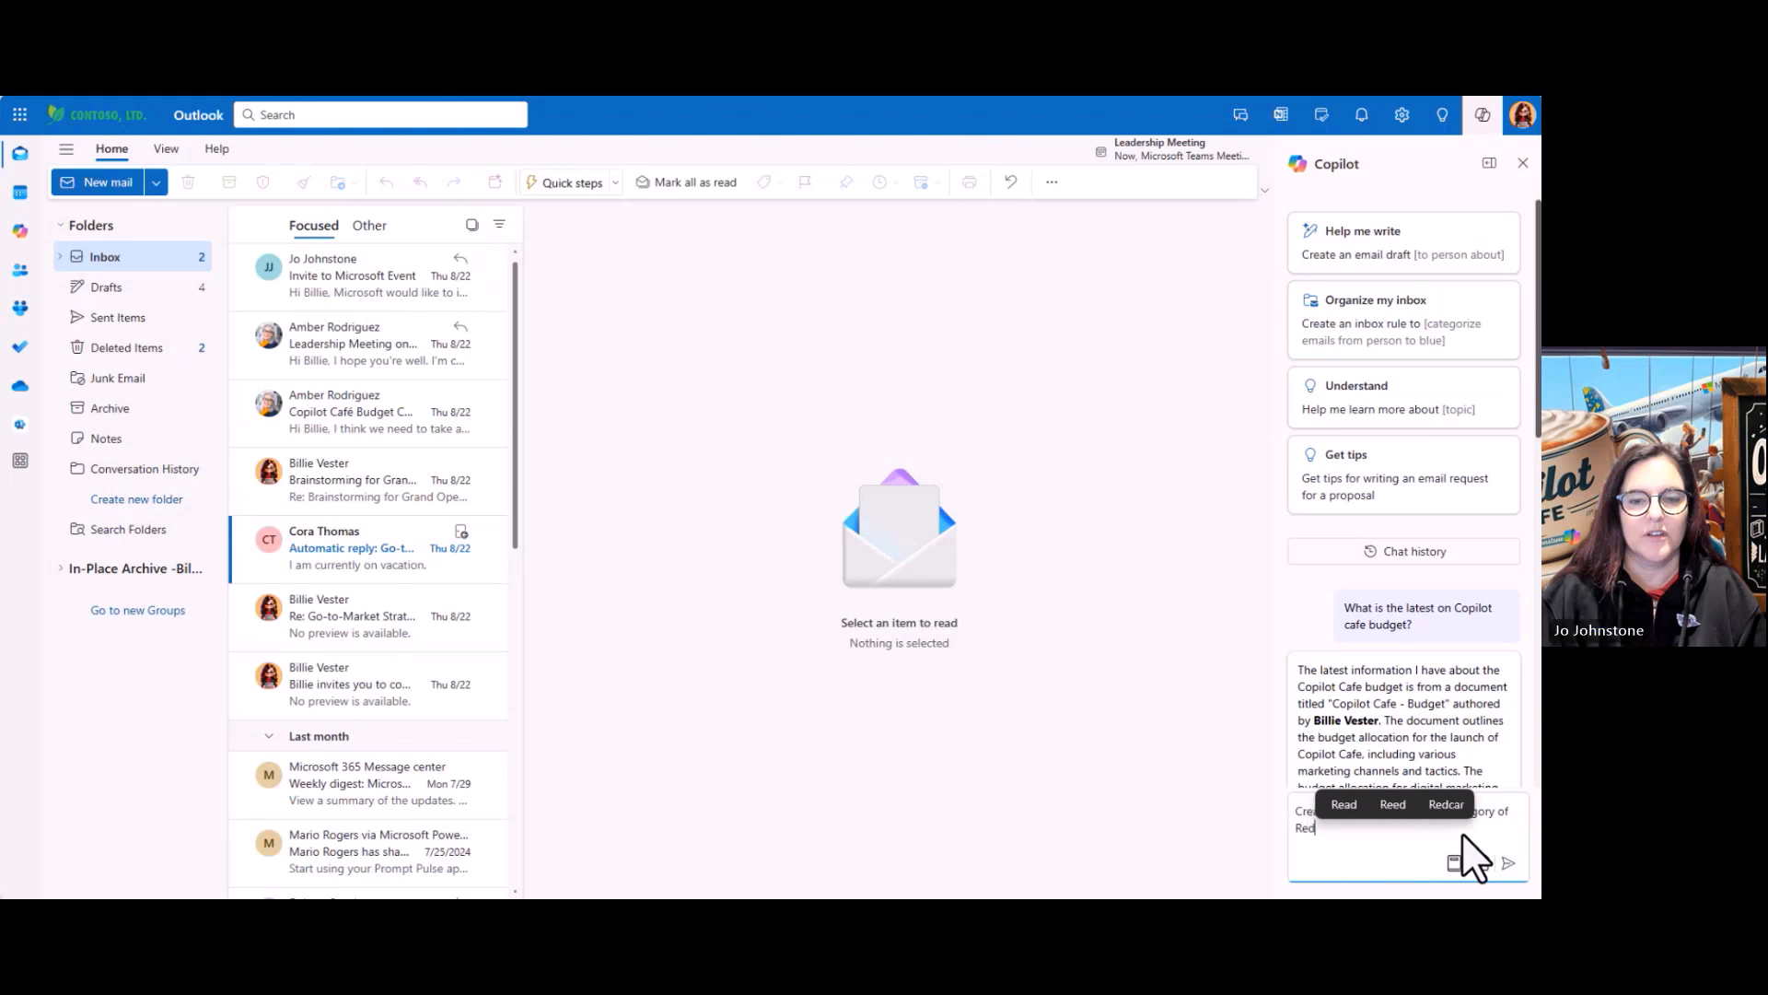
pyautogui.write('to all emails fr')
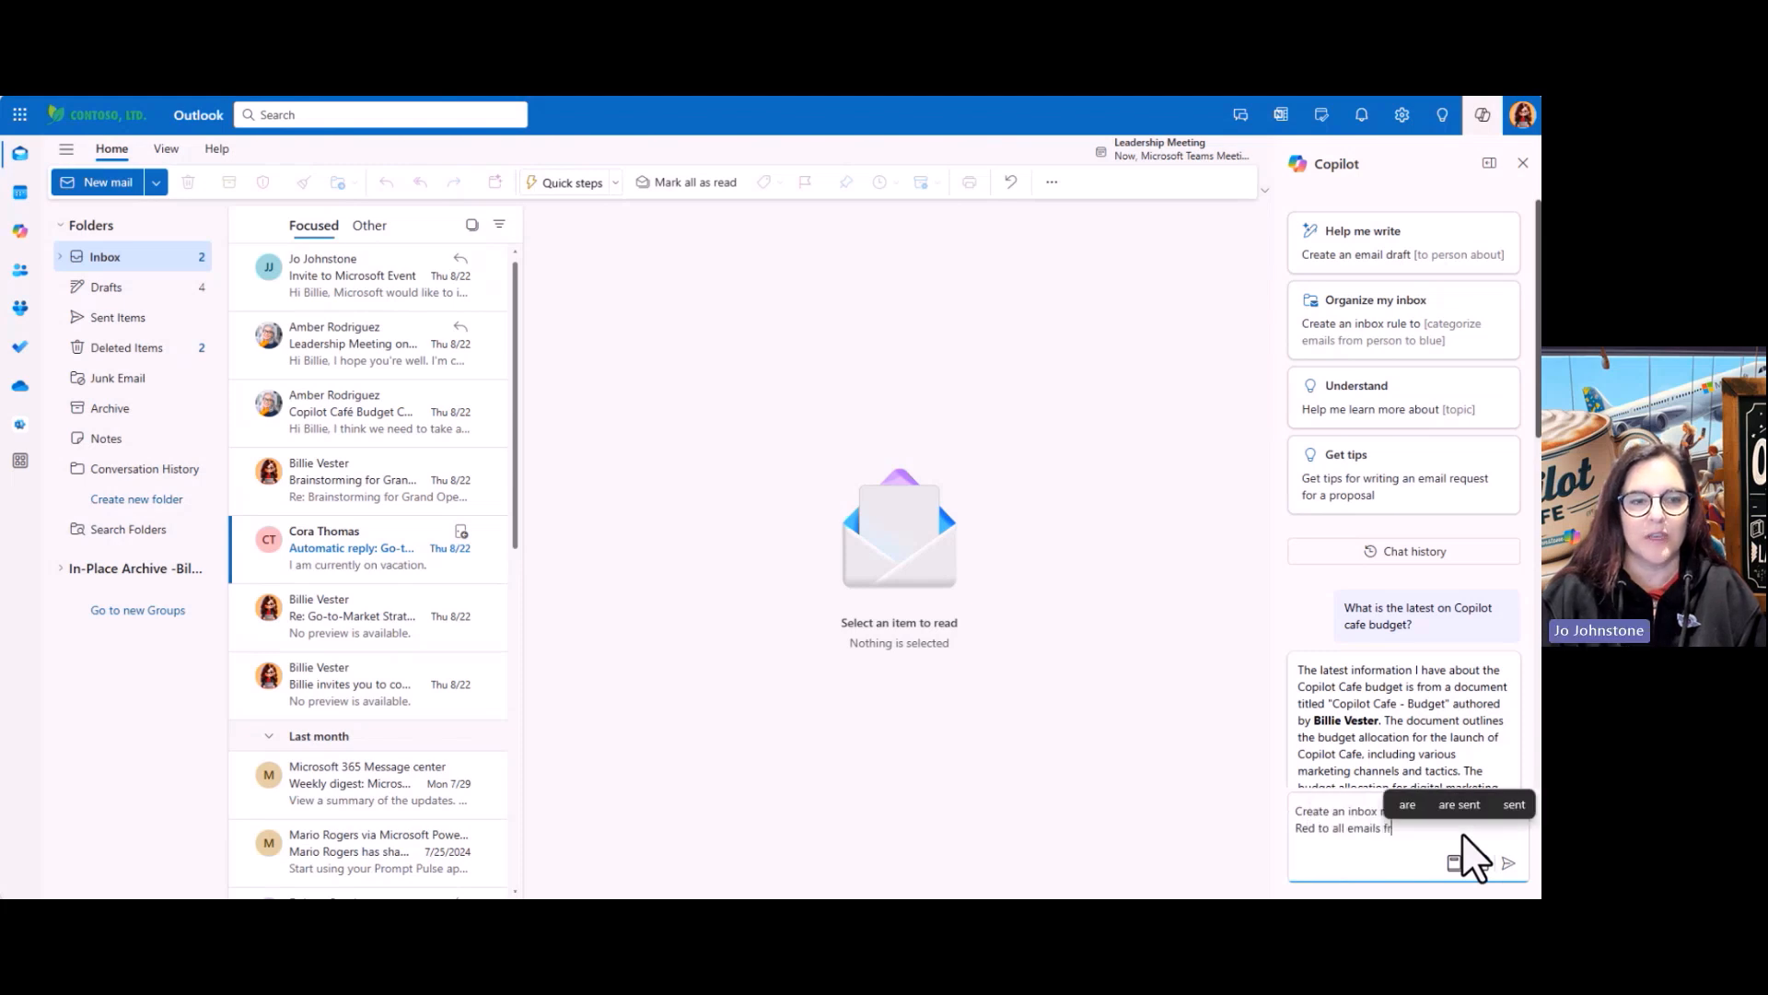
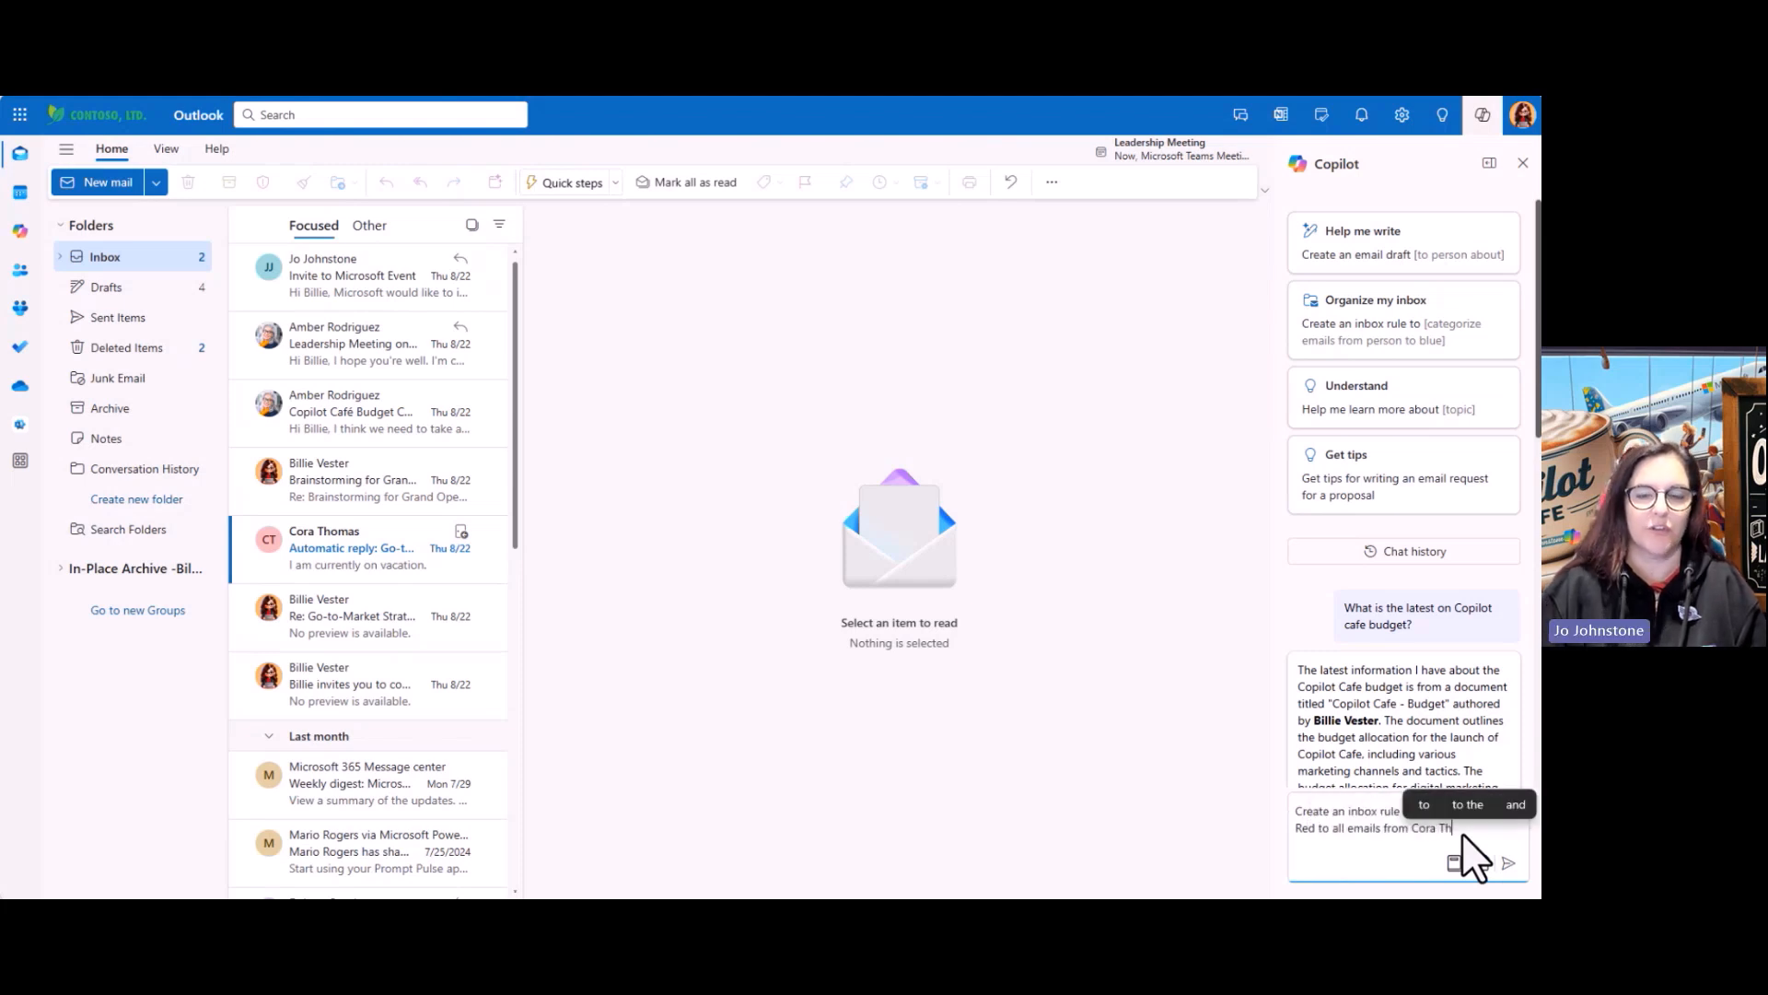
pyautogui.press('Return')
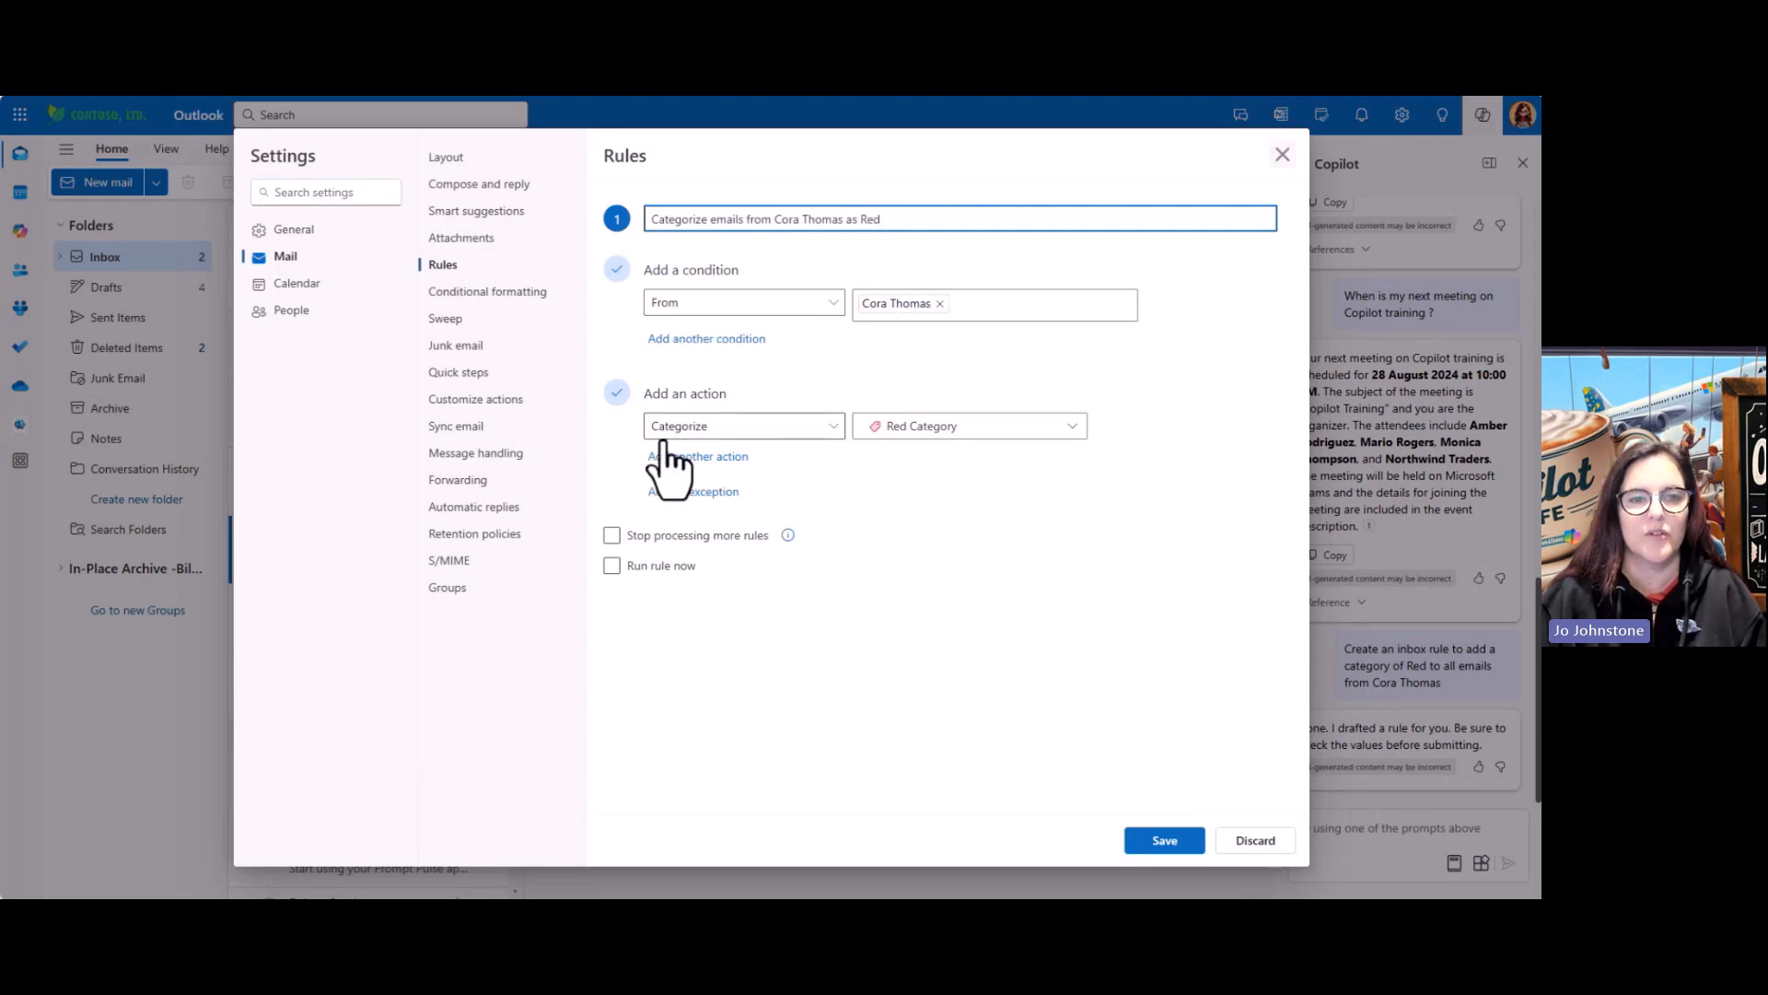
# Save the Red category rule with 'Run rule now' ticked, then close Settings
pyautogui.click(678, 566)
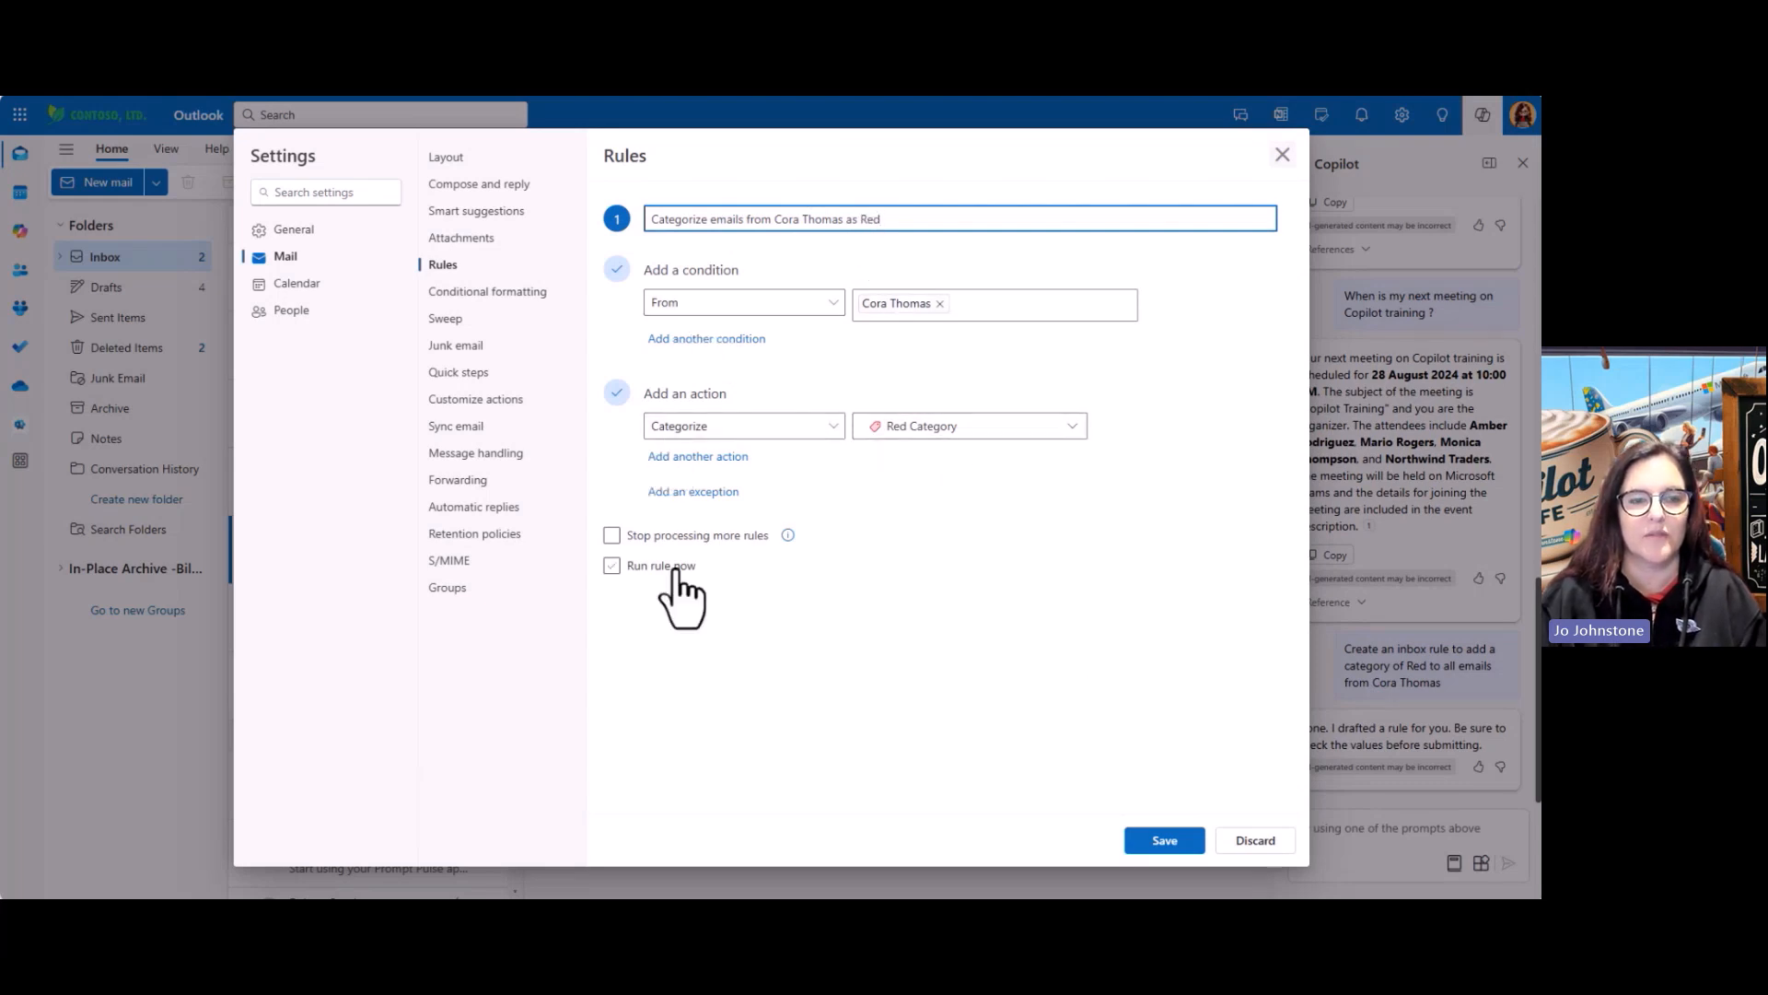
pyautogui.click(1164, 840)
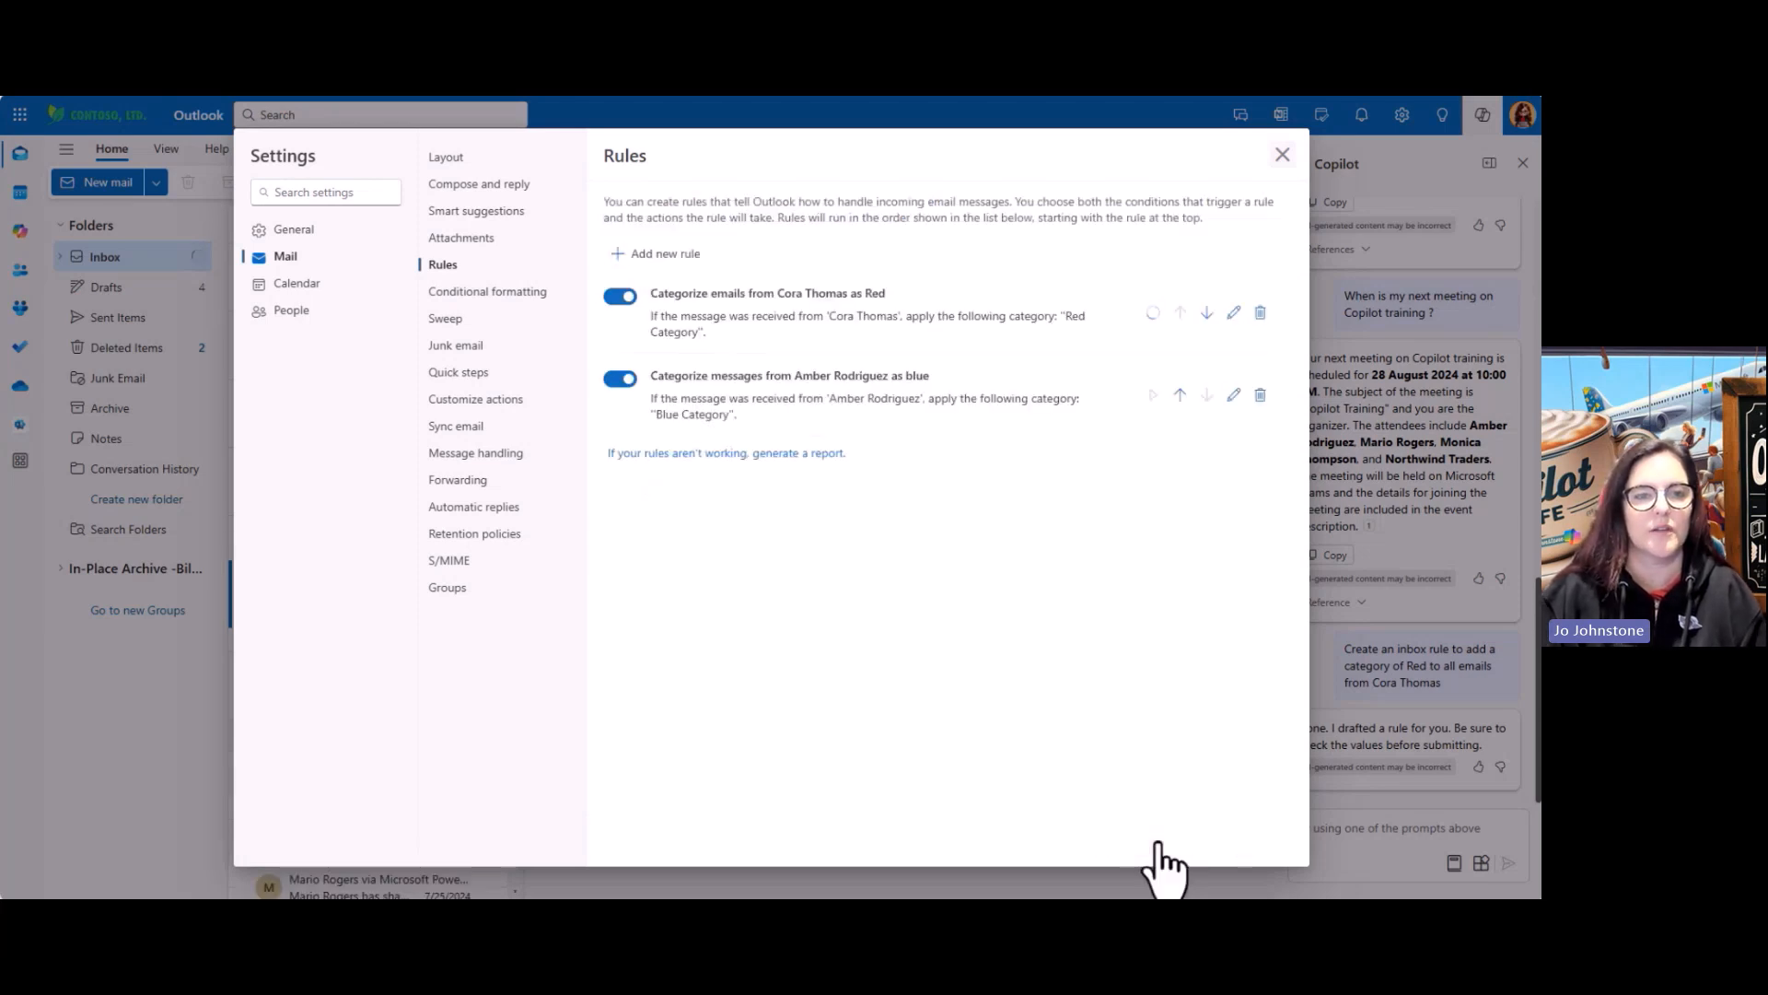
pyautogui.click(1283, 154)
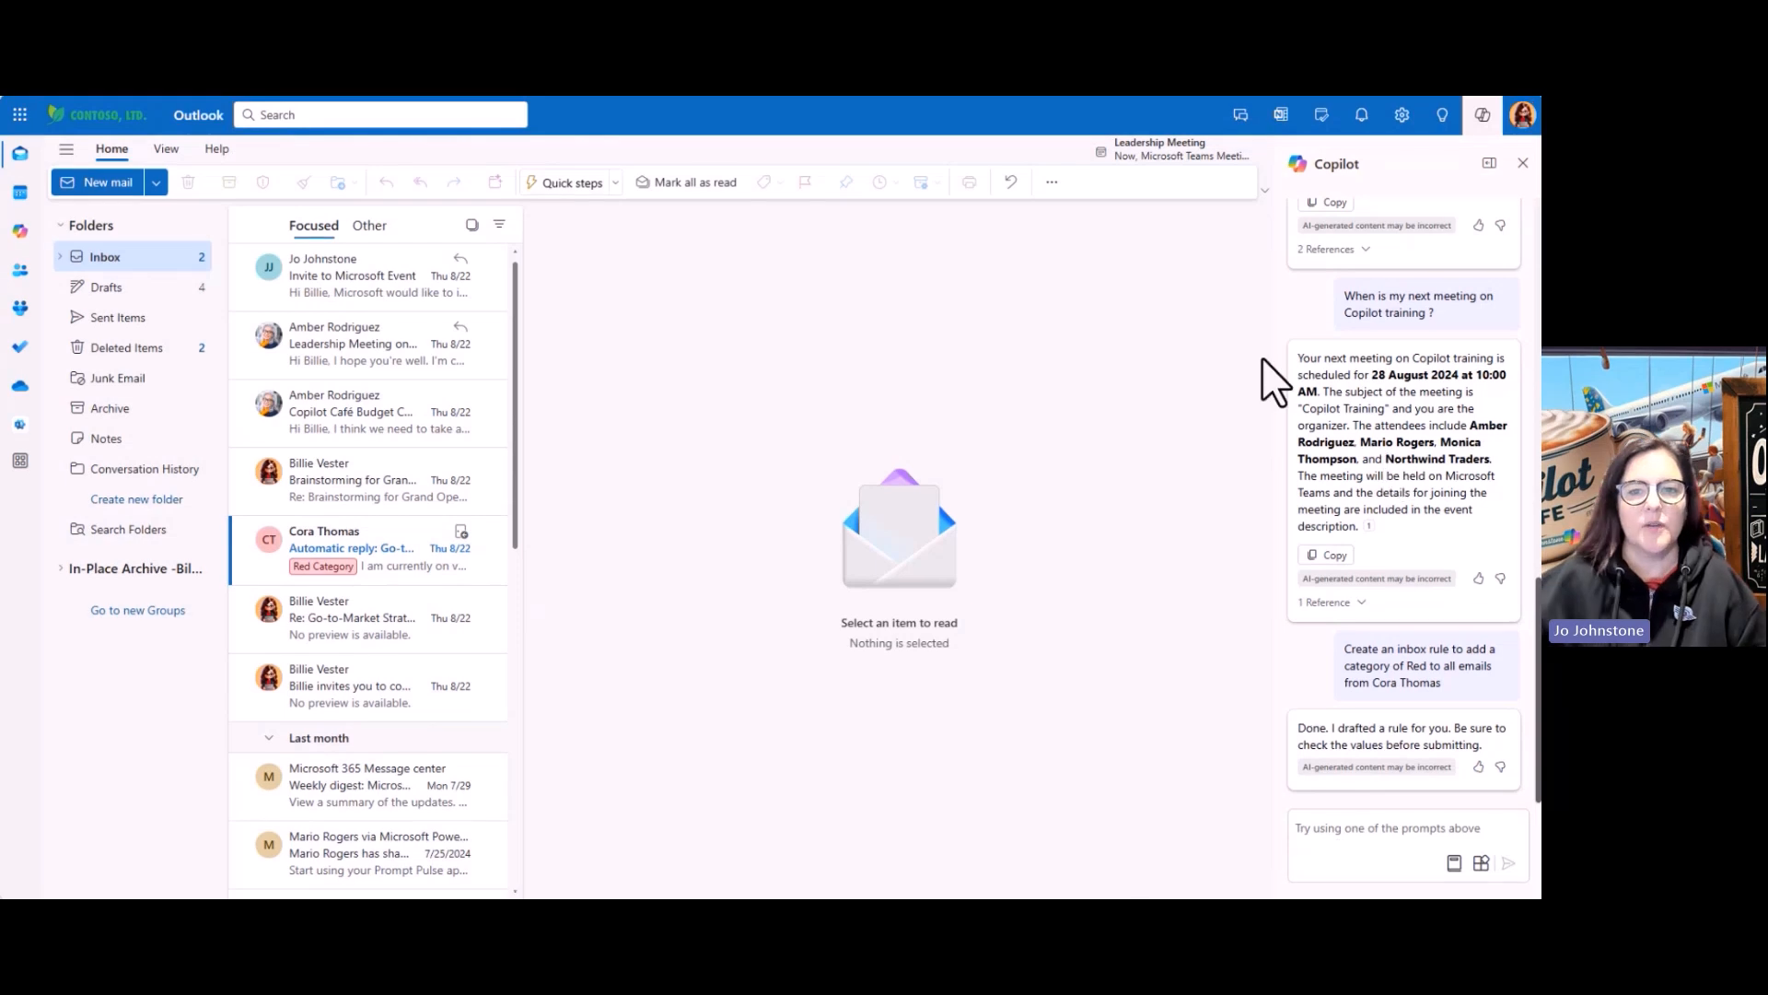
# Ask Copilot: 'Set me out of office for today until the 29th August'
pyautogui.click(1323, 831)
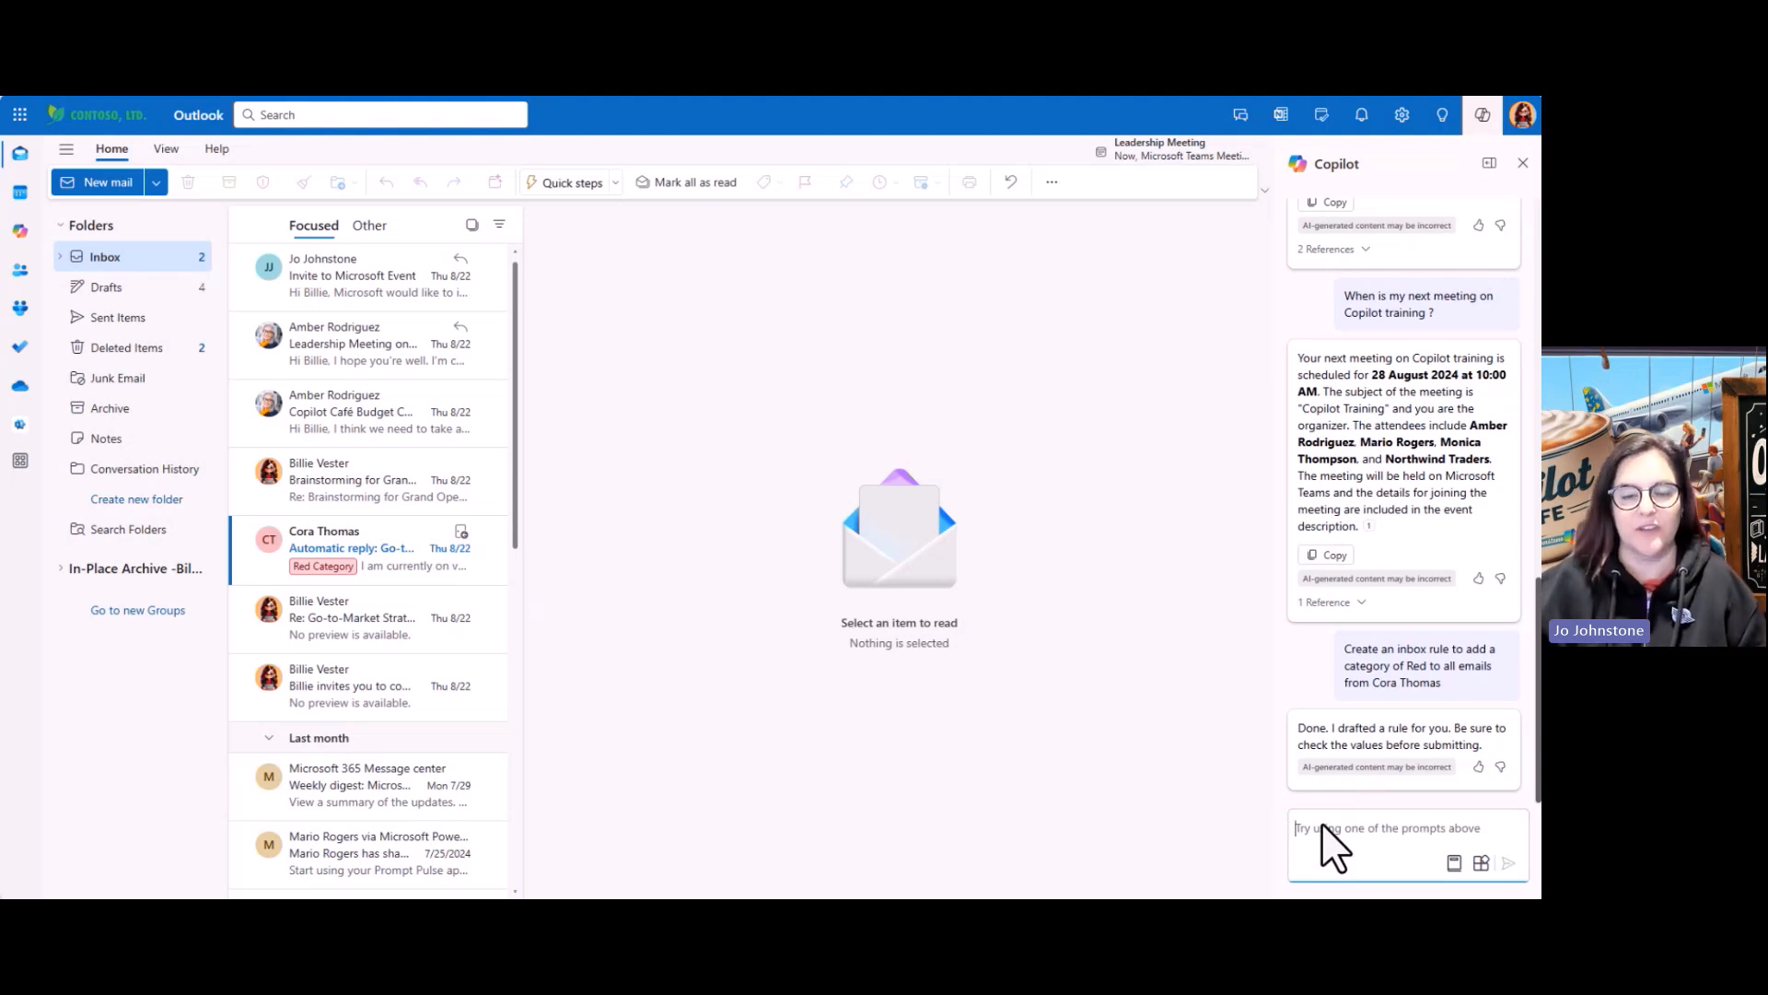
pyautogui.write('Set me out of office')
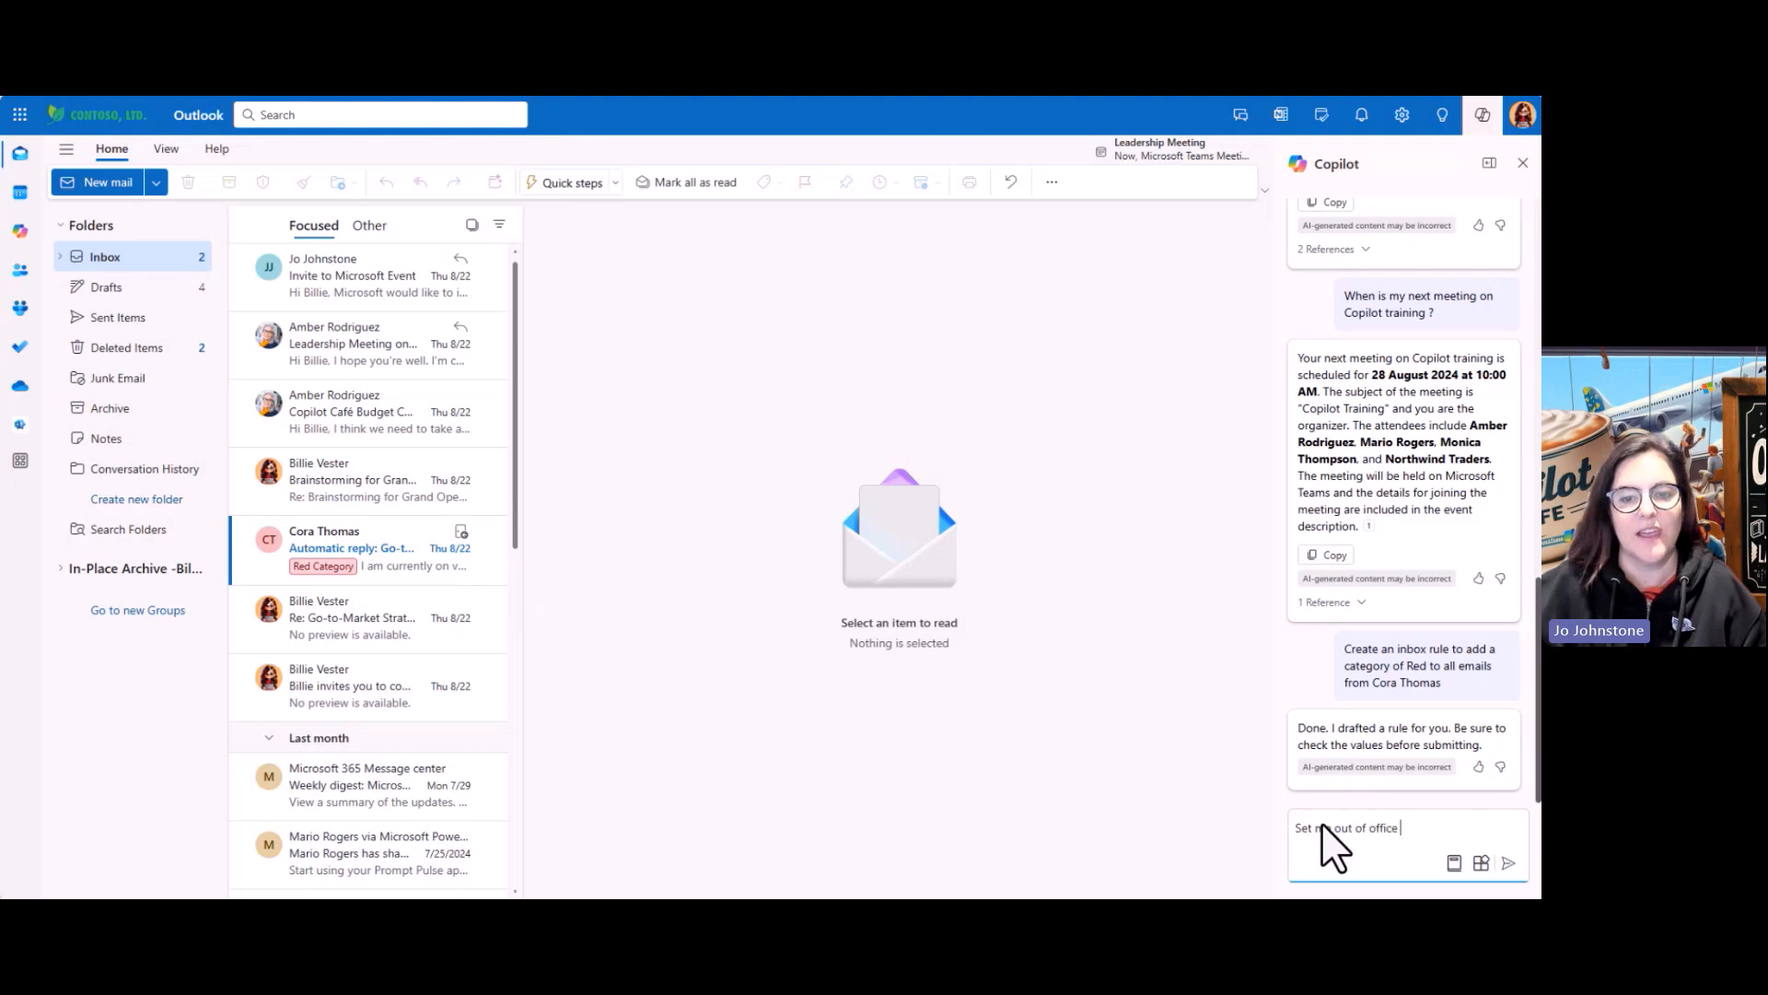
pyautogui.write(' for today ')
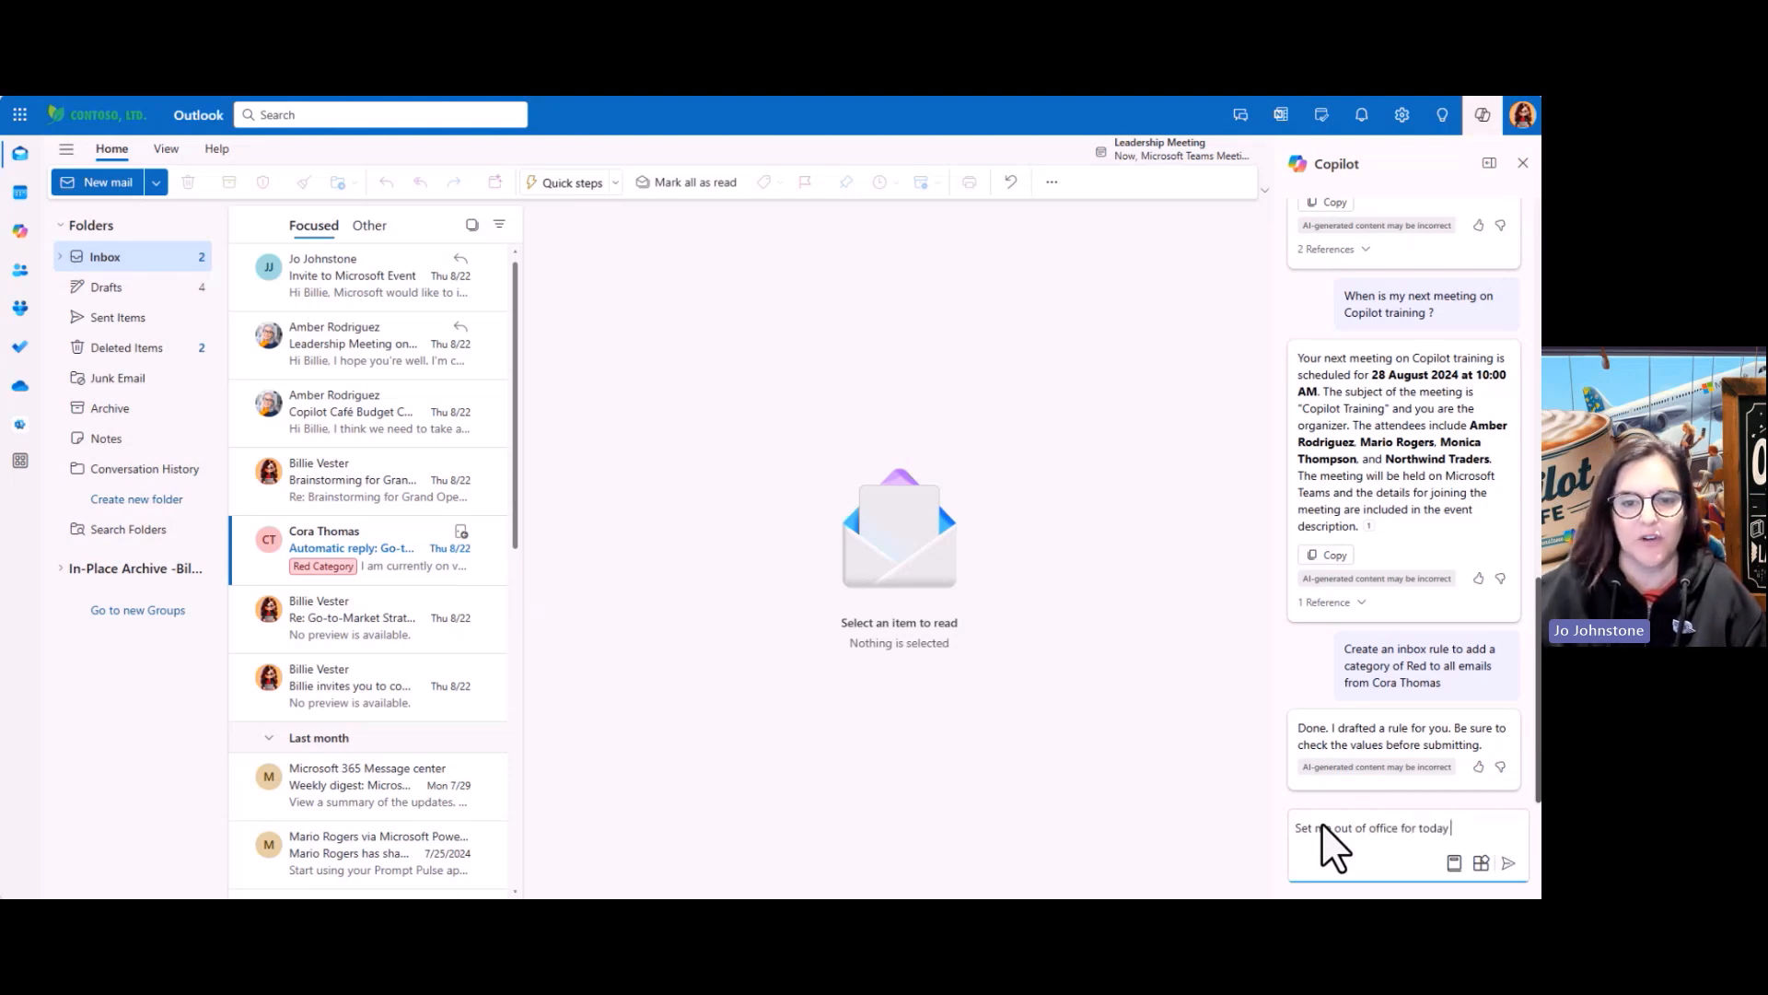
pyautogui.write('until the')
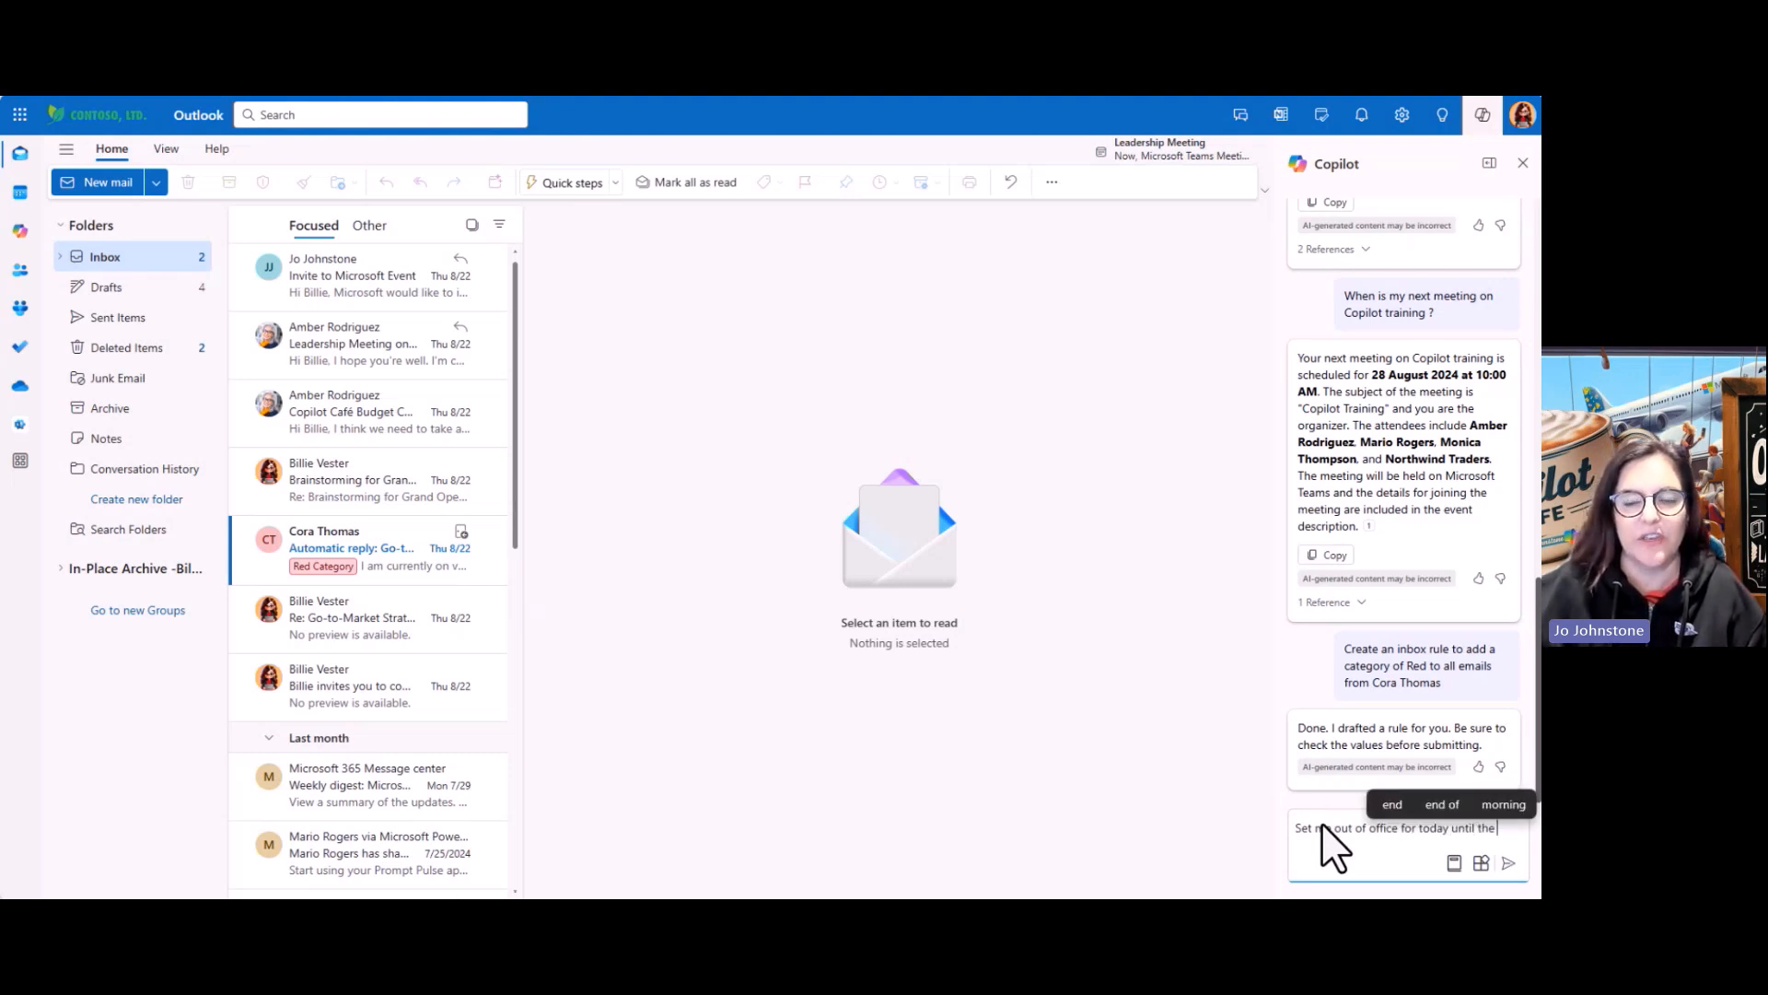
pyautogui.write(' 29th August')
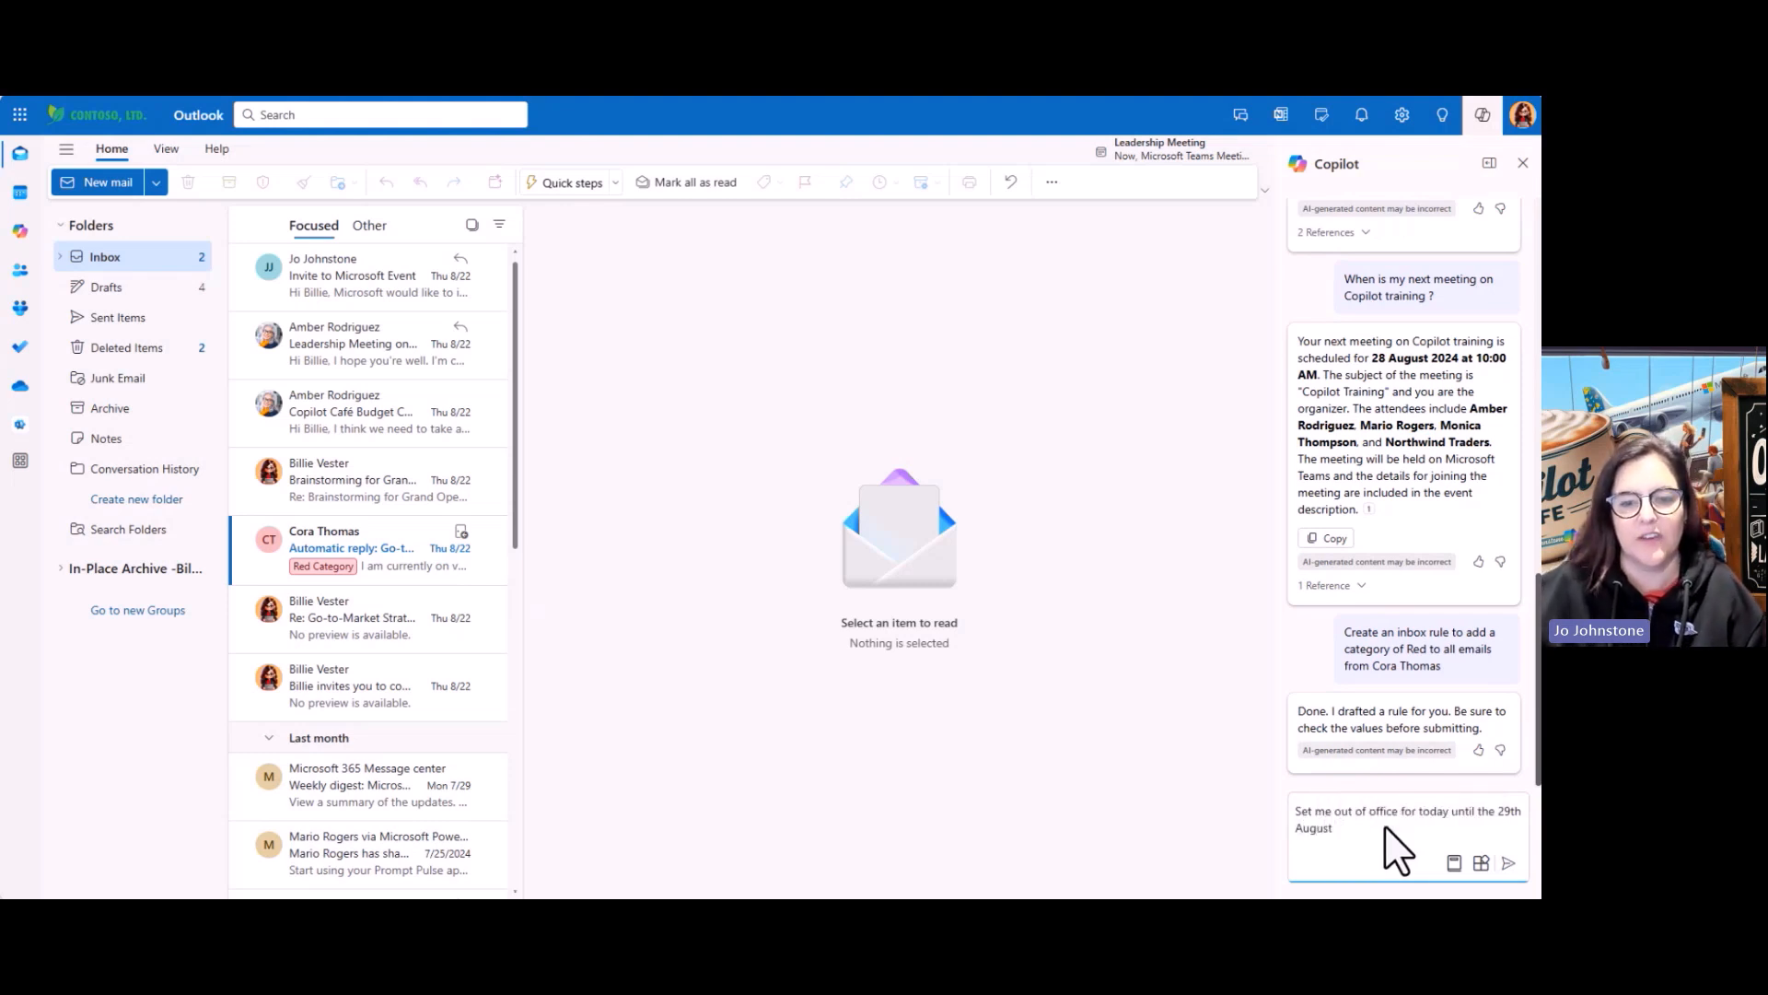
pyautogui.press('Return')
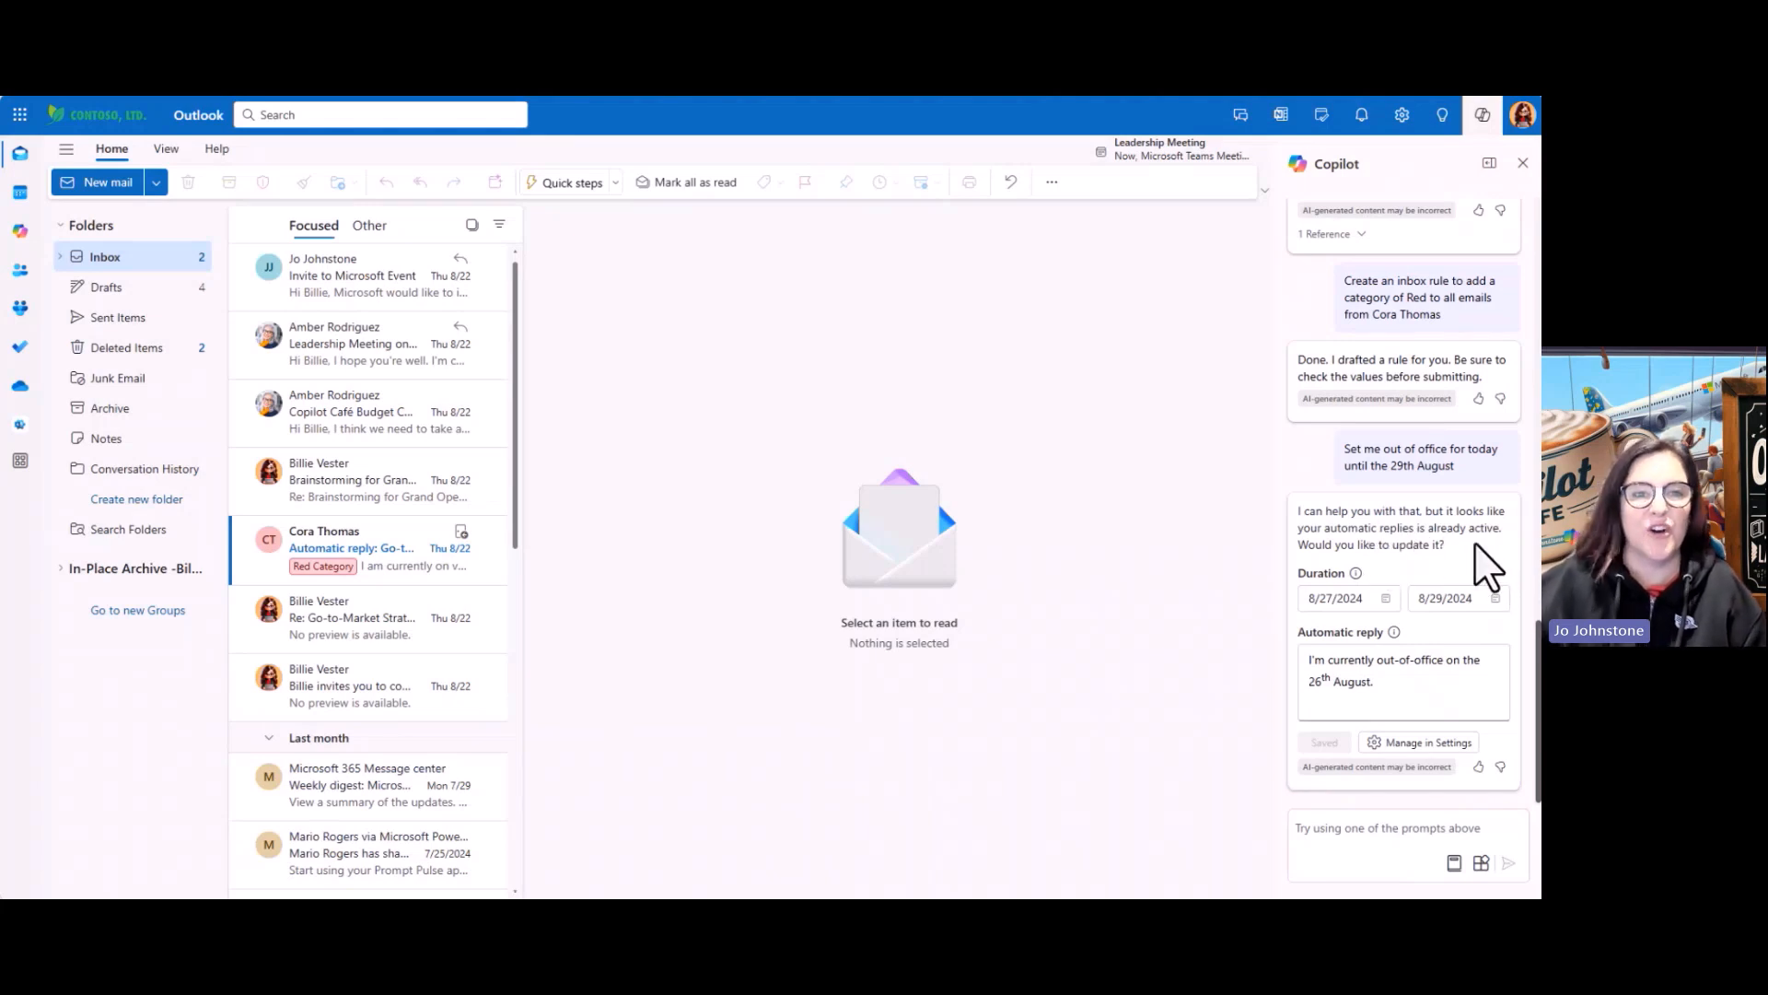
# Correct the reply date to the 29th, save the 8/27–8/29/2024 automatic reply, and dismiss the notice
pyautogui.click(1393, 689)
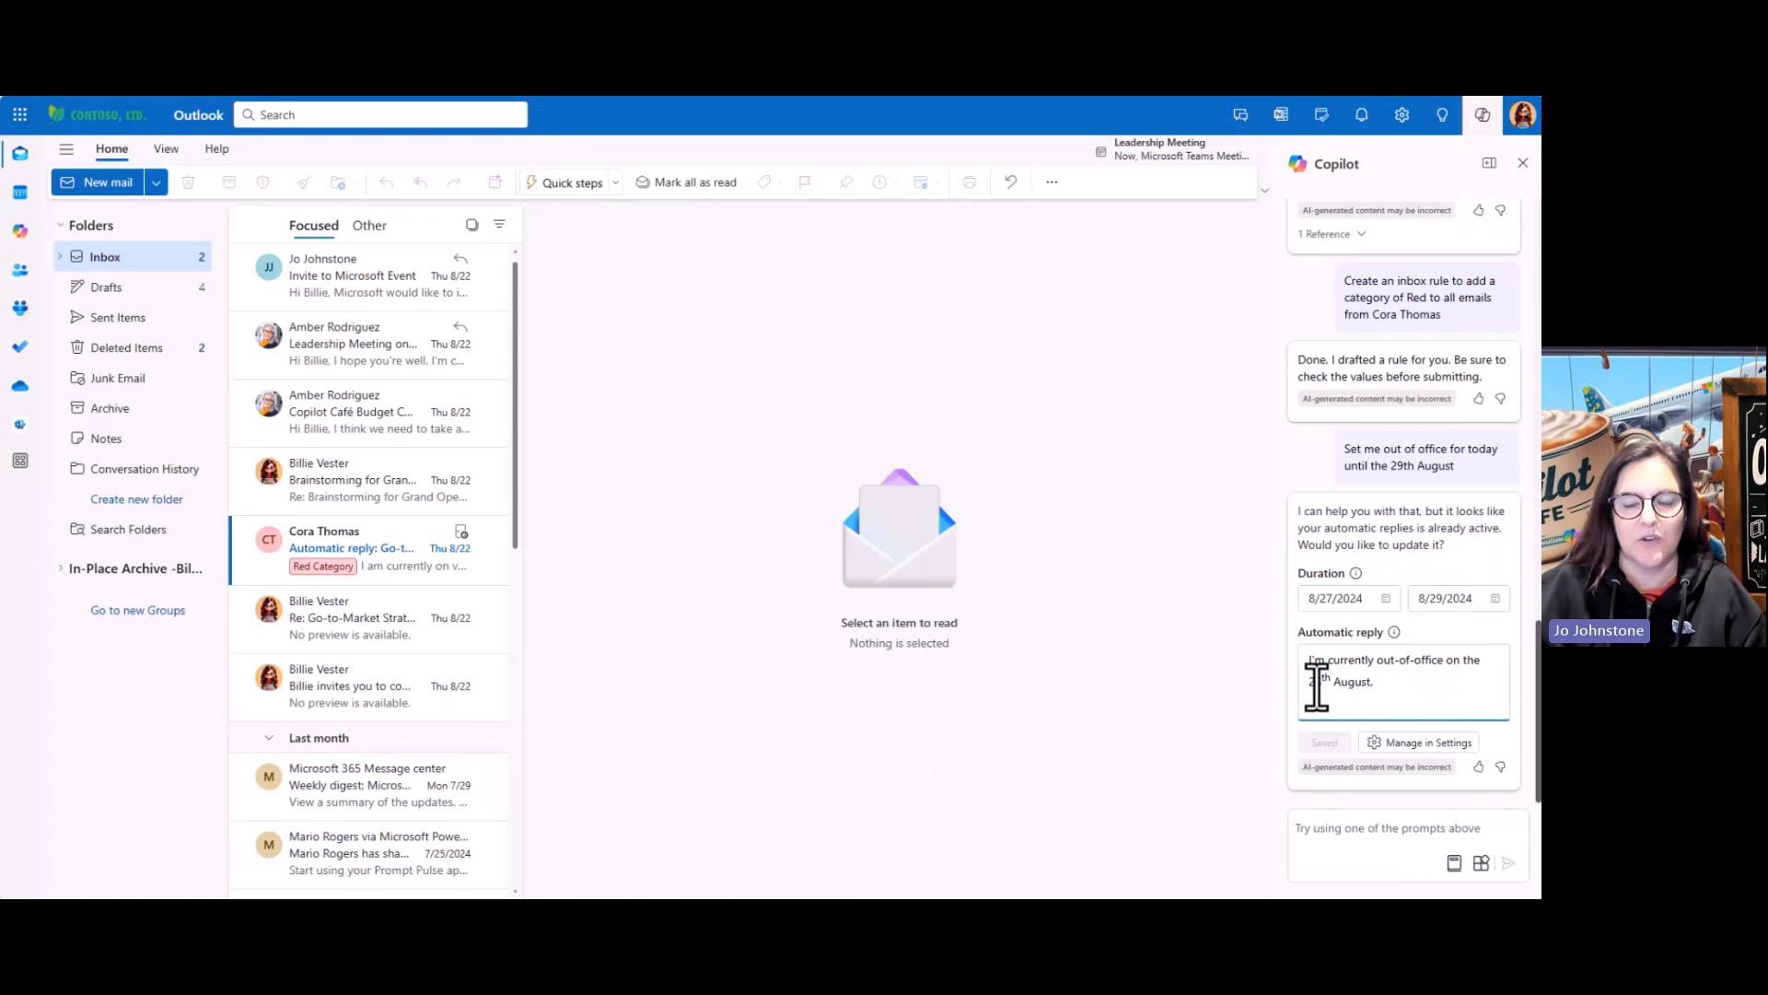
pyautogui.write('9')
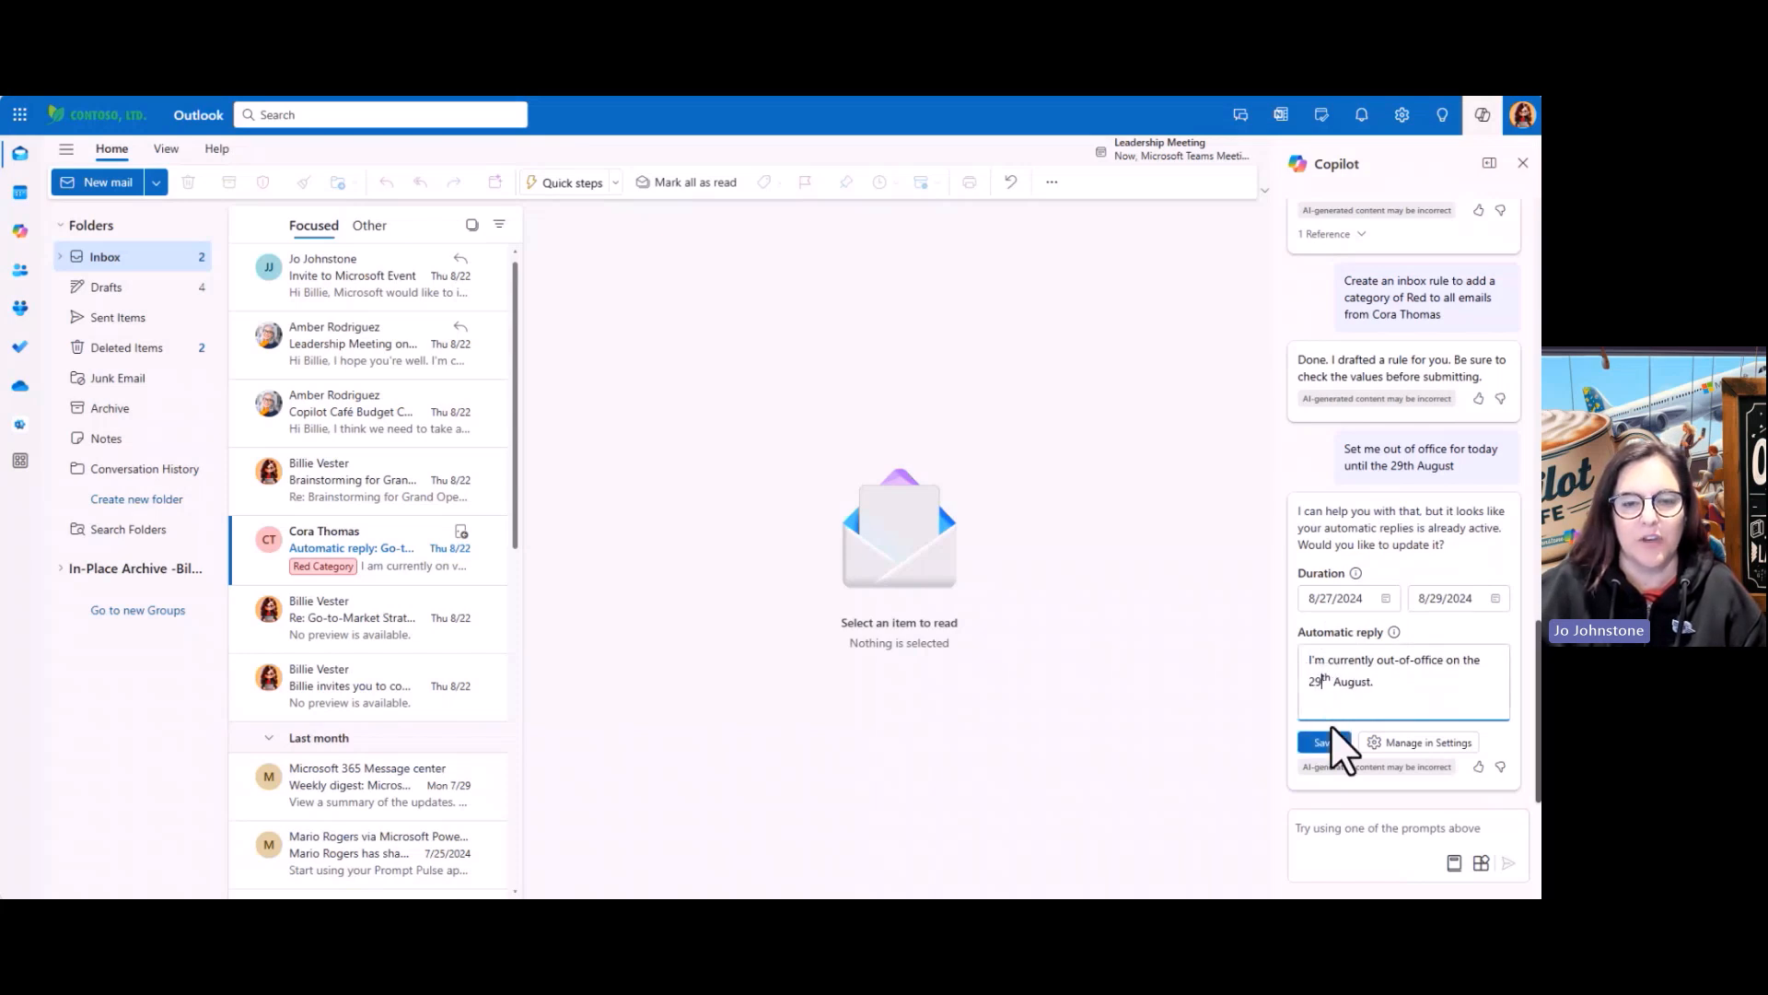
pyautogui.click(1333, 744)
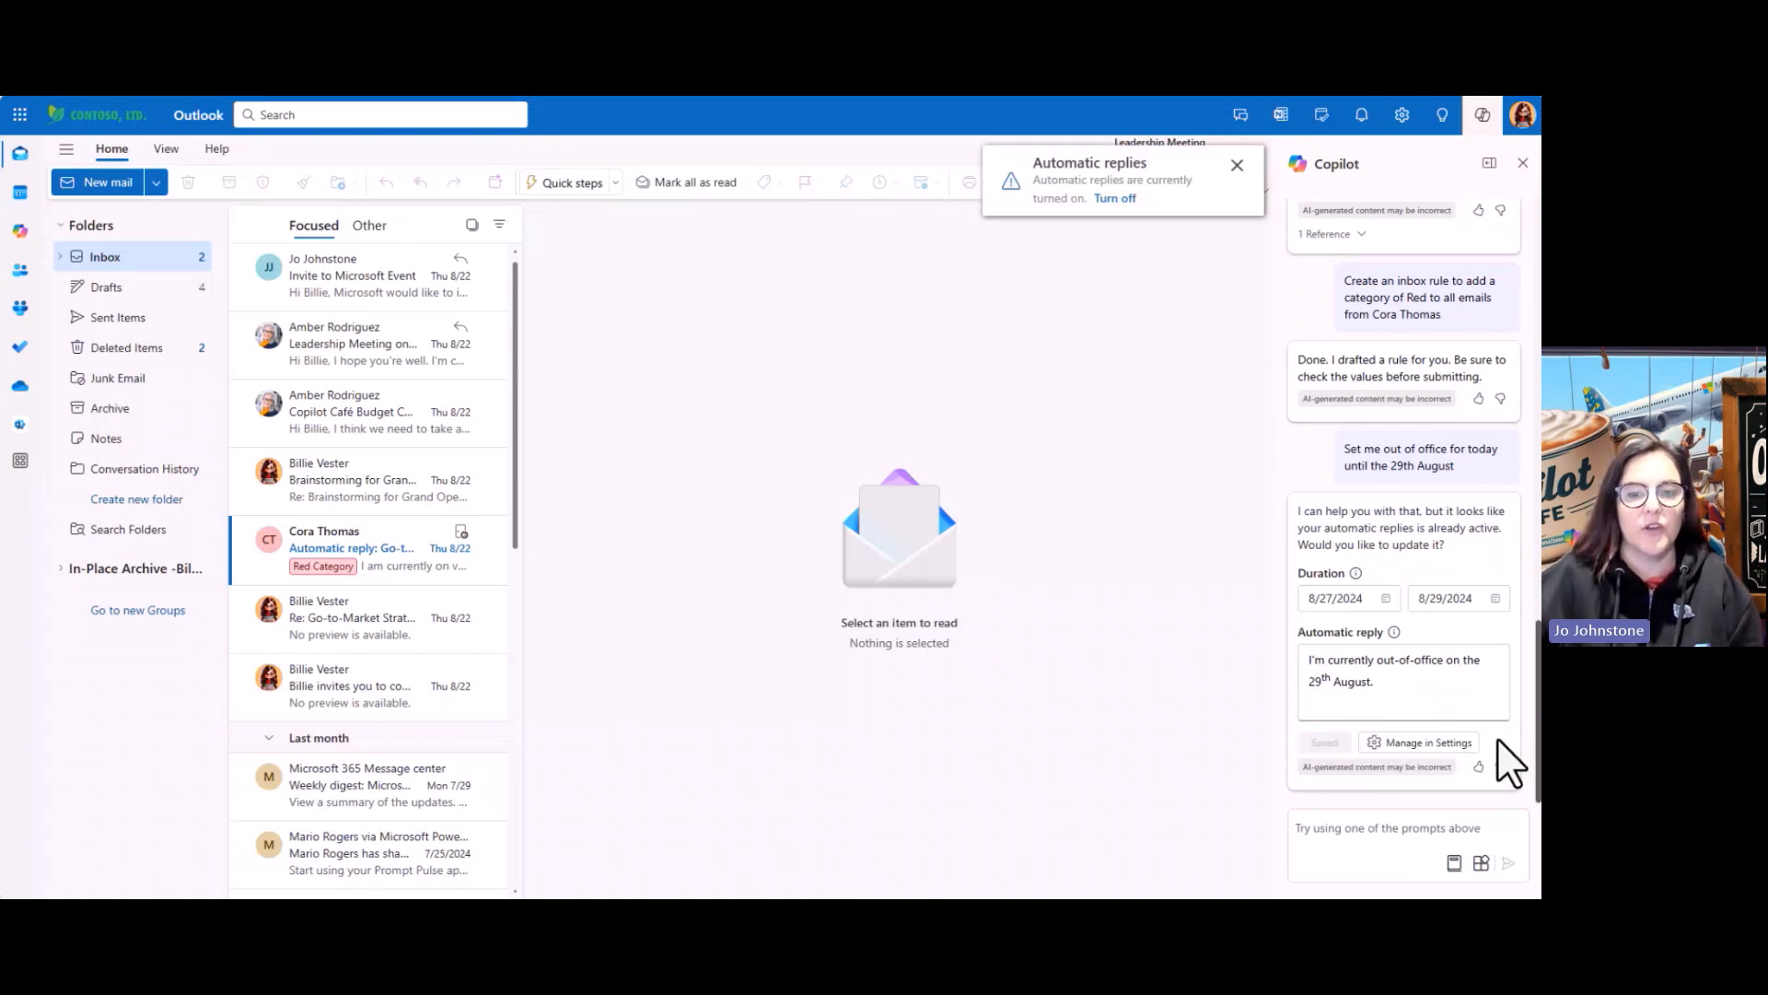
pyautogui.click(1237, 165)
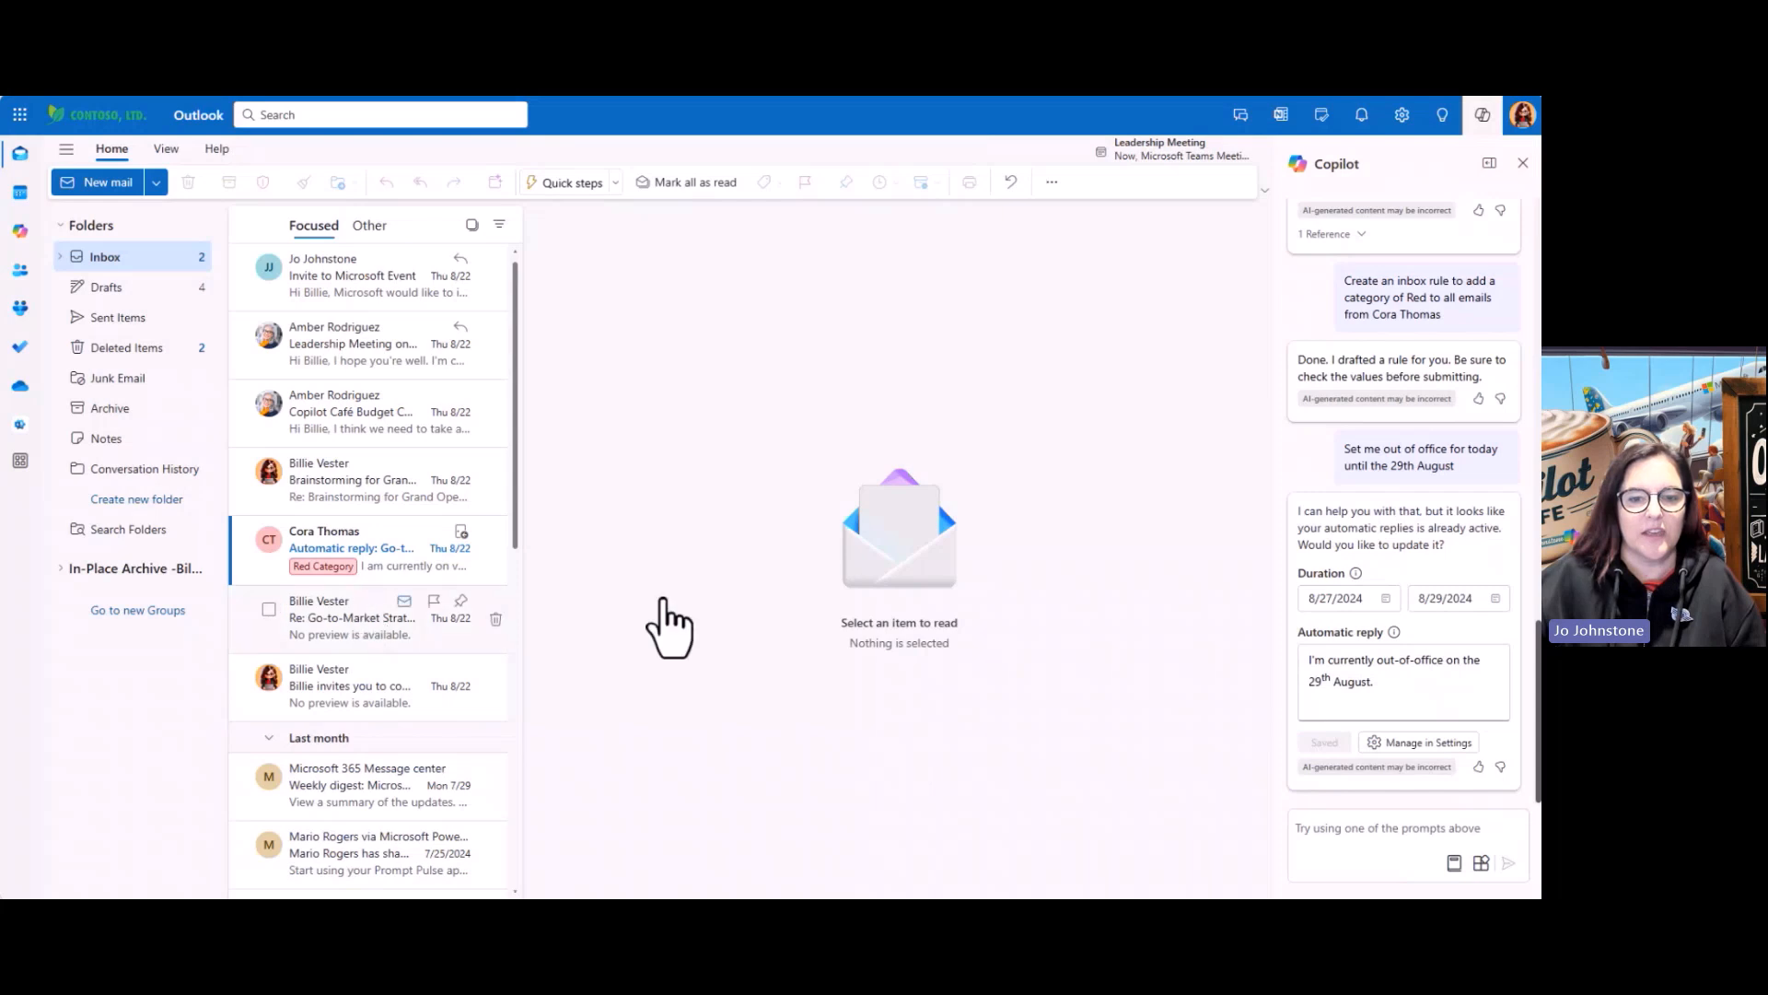
# Open the full-page Copilot app, close the side pane, and show people and files to add
pyautogui.click(18, 232)
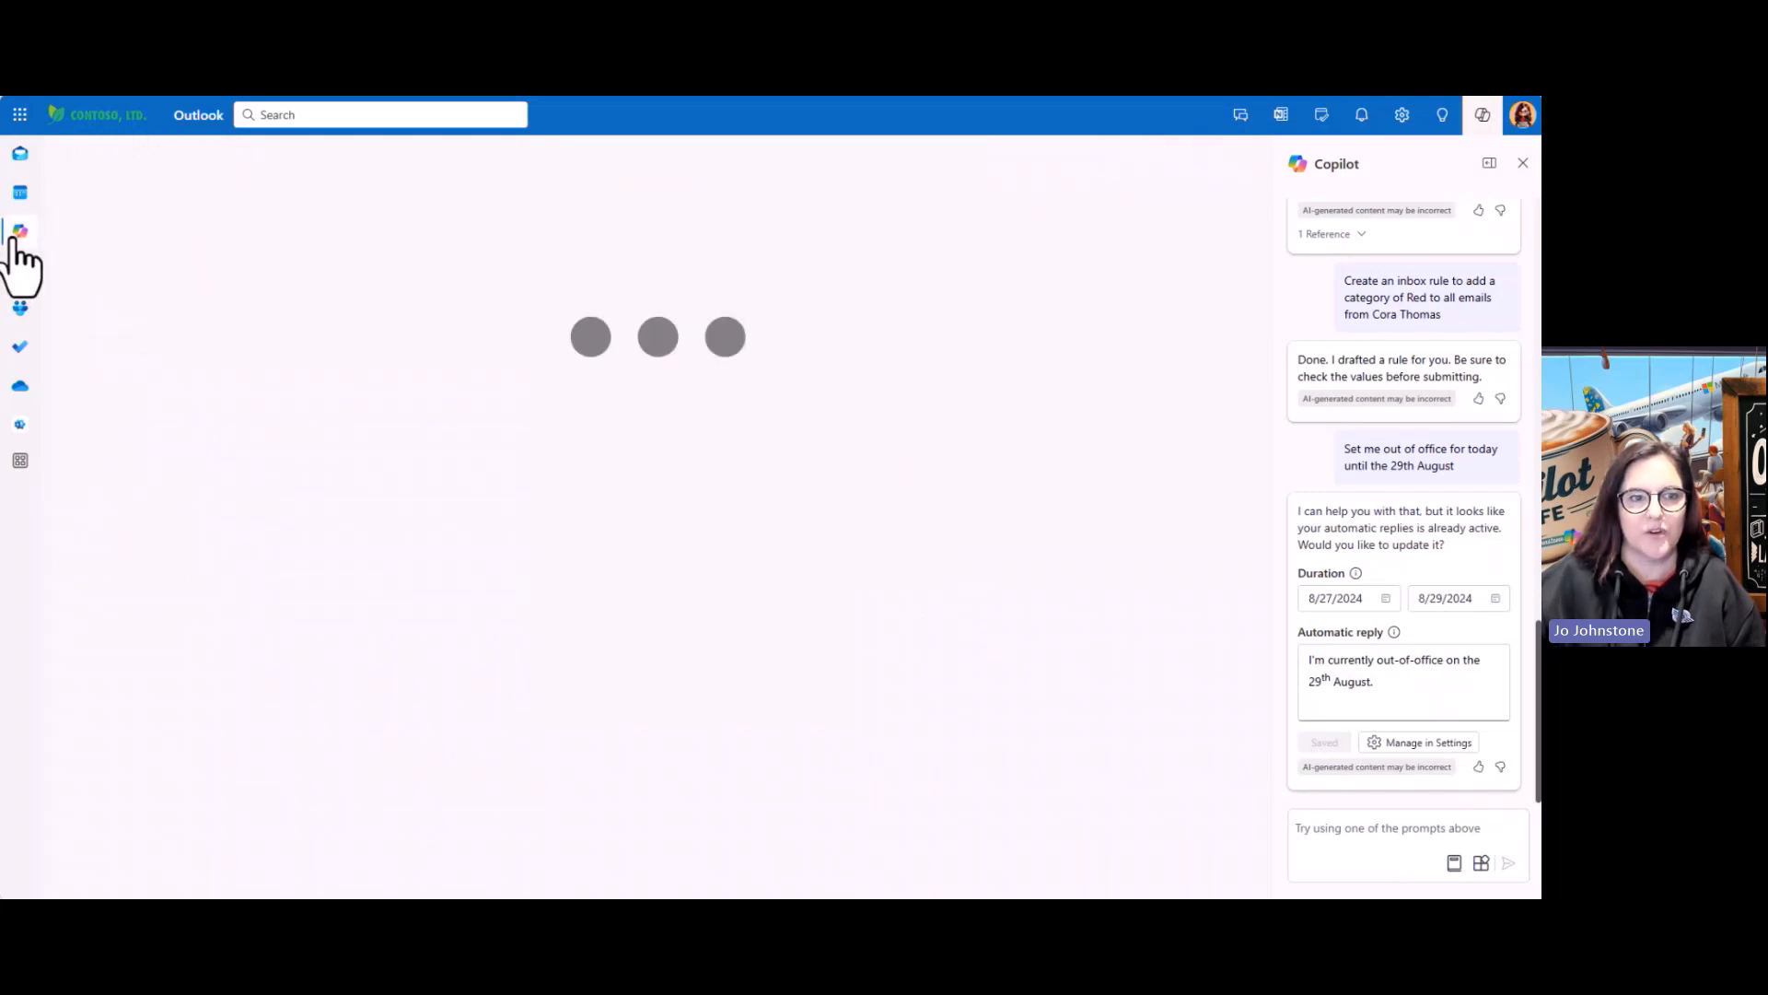
pyautogui.click(1523, 163)
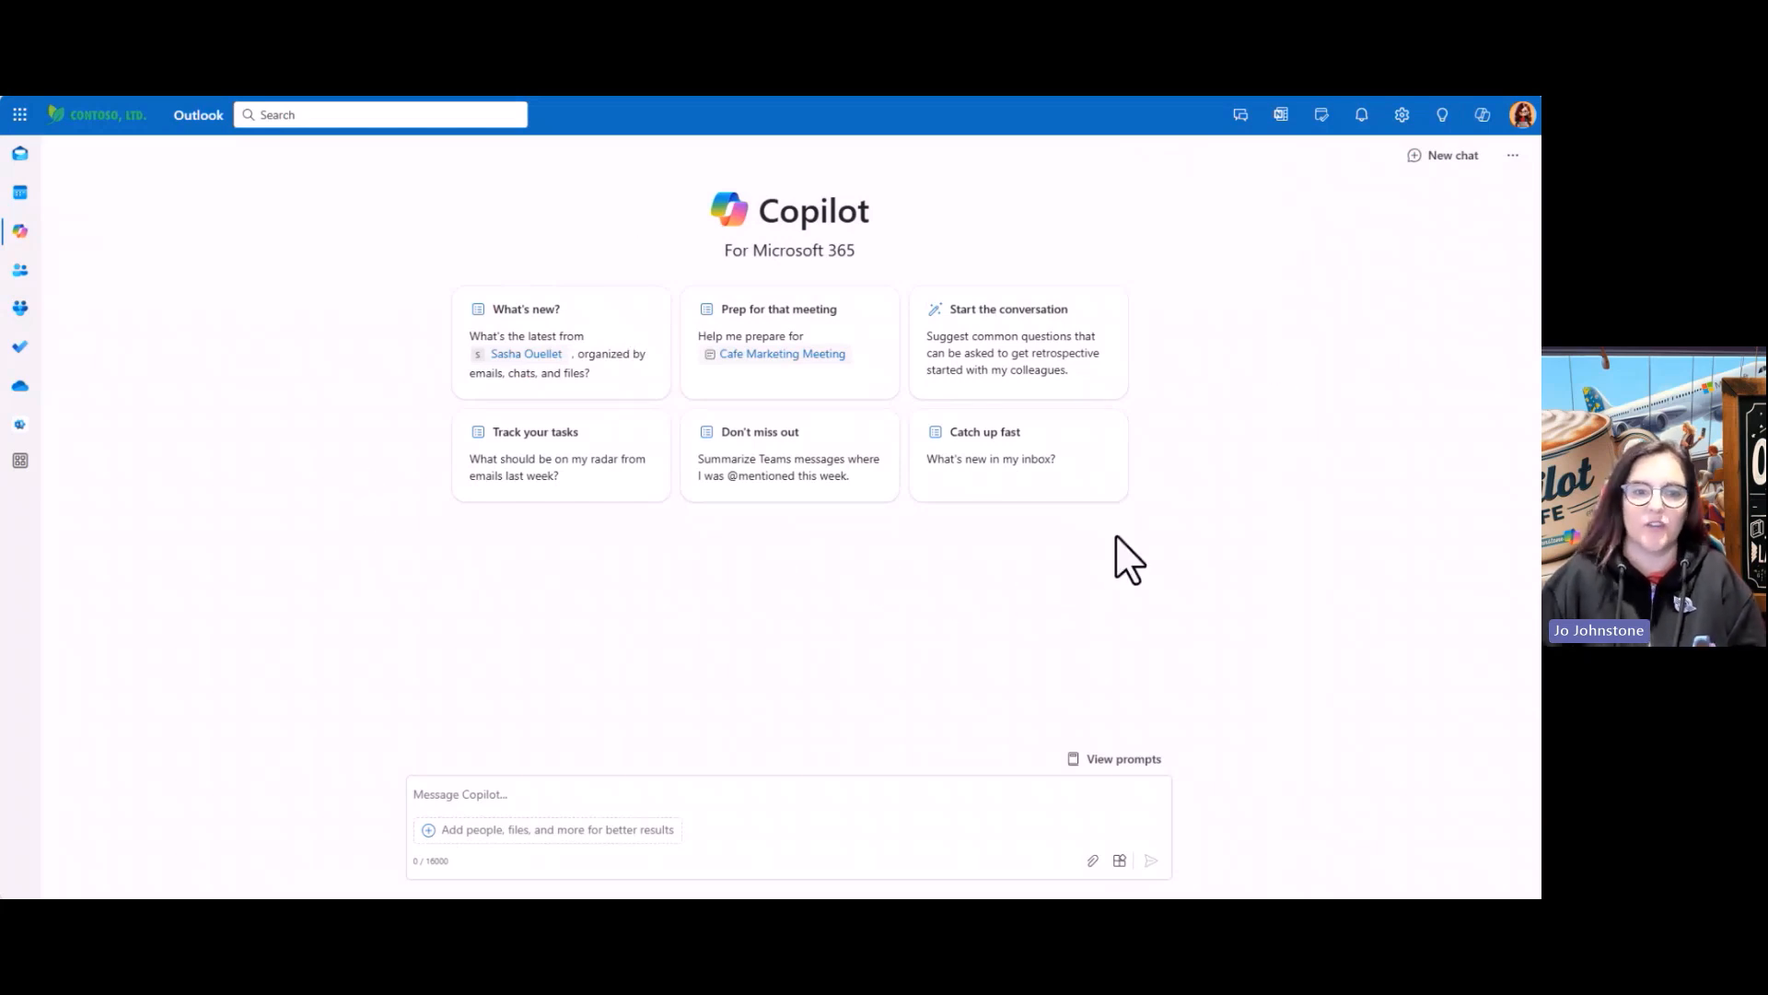
pyautogui.click(430, 833)
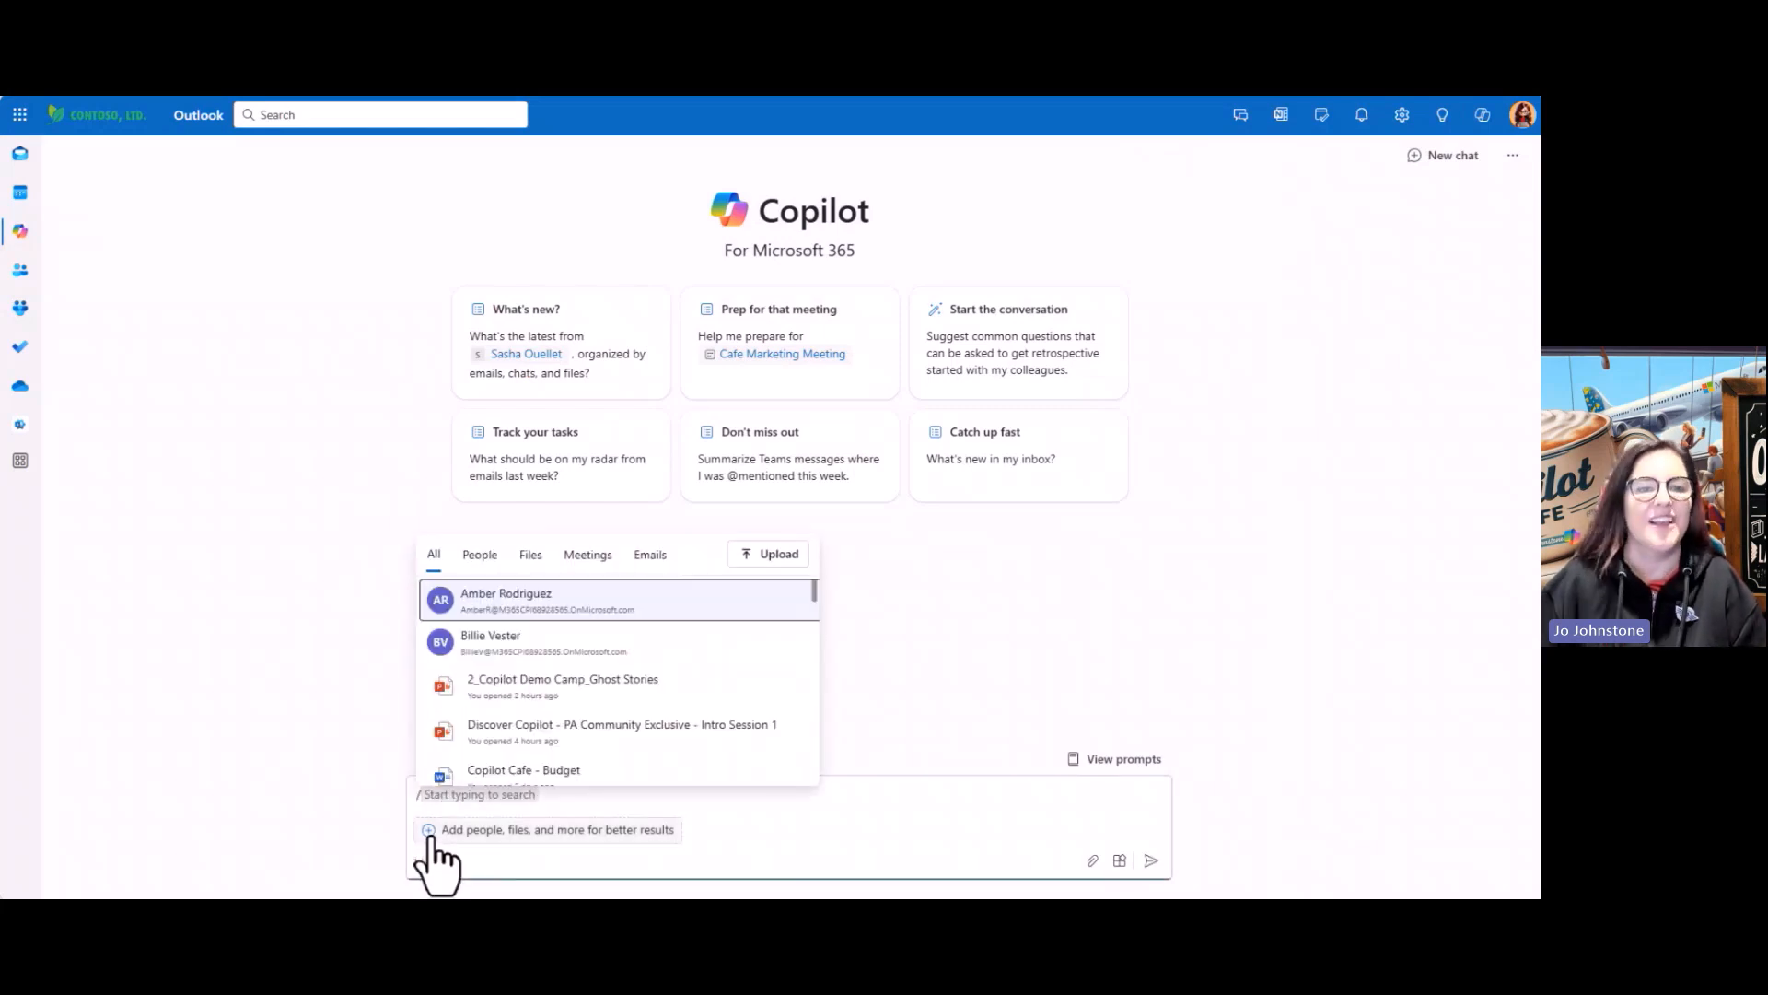